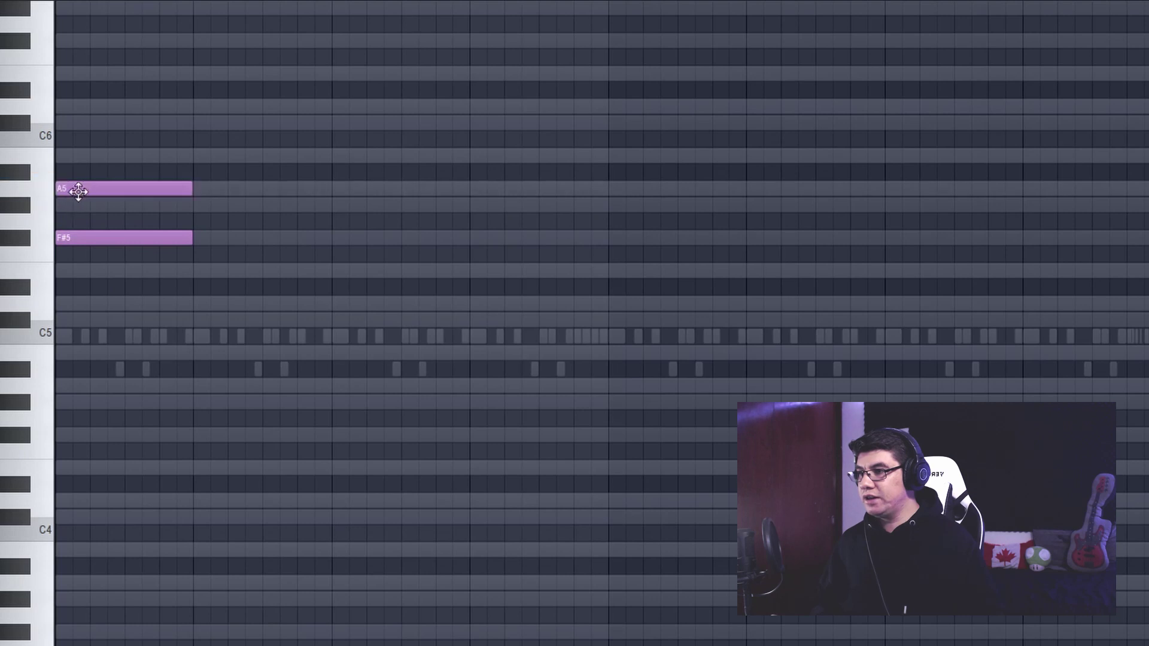
# Add C#6, F#4 and F#3 notes to the bar 1 chord, aligned to the start of the bar
pyautogui.click(69, 124)
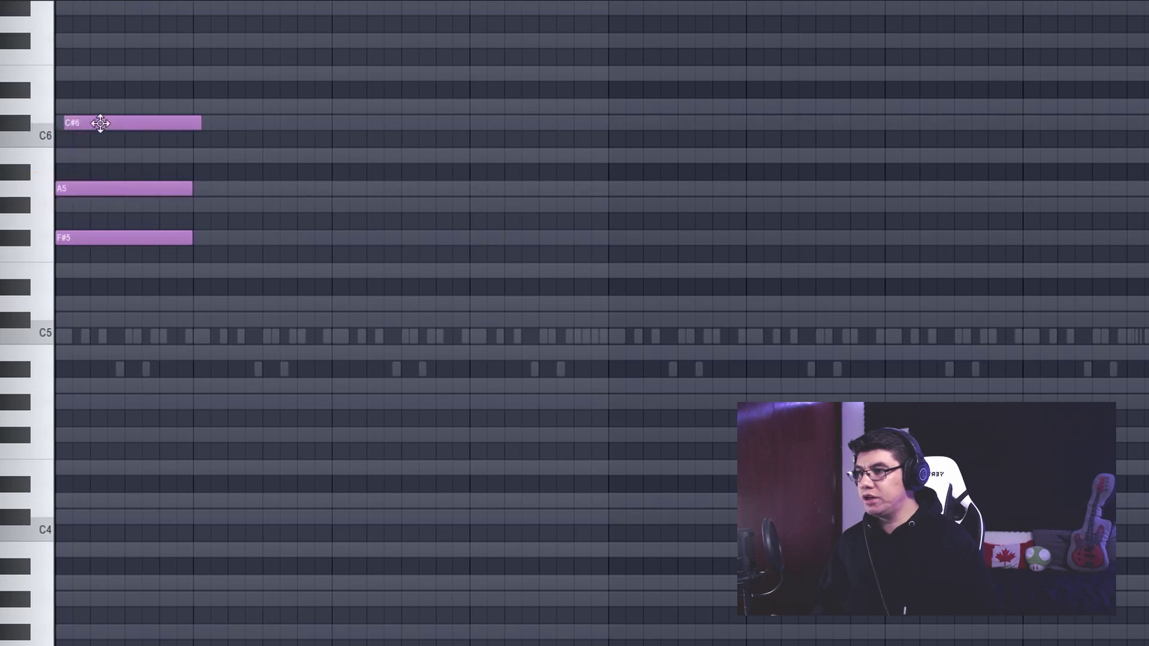
pyautogui.scroll(-3, 103, 429)
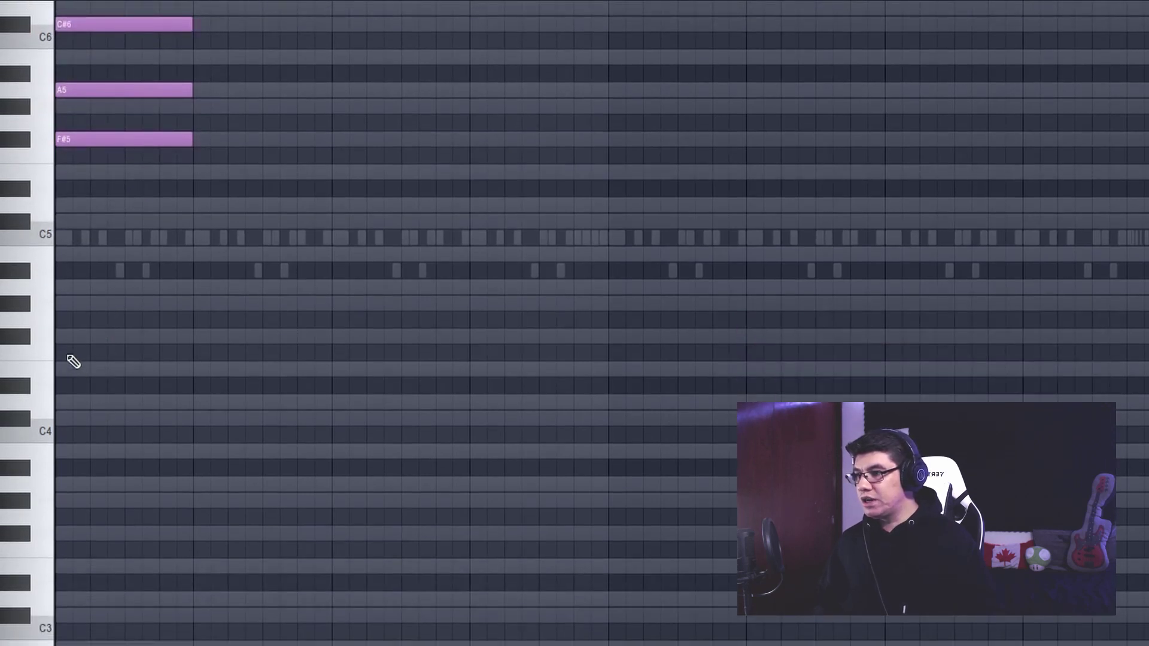
pyautogui.click(63, 335)
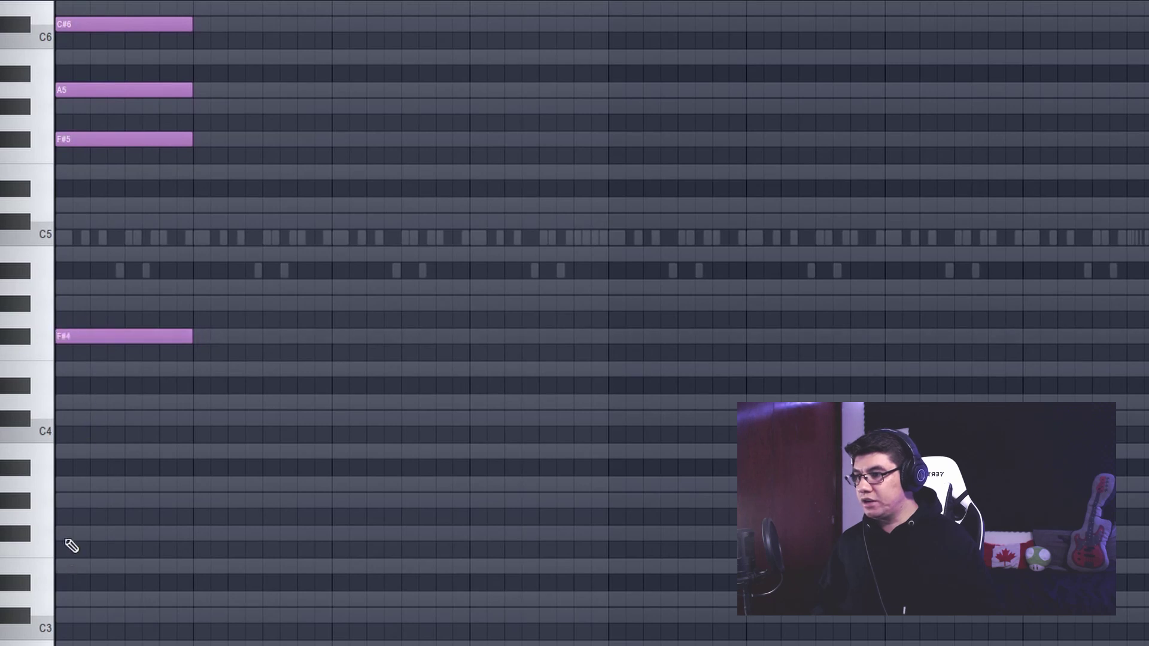
pyautogui.click(67, 536)
pyautogui.moveTo(97, 532); pyautogui.dragTo(55, 532)
pyautogui.scroll(5, 157, 111)
pyautogui.scroll(-5, 167, 299)
# Duplicate the complete five-note F# chord from bar 1 into bars 2 and 3
pyautogui.hotkey('ctrl', 'a')
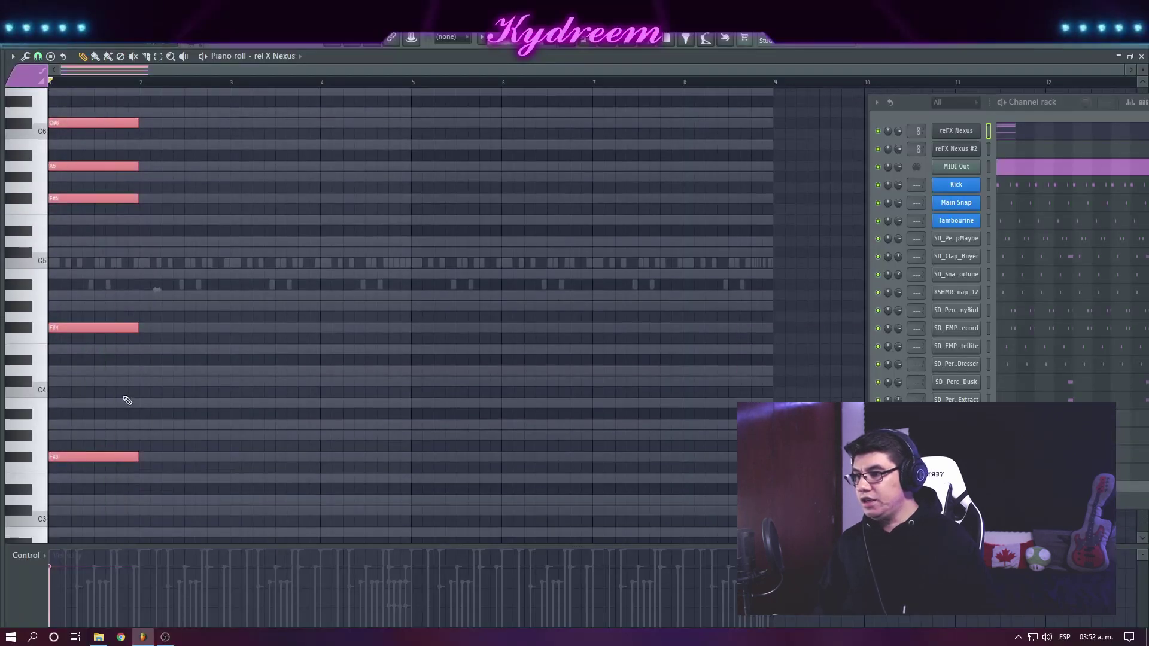
pyautogui.scroll(1, 102, 275)
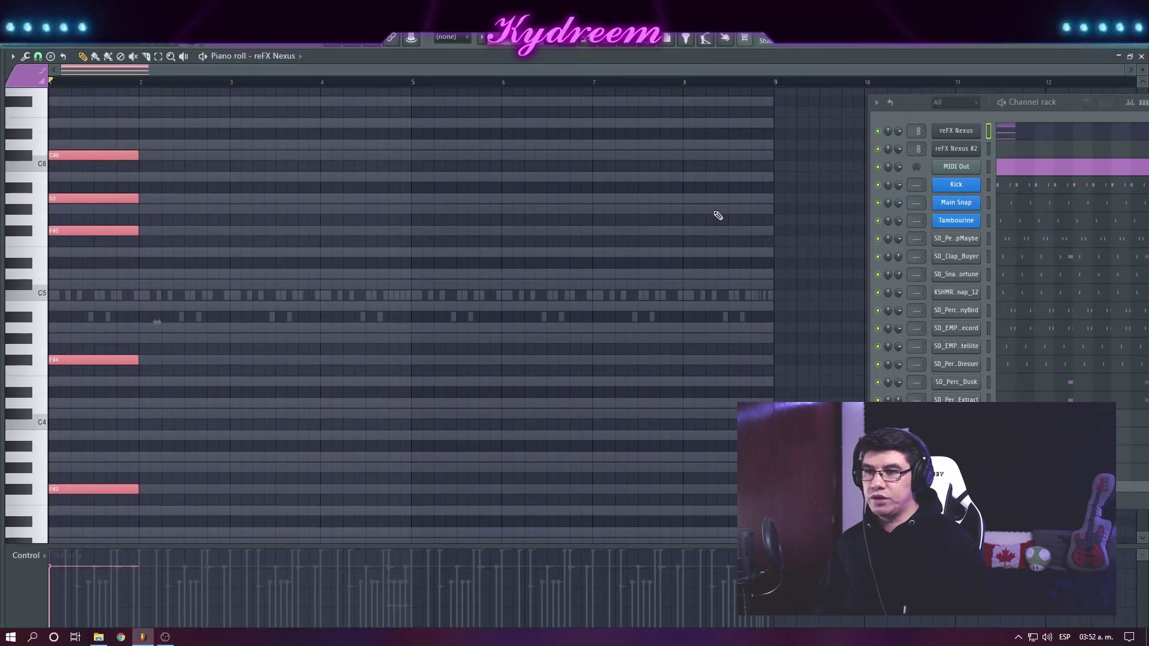
pyautogui.hotkey('ctrl', 'b')
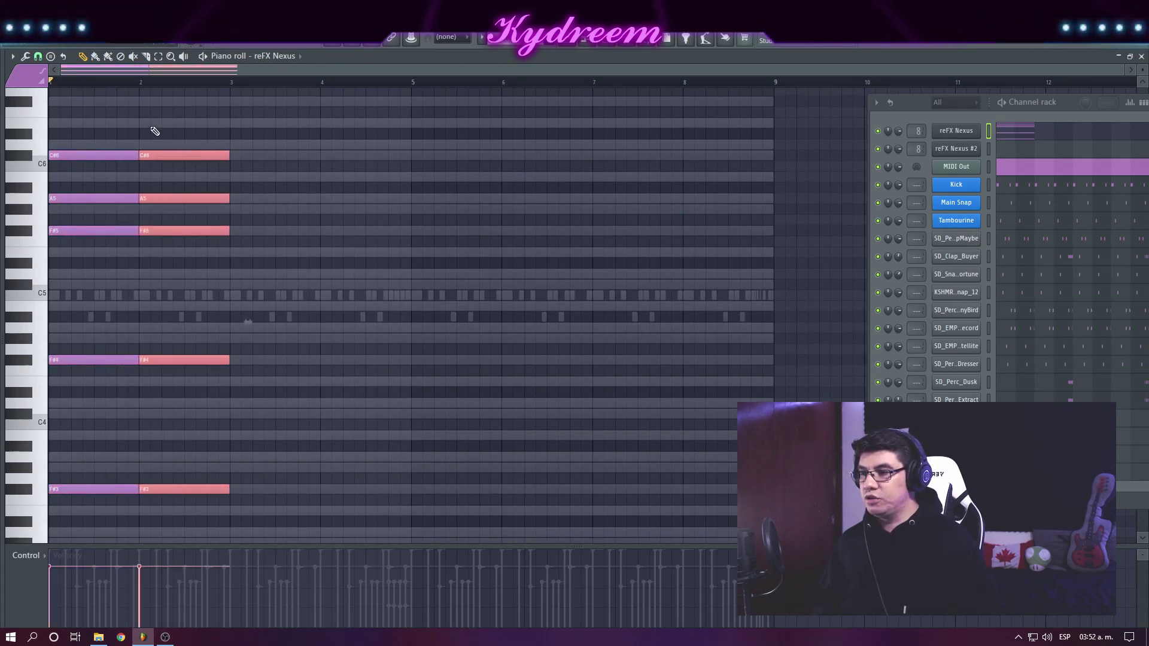
pyautogui.scroll(2, 233, 376)
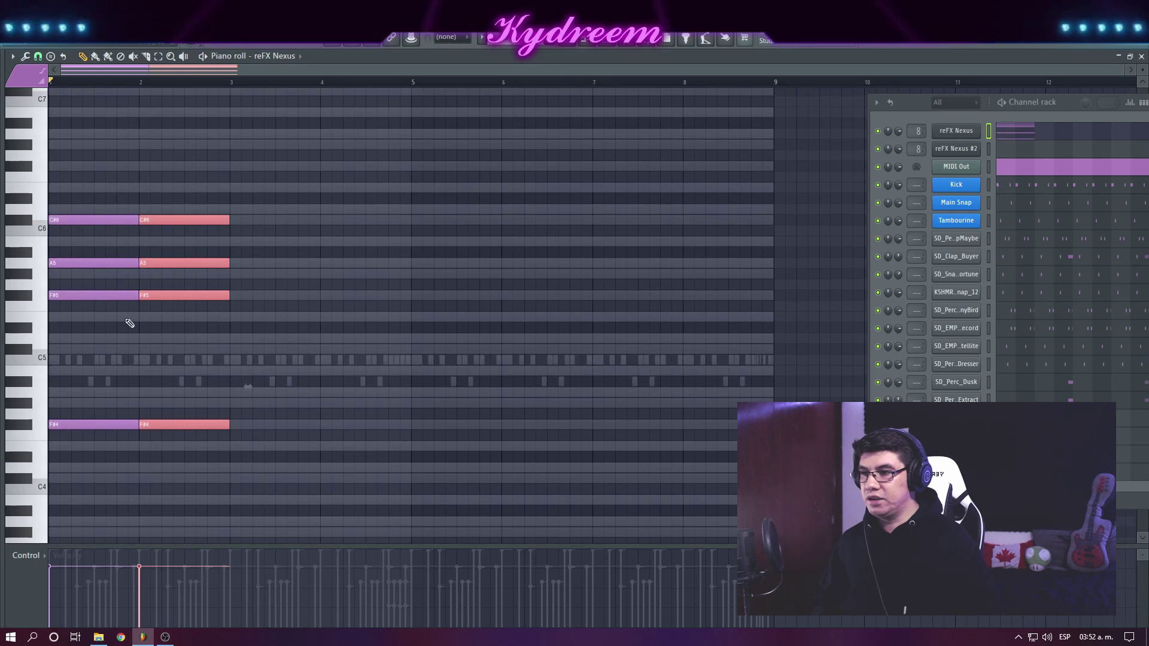
pyautogui.hotkey('ctrl', 'b')
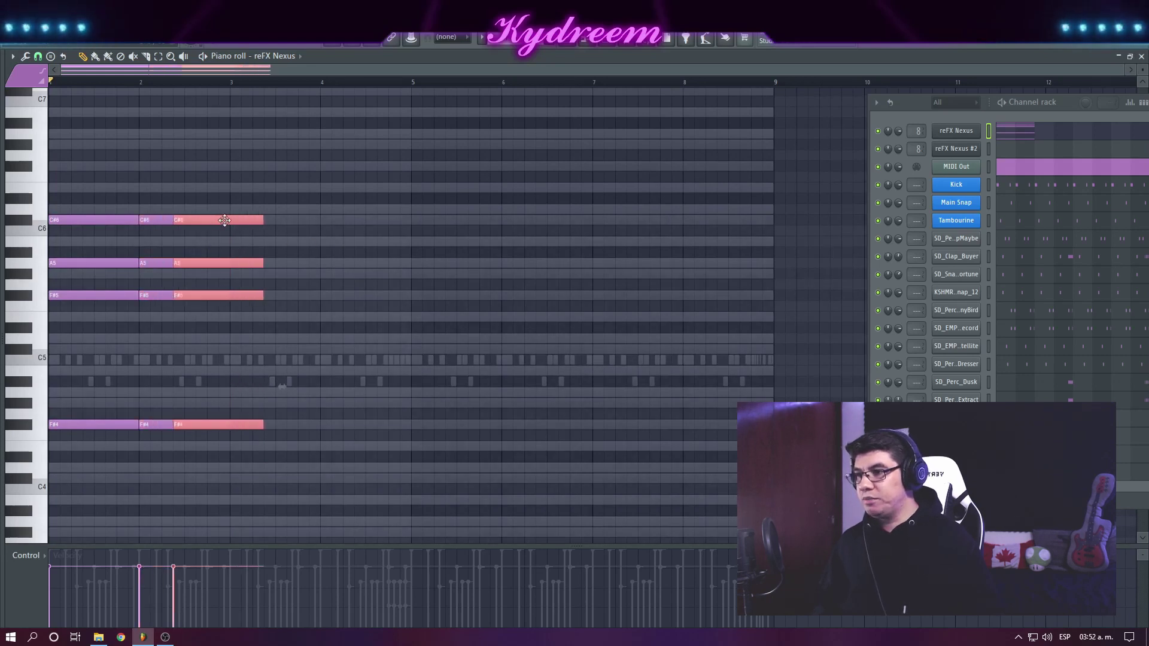
pyautogui.hotkey('ctrl', 'd')
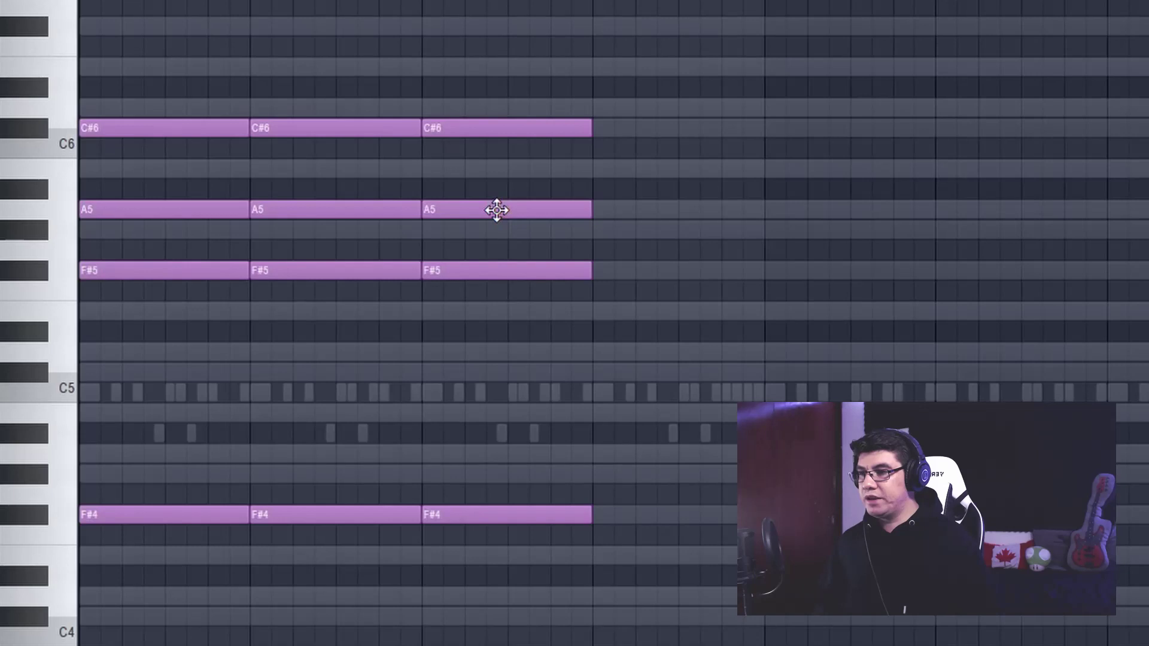
# Raise the A5 note in bar 3 to B5 and duplicate that bar's whole chord into bars 4 and 5
pyautogui.click(269, 263)
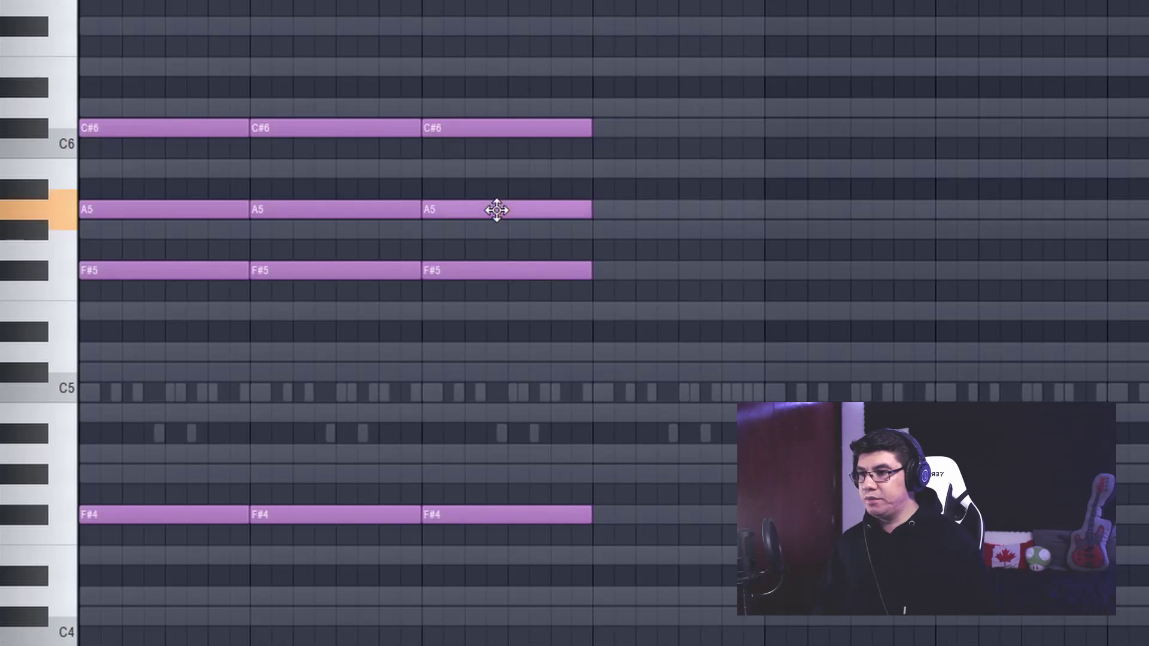
pyautogui.moveTo(496, 210); pyautogui.dragTo(496, 168)
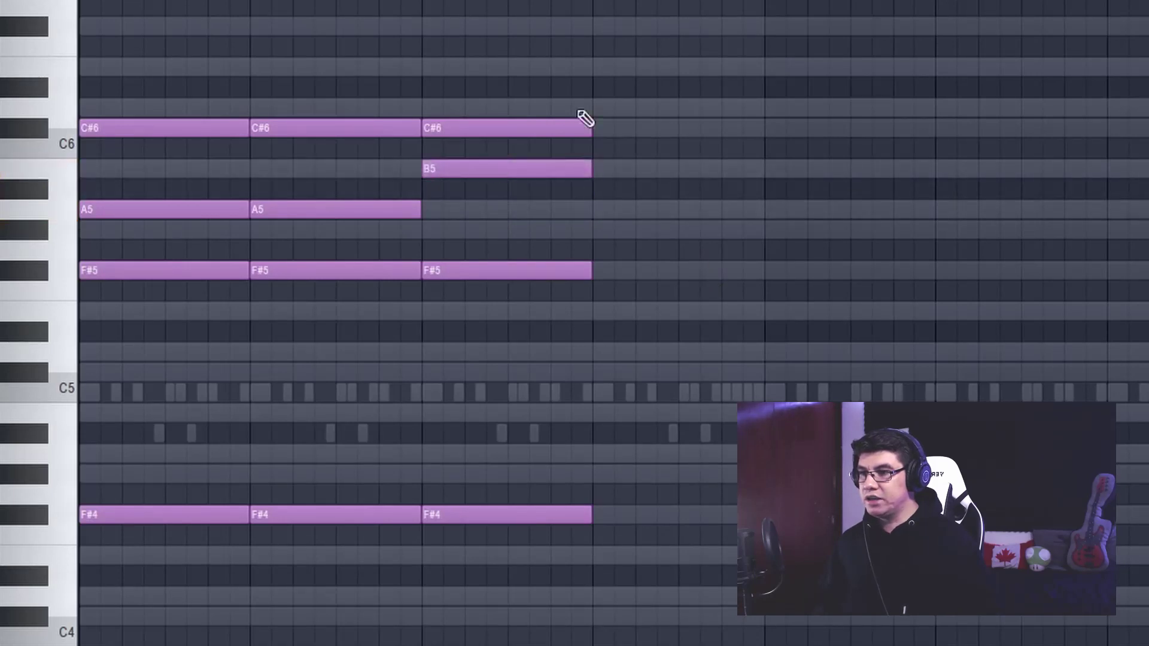
pyautogui.moveTo(519, 41); pyautogui.dragTo(279, 429)
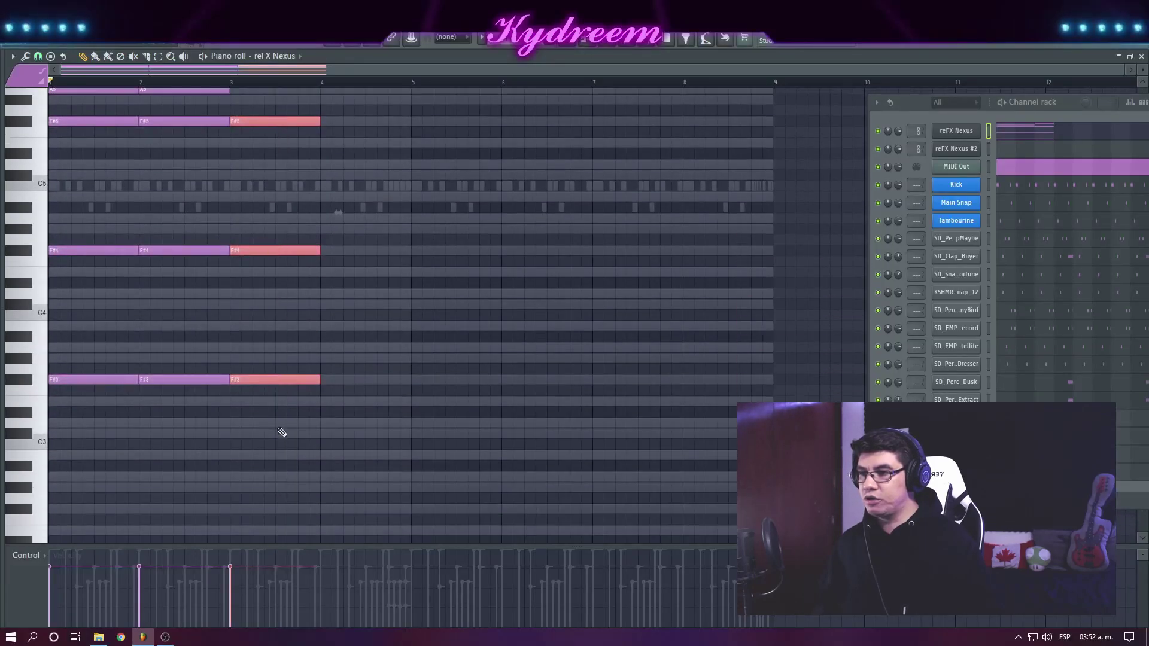
pyautogui.scroll(5, 280, 424)
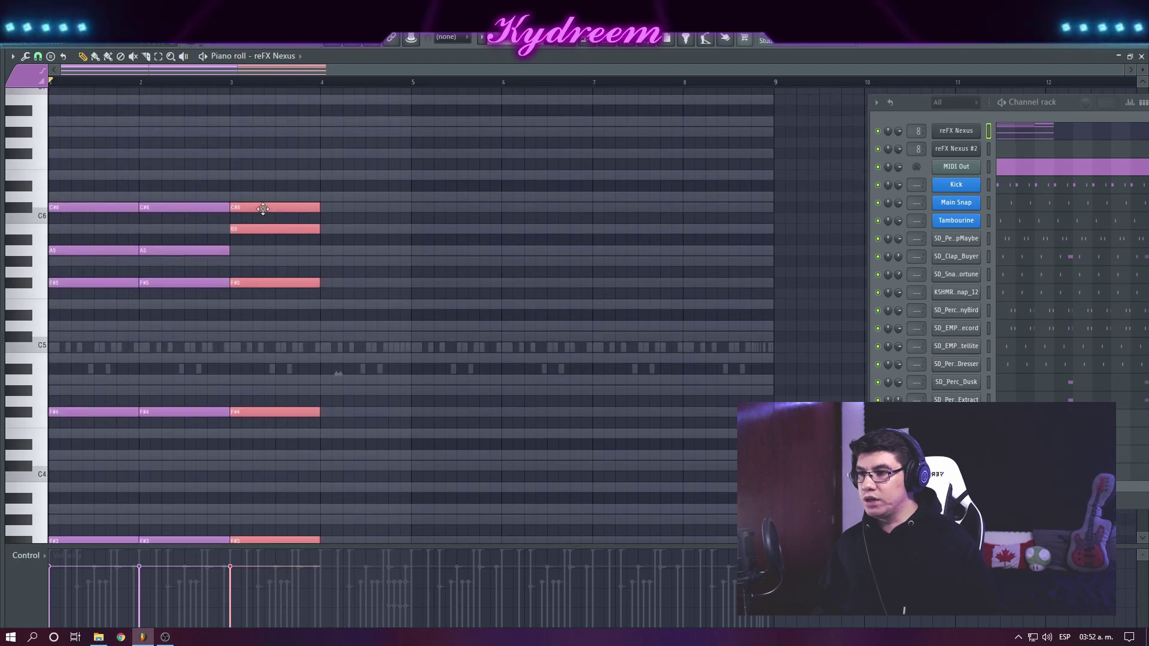
pyautogui.moveTo(262, 208); pyautogui.dragTo(454, 208)
pyautogui.click(547, 224)
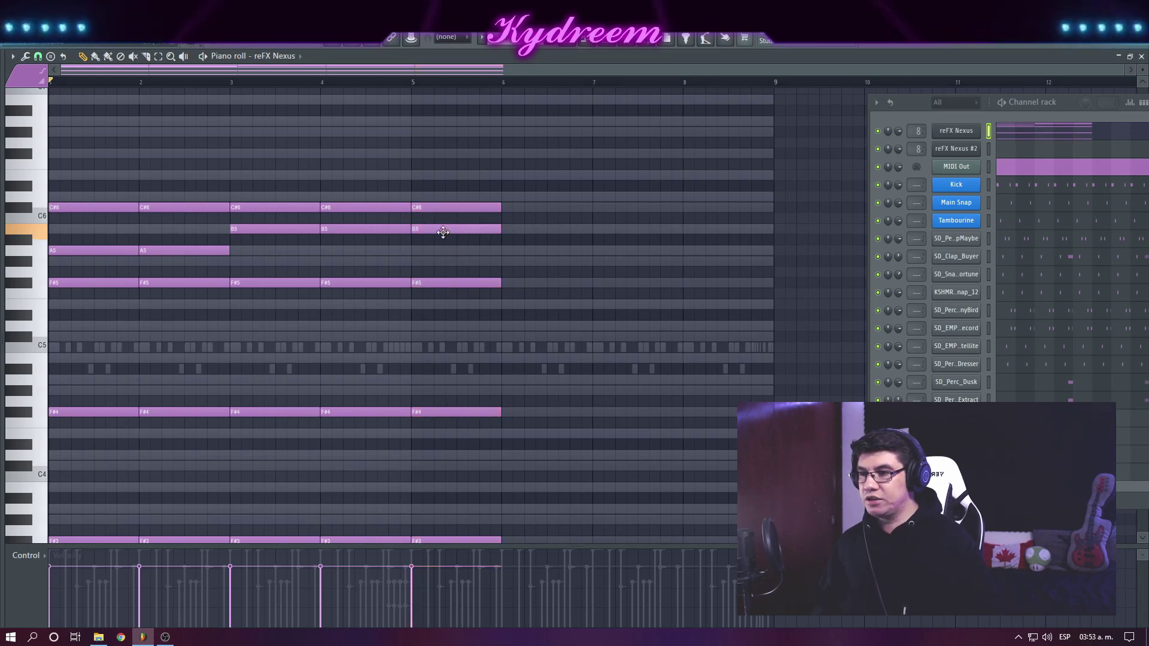
# Lower the B5 note in bar 5 to A5 and raise its C#6 note to D6
pyautogui.moveTo(443, 232); pyautogui.dragTo(450, 263)
pyautogui.click(755, 246)
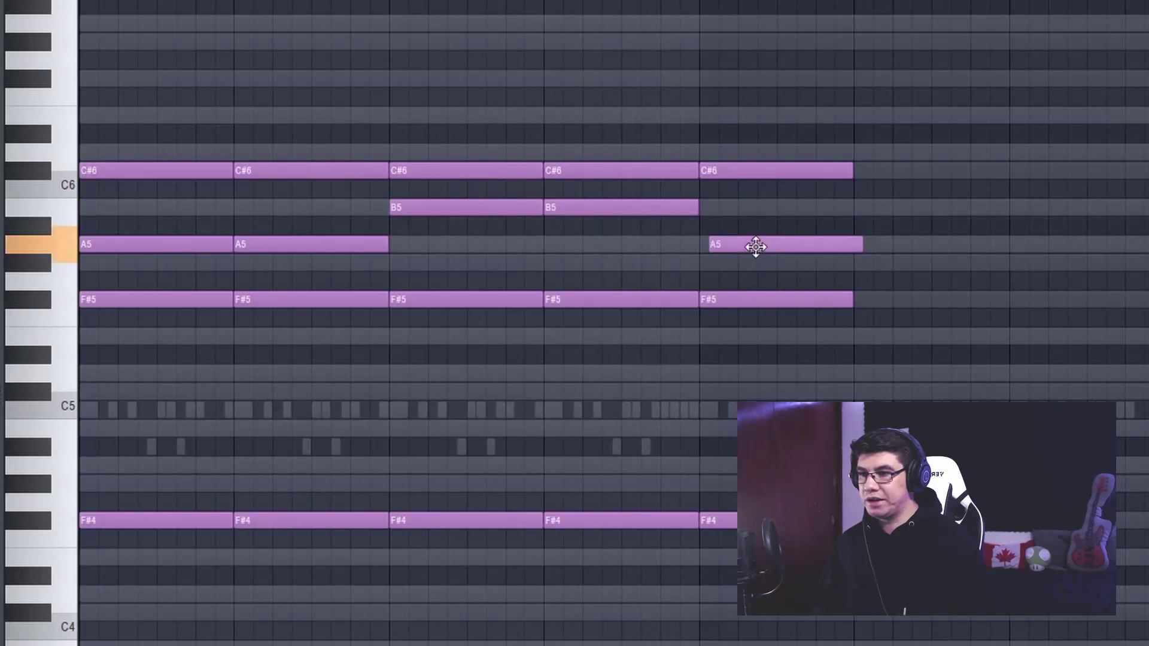
pyautogui.click(748, 176)
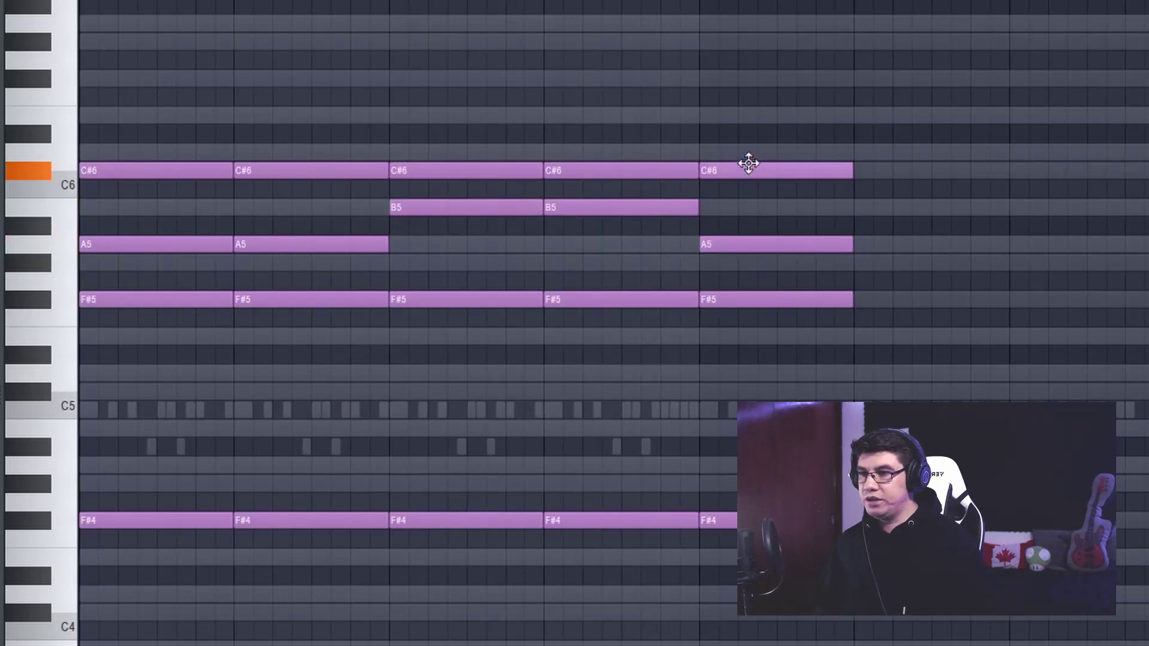
pyautogui.moveTo(748, 163); pyautogui.dragTo(749, 152)
# Duplicate the upper notes D6, A5 and F#5 from bar 5 into bars 6 and 7
pyautogui.moveTo(305, 151); pyautogui.dragTo(318, 378)
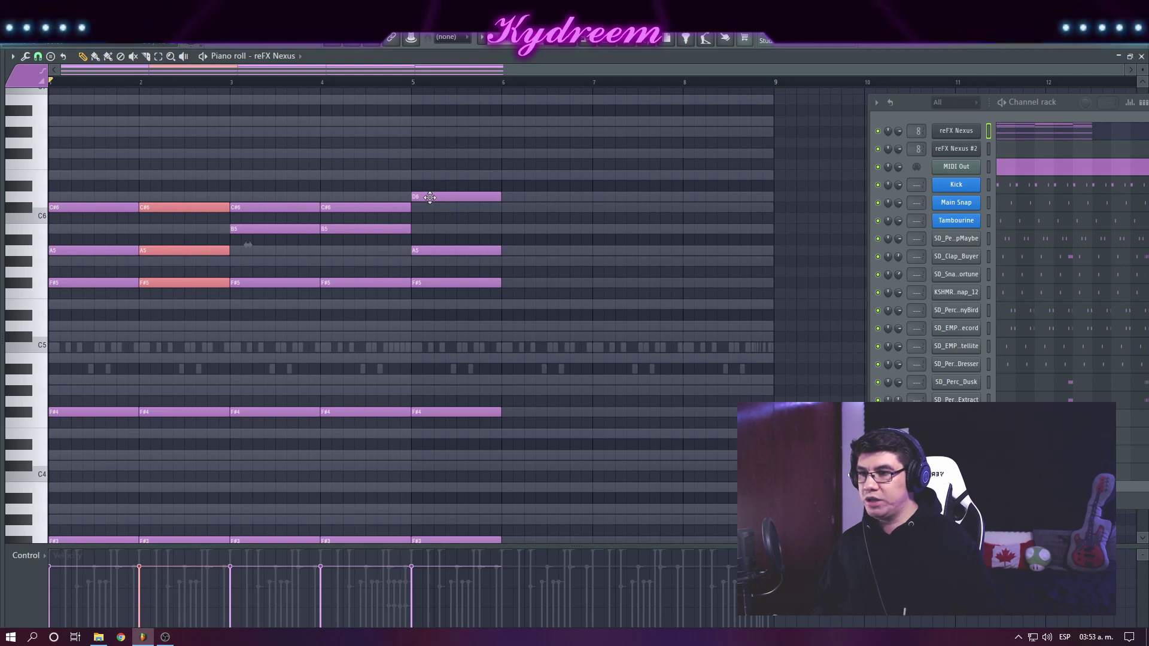
pyautogui.keyDown('ctrl'); pyautogui.click(535, 250); pyautogui.keyUp('ctrl')
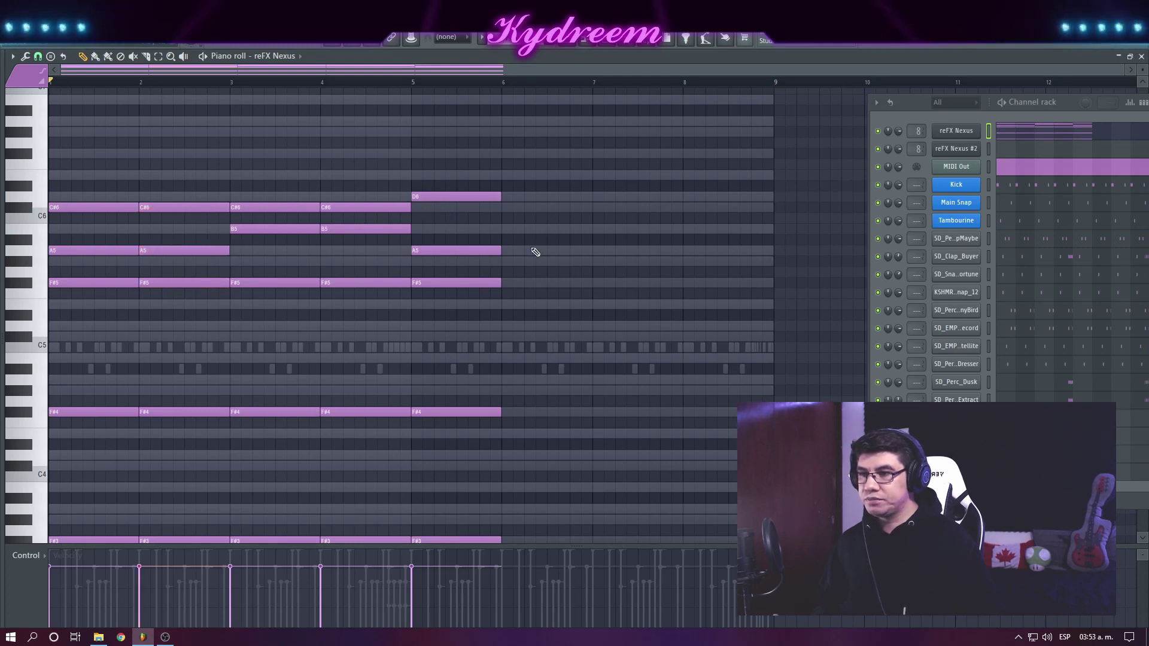
pyautogui.moveTo(457, 283); pyautogui.dragTo(662, 283)
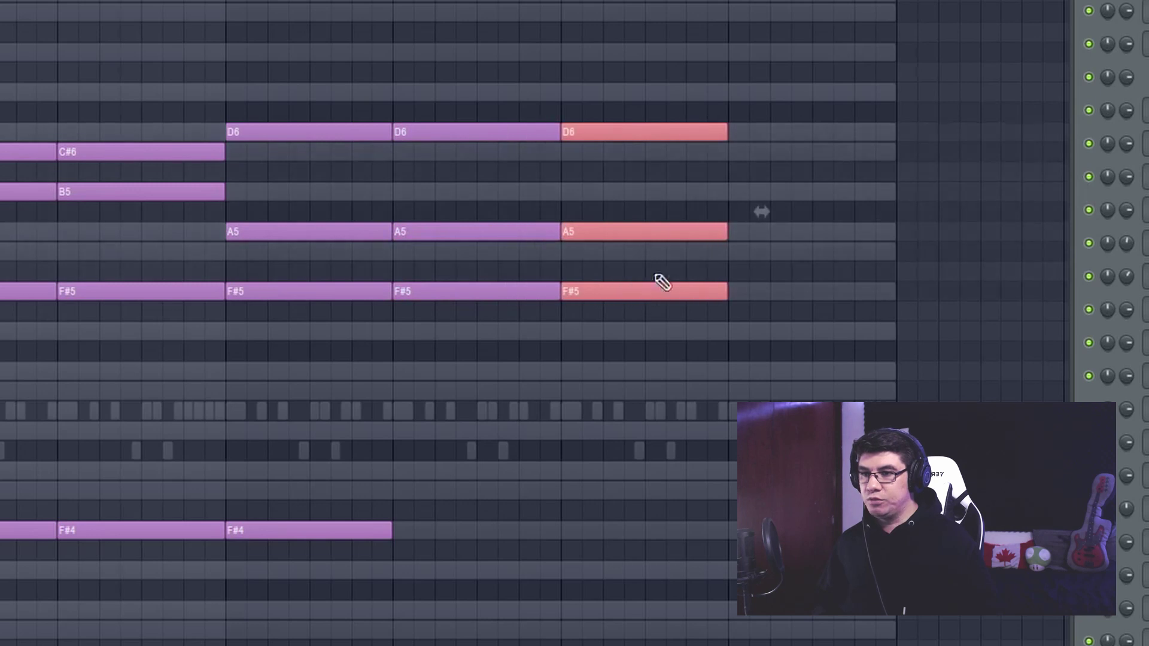
pyautogui.click(824, 225)
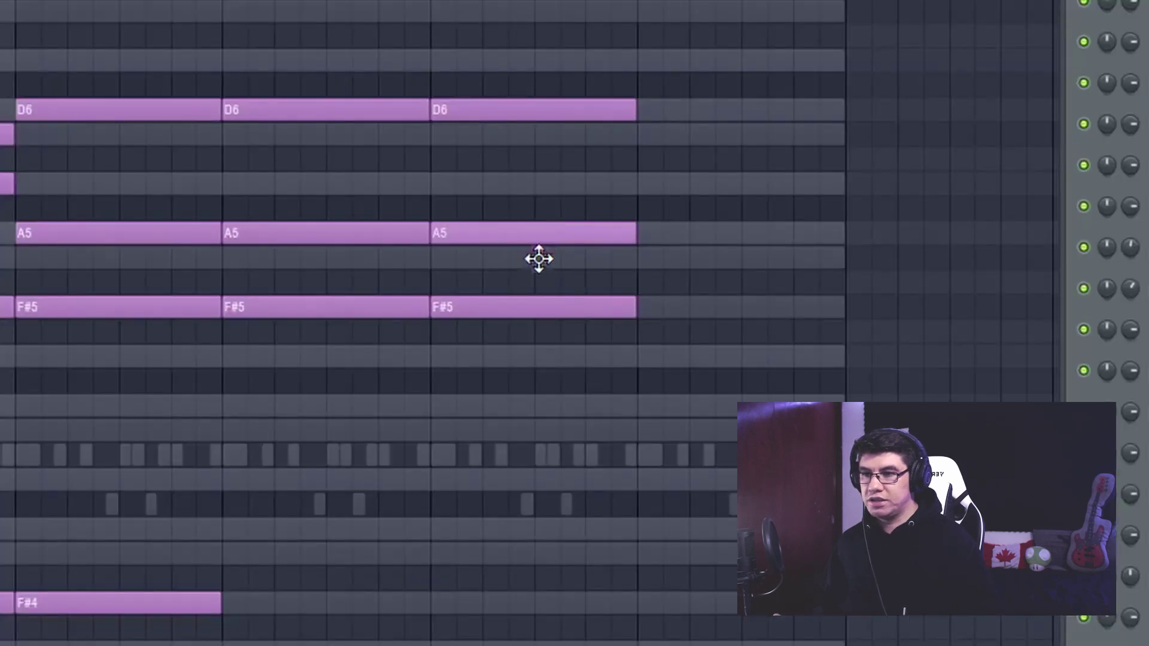
# Lower bar 7's A5 to G#5 and D6 to C#6, and copy its three upper notes into bar 8
pyautogui.moveTo(538, 259); pyautogui.dragTo(539, 259)
pyautogui.moveTo(507, 116); pyautogui.dragTo(508, 146)
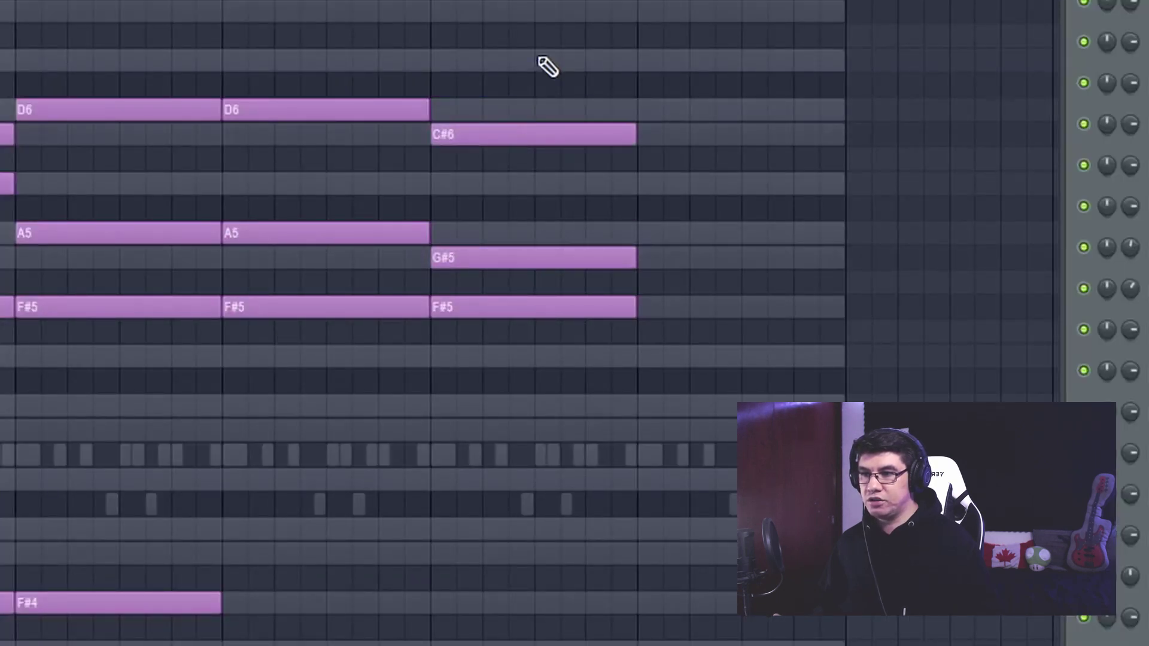
pyautogui.moveTo(547, 66); pyautogui.dragTo(520, 403)
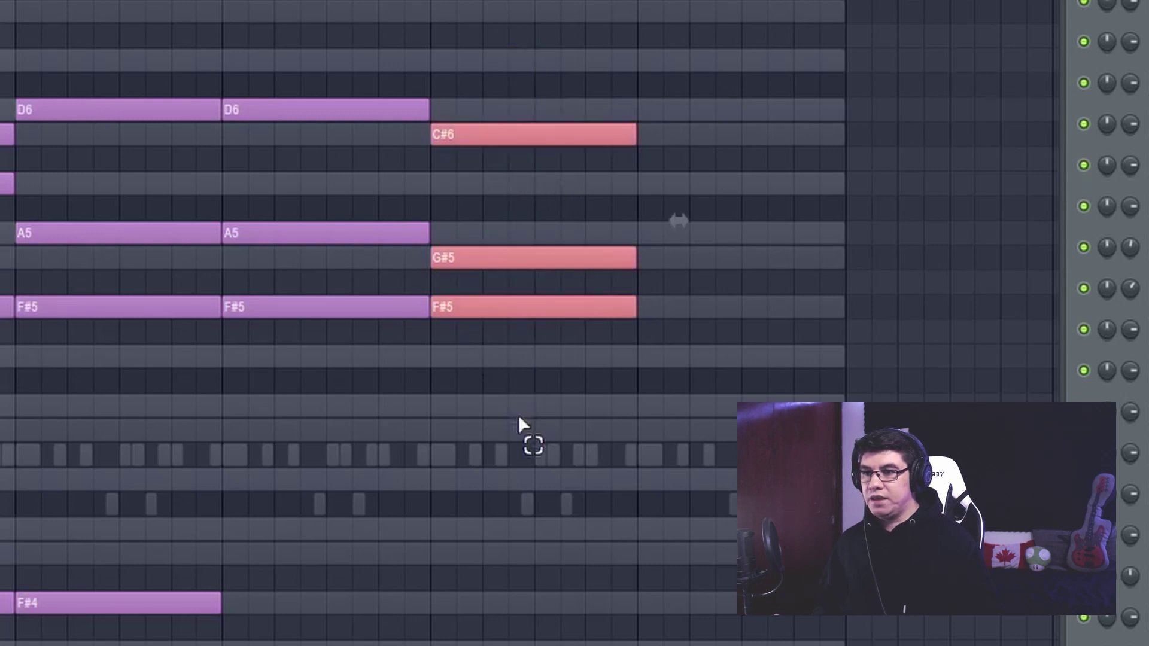
pyautogui.moveTo(504, 250); pyautogui.dragTo(710, 257)
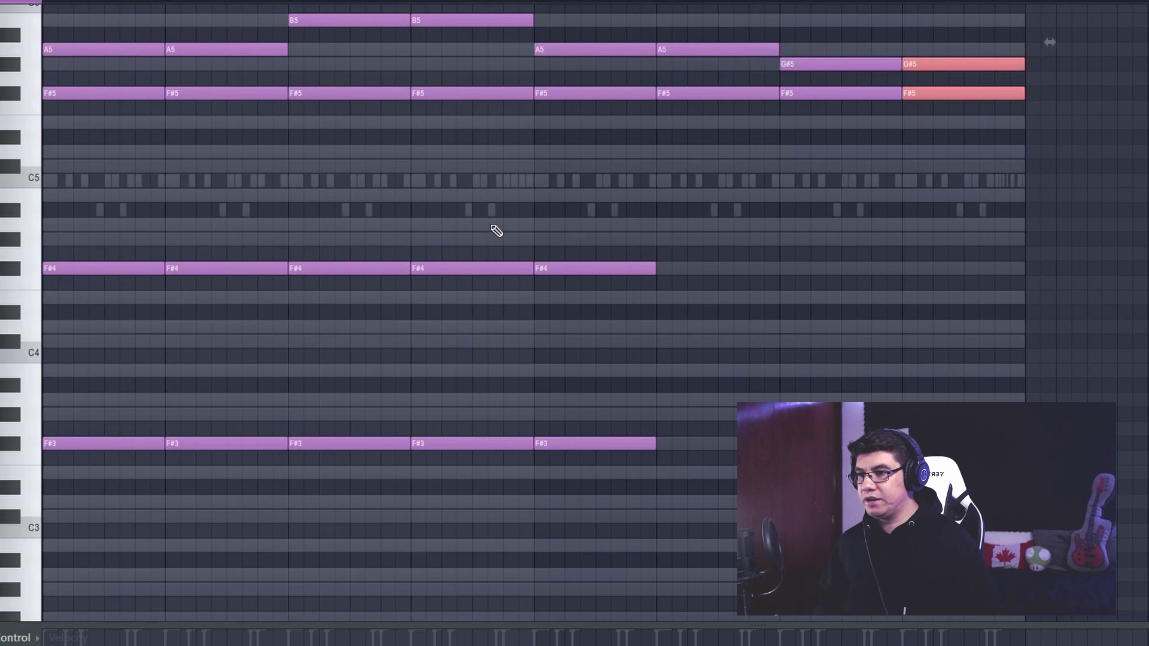
# Move the F#4 and F#3 bass notes in bars 3 and 4 up to B4 and B3
pyautogui.moveTo(496, 230); pyautogui.dragTo(348, 532)
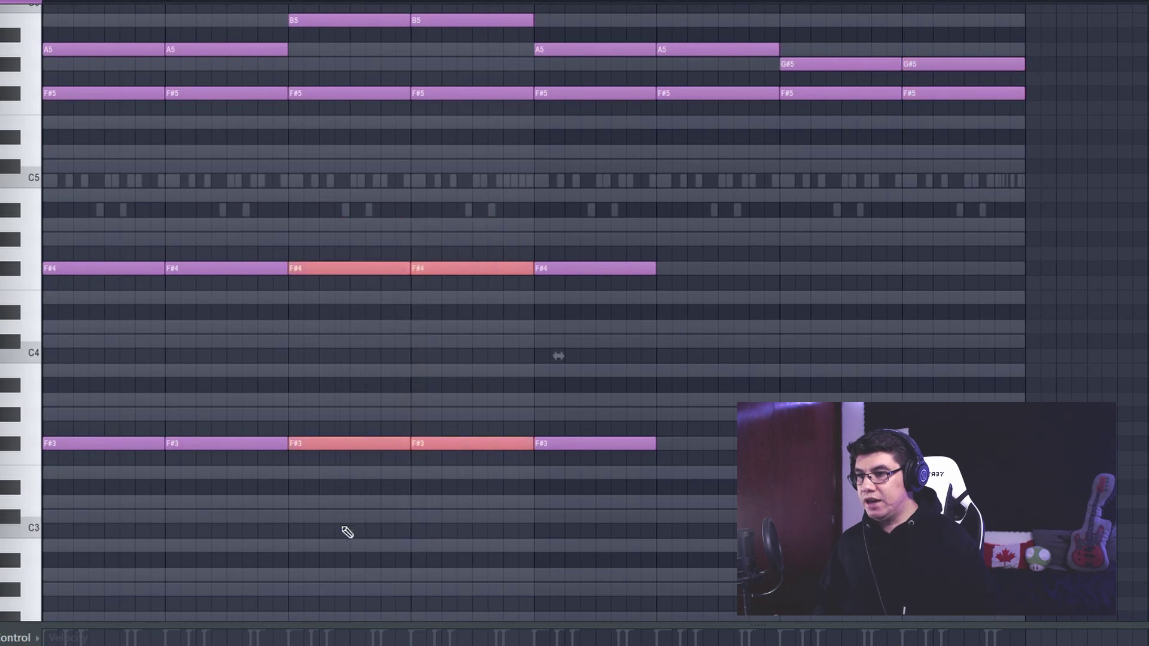
pyautogui.scroll(3, 359, 427)
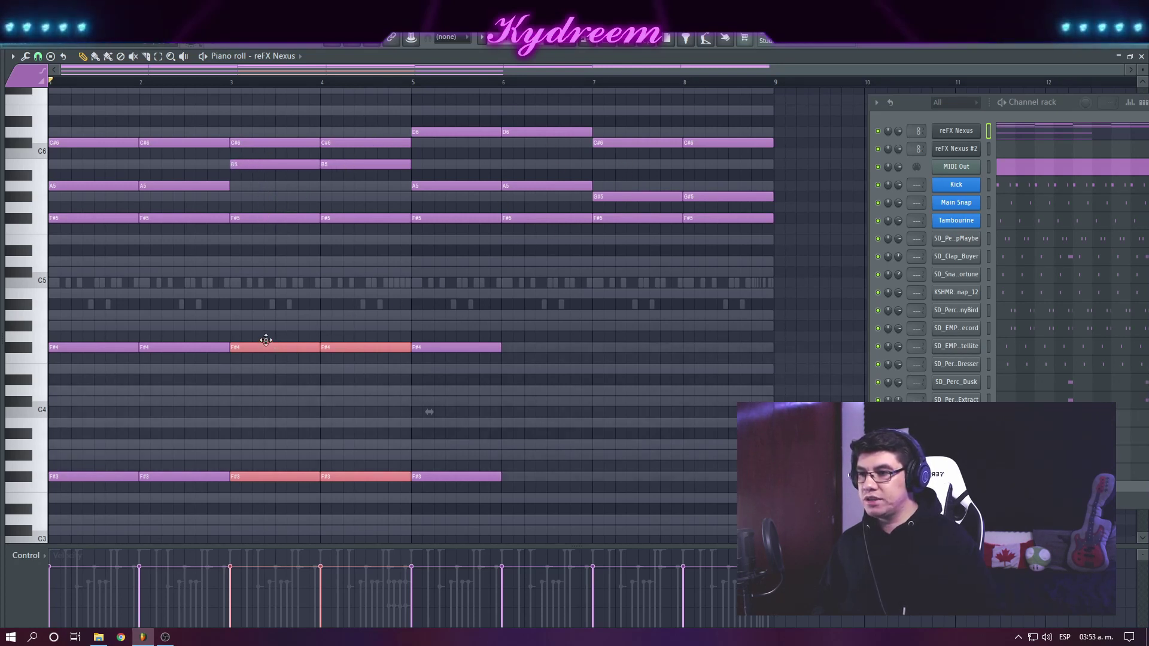
pyautogui.moveTo(266, 340); pyautogui.dragTo(269, 289)
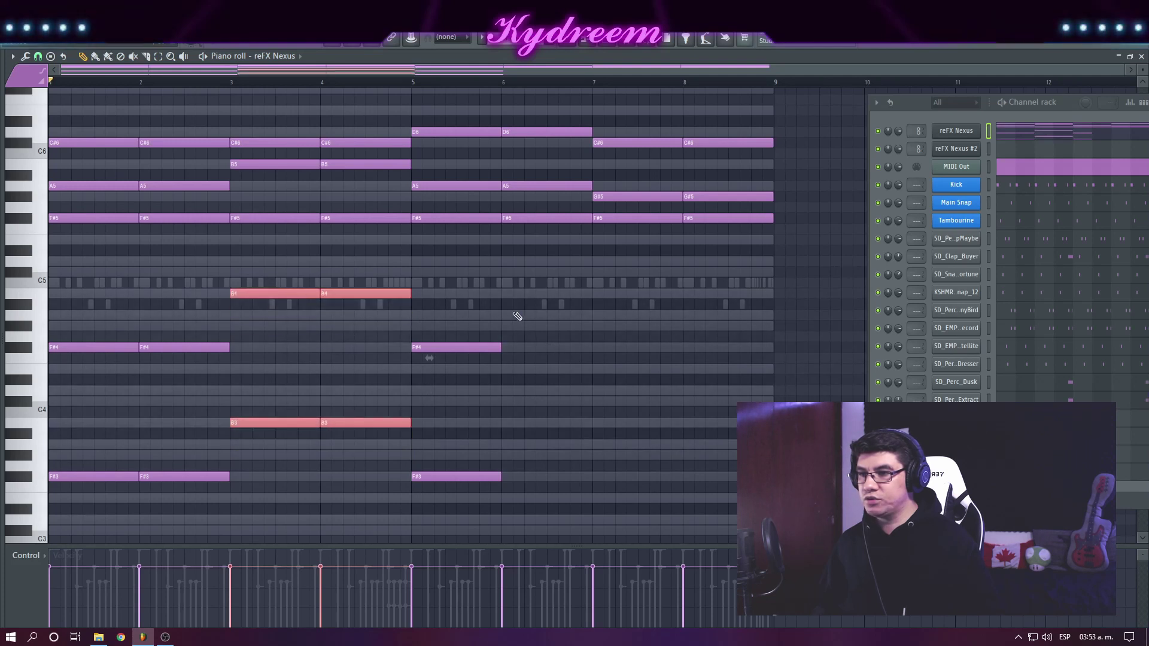
# Lower the bass notes in bar 5 to D4 and D3 and duplicate them into bars 6 and 7
pyautogui.moveTo(489, 312); pyautogui.dragTo(456, 545)
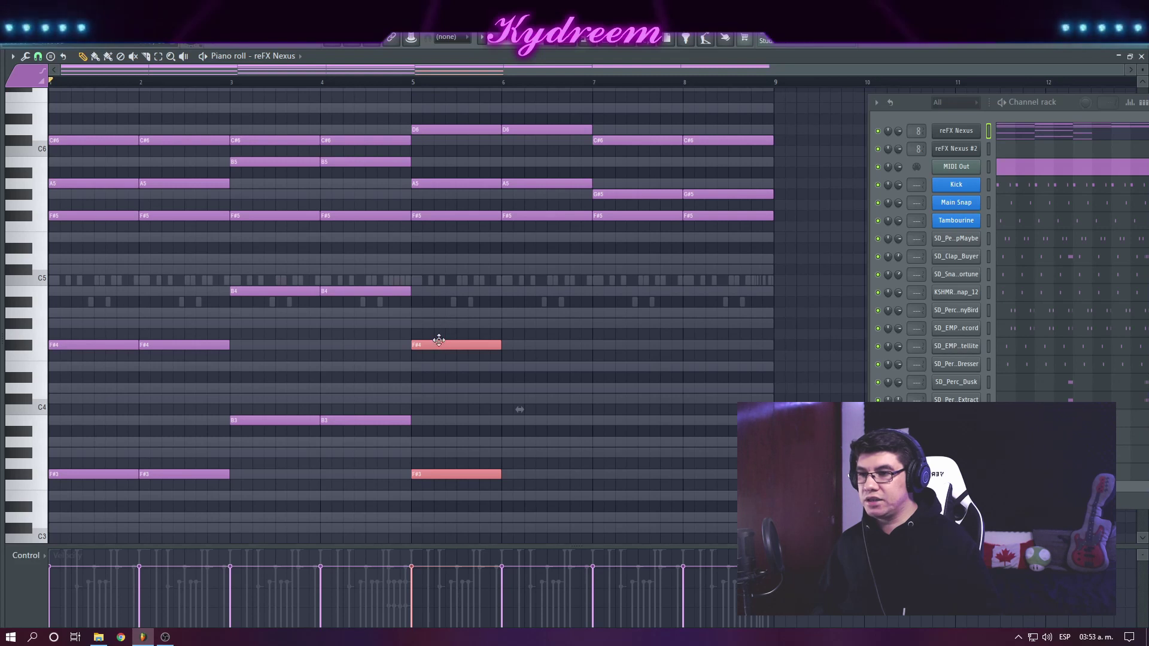
pyautogui.moveTo(438, 342); pyautogui.dragTo(625, 388)
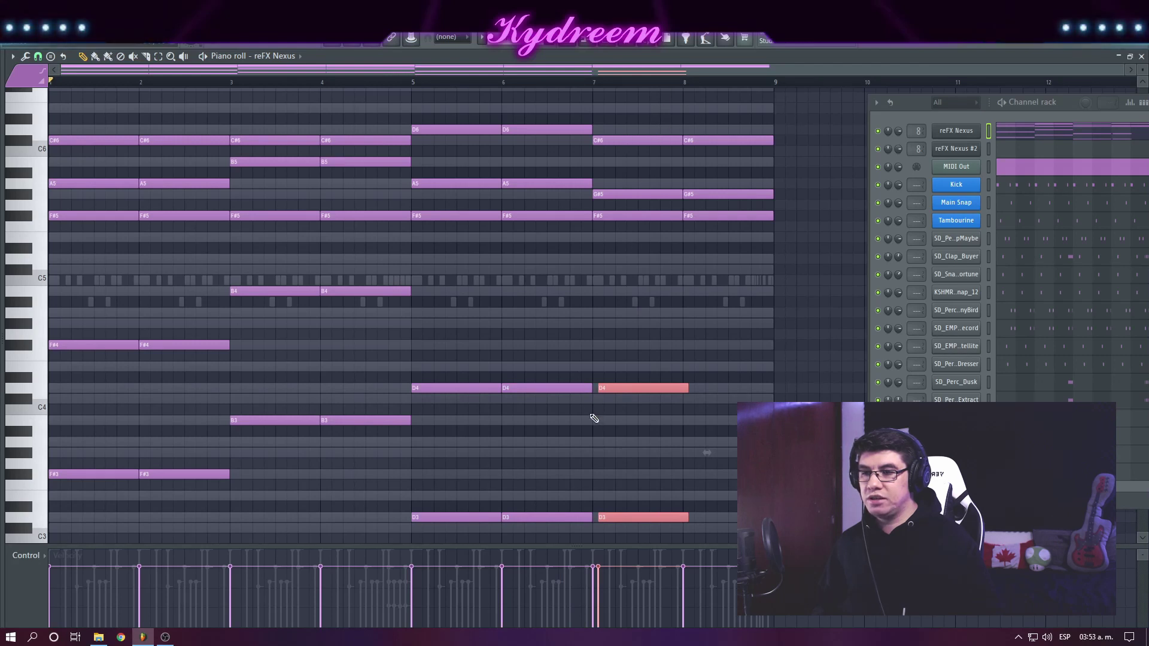
# Lower the bar 7 bass notes to C#4 and C#3, aligned to the bar start, and copy them into bar 8
pyautogui.moveTo(610, 379); pyautogui.dragTo(604, 402)
pyautogui.click(616, 326)
pyautogui.scroll(-3, 609, 316)
pyautogui.moveTo(623, 264); pyautogui.dragTo(623, 488)
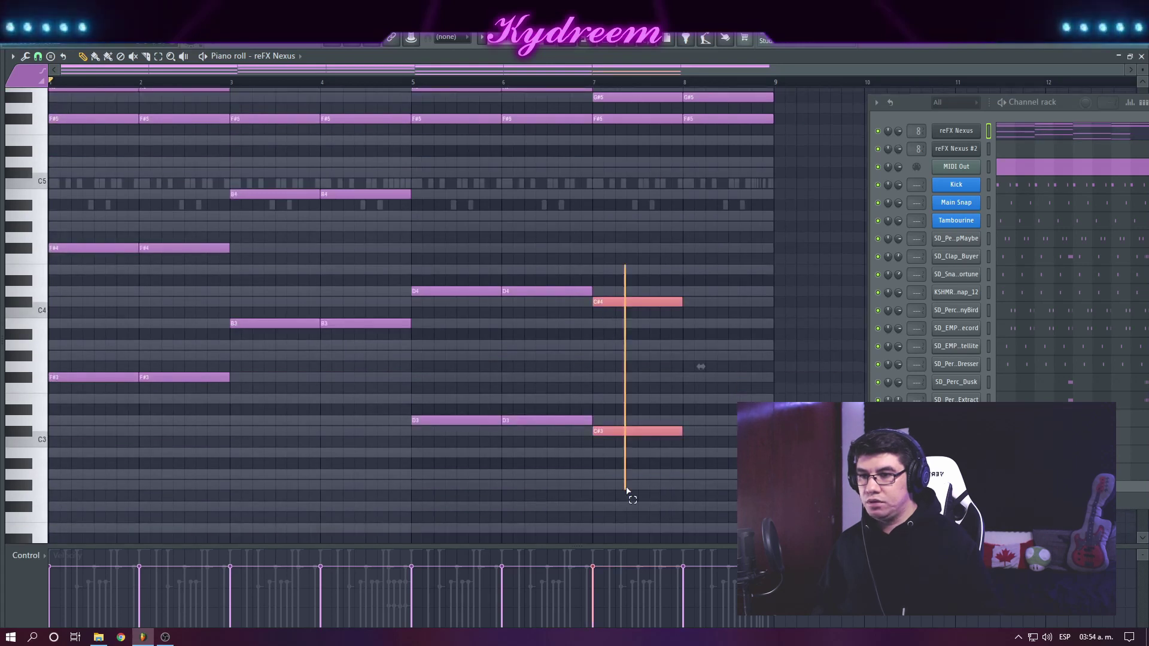
pyautogui.moveTo(631, 432); pyautogui.dragTo(720, 435)
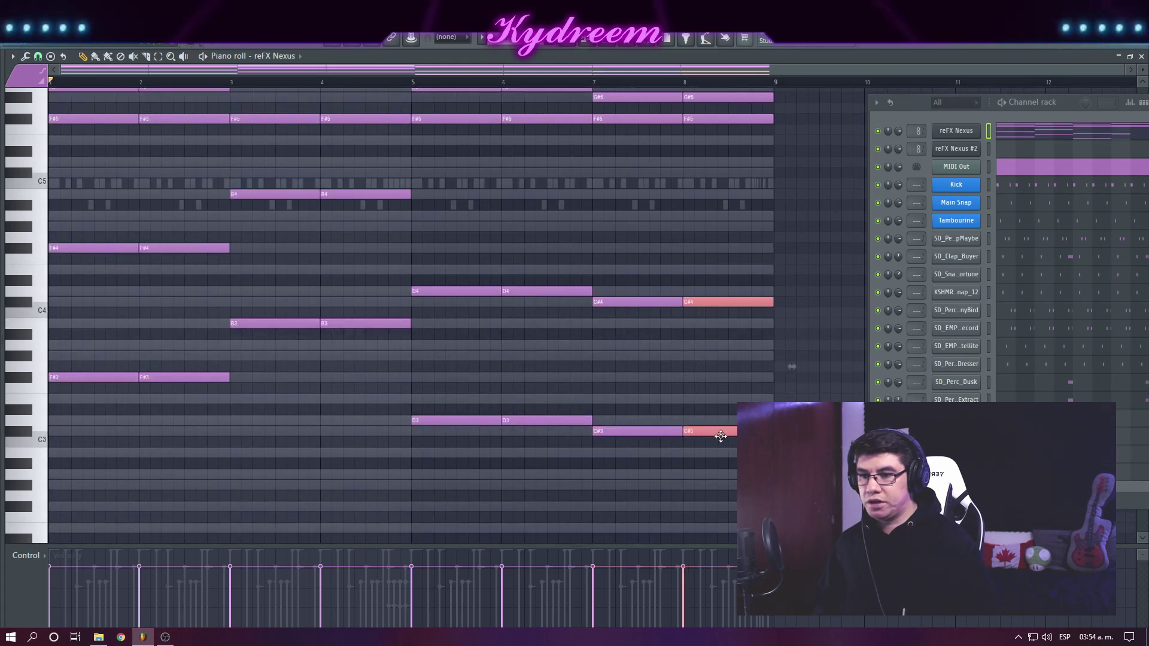
pyautogui.click(521, 231)
# Play back the eight-bar chord progression to hear it, and stop playback
pyautogui.scroll(2, 488, 290)
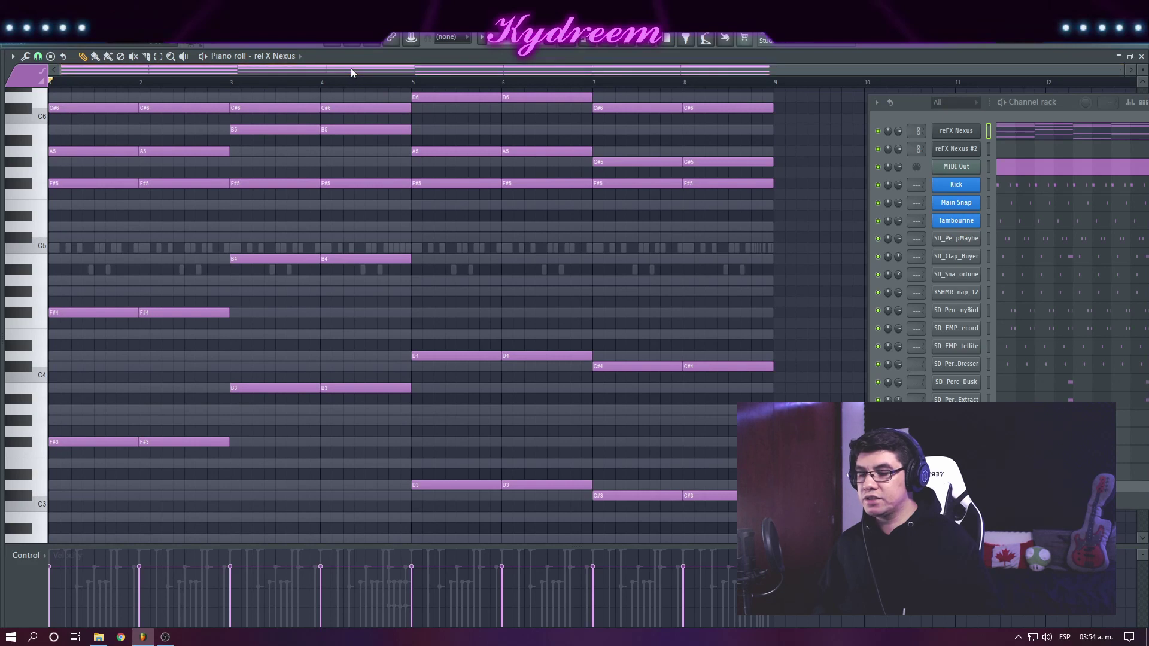
pyautogui.press('space')
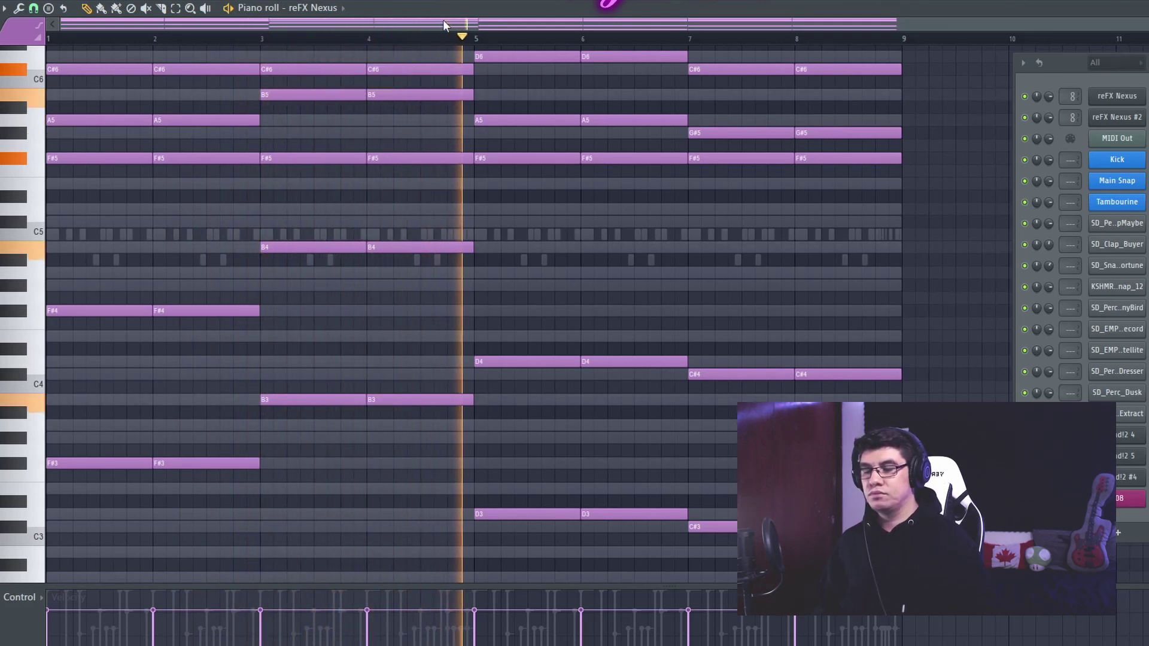
pyautogui.scroll(1, 578, 240)
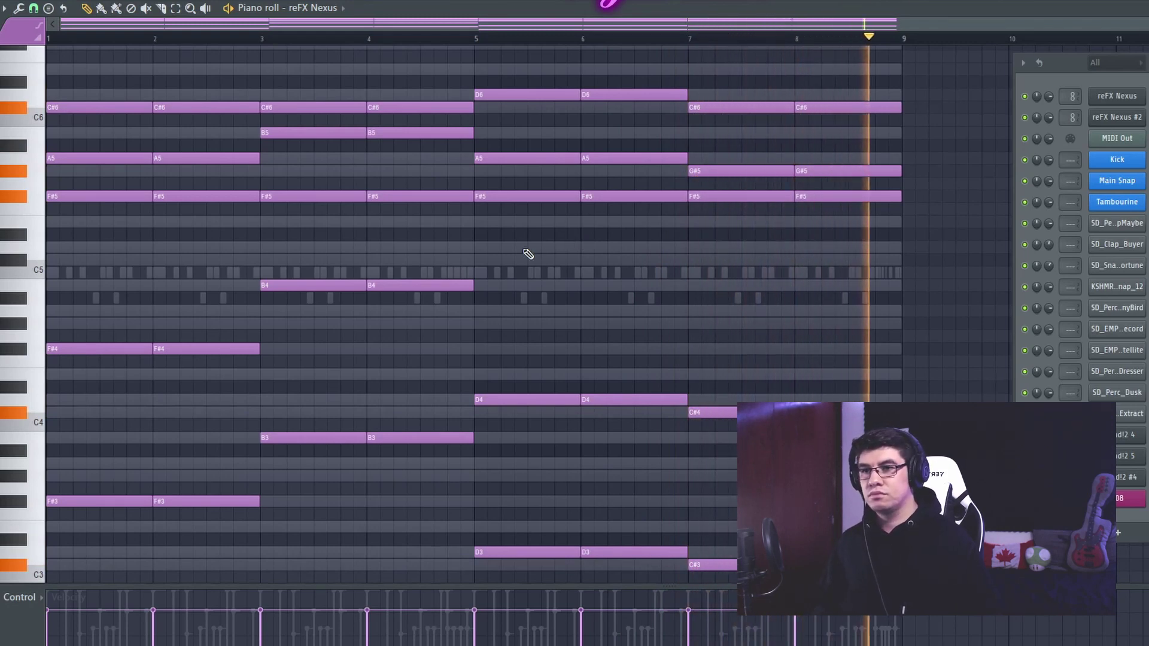
pyautogui.press('space')
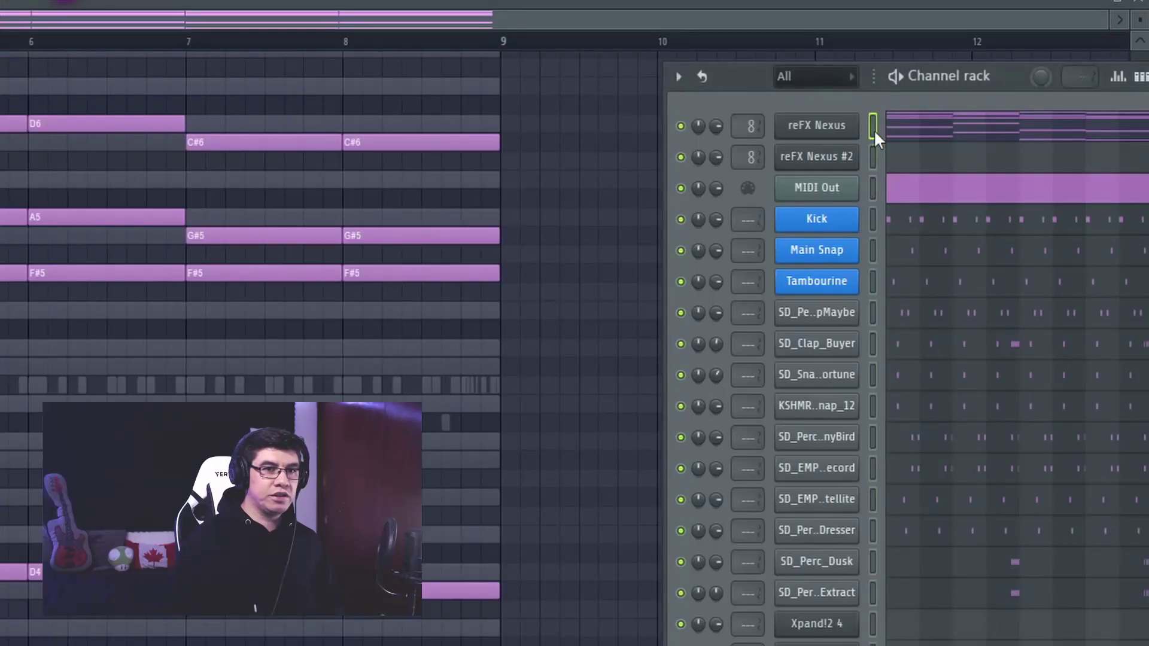
# Copy the chord progression from the reFX Nexus channel into the reFX Nexus #2 channel
pyautogui.click(989, 149)
pyautogui.click(874, 161)
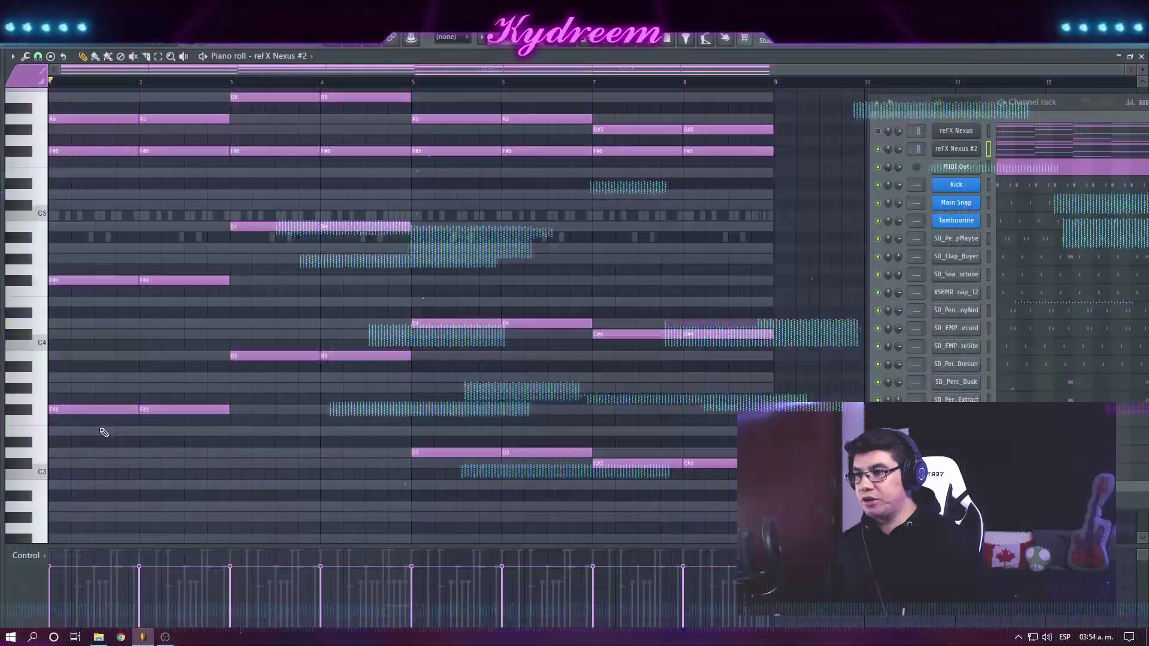
# Delete the lower-octave bass notes under the chords in the reFX Nexus #2 pattern
pyautogui.rightClick(183, 410)
pyautogui.rightClick(275, 356)
pyautogui.rightClick(365, 356)
pyautogui.rightClick(456, 453)
pyautogui.rightClick(530, 453)
pyautogui.rightClick(605, 463)
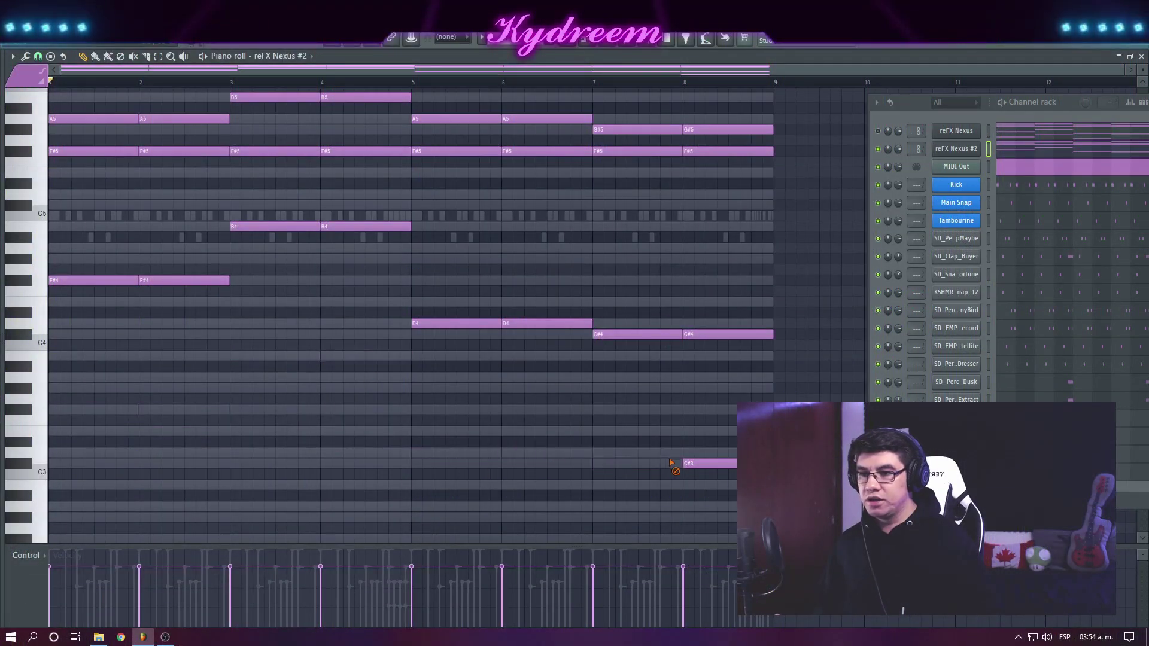
pyautogui.scroll(4, 395, 453)
pyautogui.scroll(1, 279, 426)
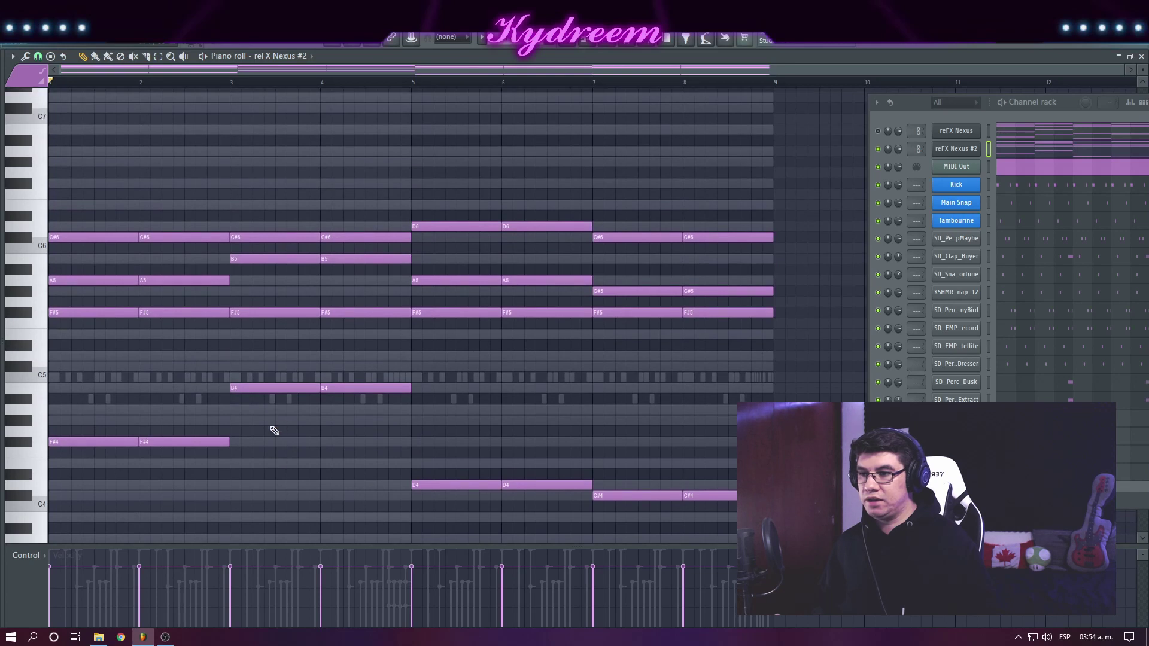
# Delete the B4, D4 and C#4 bass notes from bars 3 to 8, keeping only the F#4 notes
pyautogui.scroll(-3, 206, 395)
pyautogui.scroll(3, 282, 449)
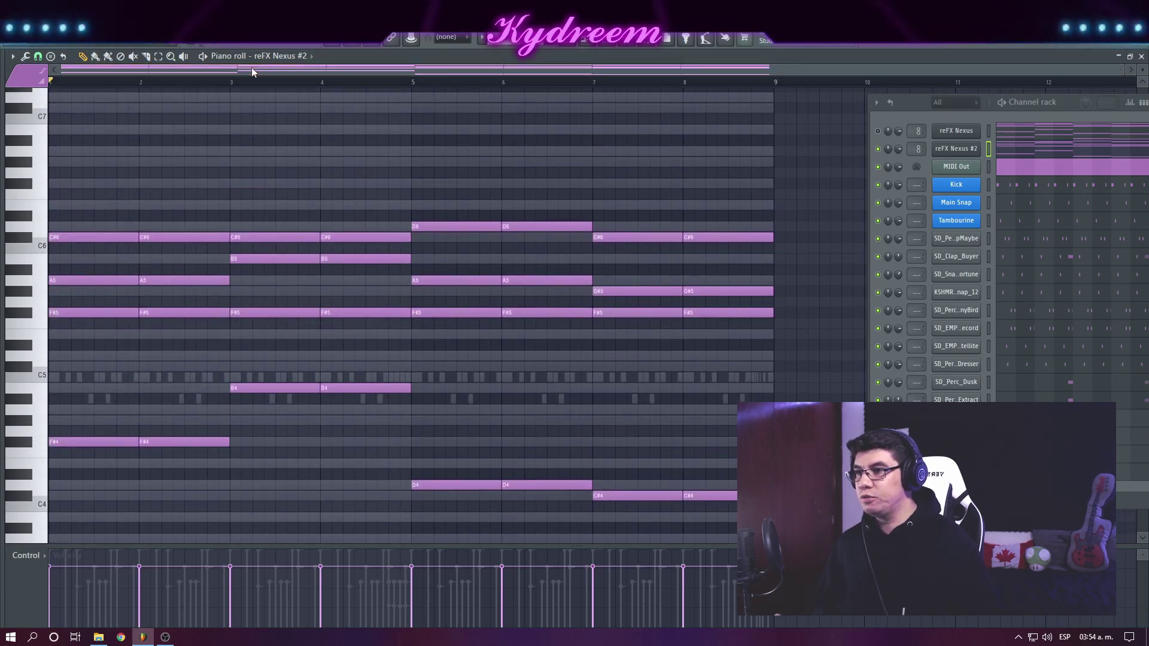
pyautogui.scroll(-1, 367, 403)
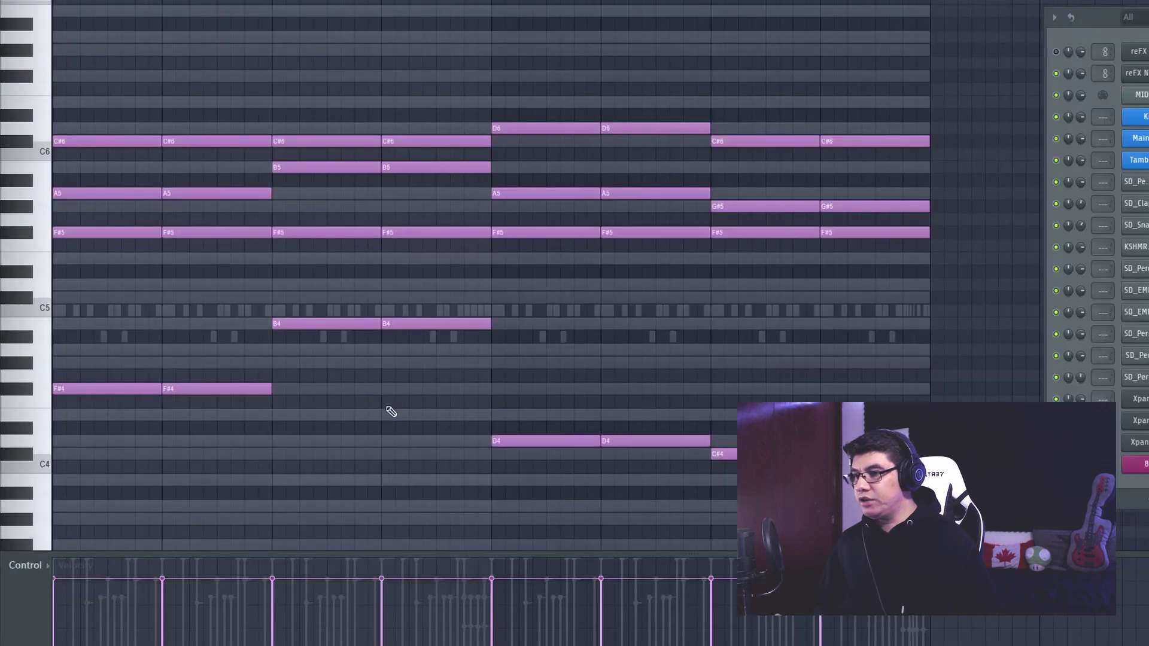
pyautogui.scroll(3, 171, 9)
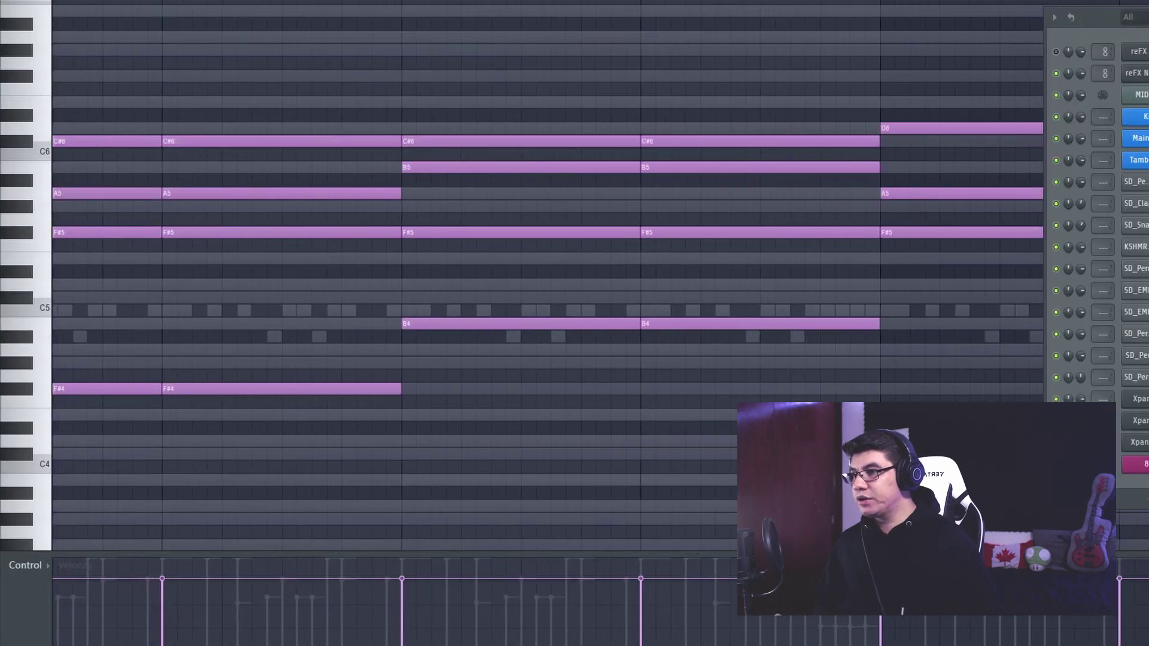
pyautogui.scroll(-3, 155, 3)
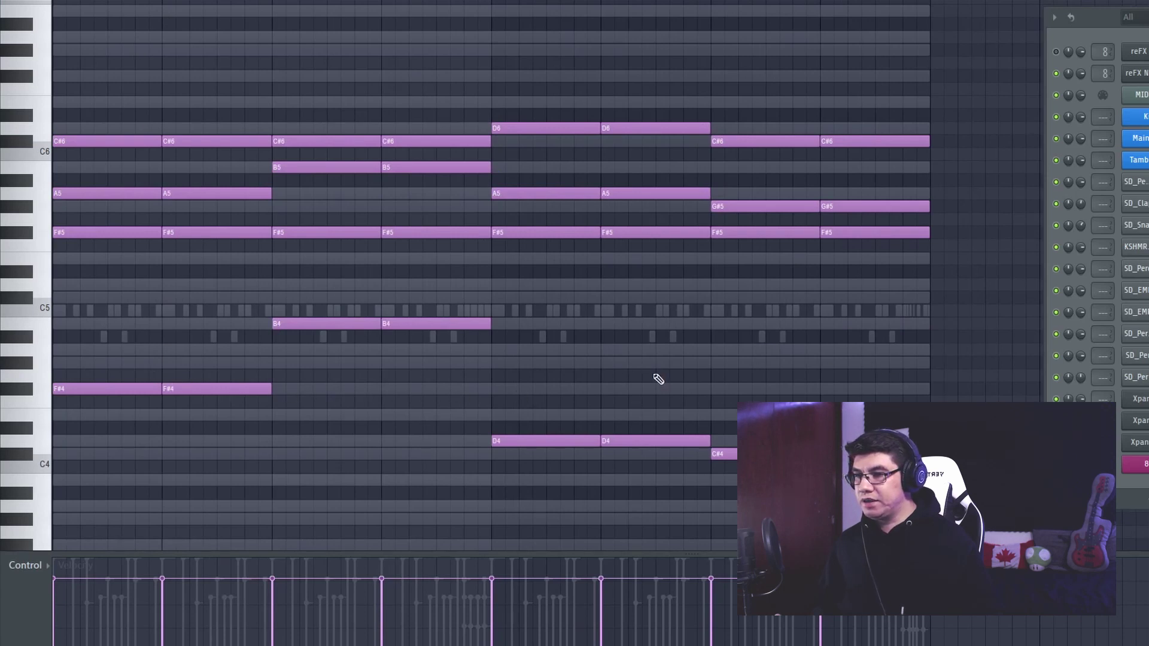
pyautogui.rightClick(356, 322)
pyautogui.rightClick(435, 324)
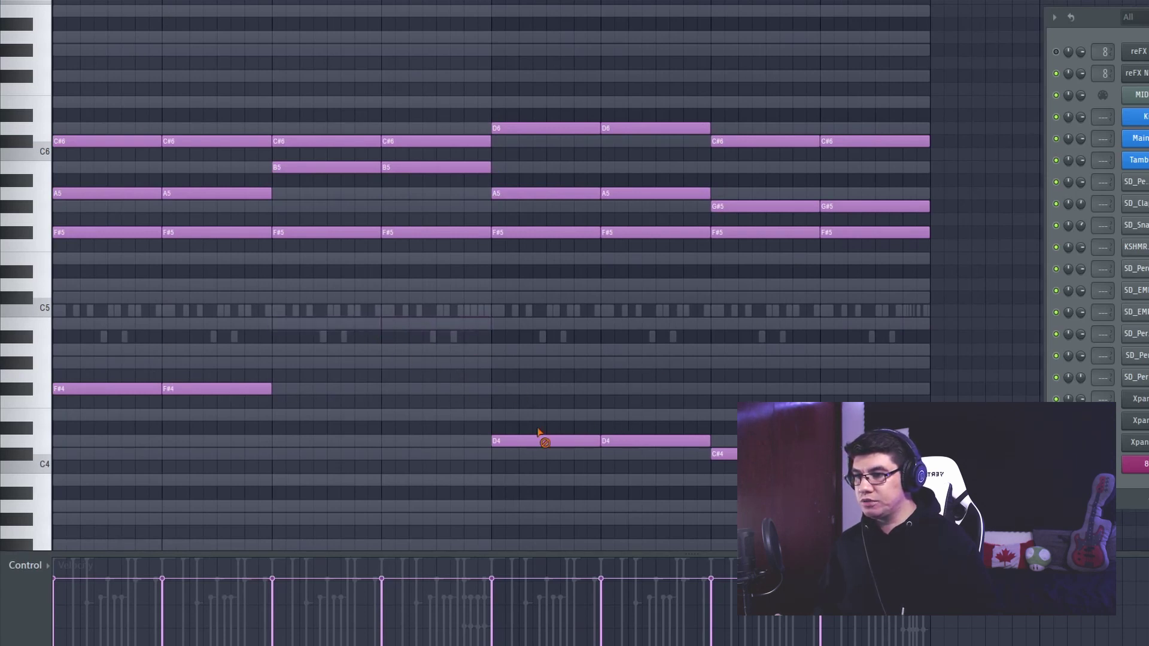
pyautogui.rightClick(545, 441)
pyautogui.rightClick(655, 441)
# Duplicate the F#4 bass notes from bars 1 and 2 into the following bars
pyautogui.click(246, 392)
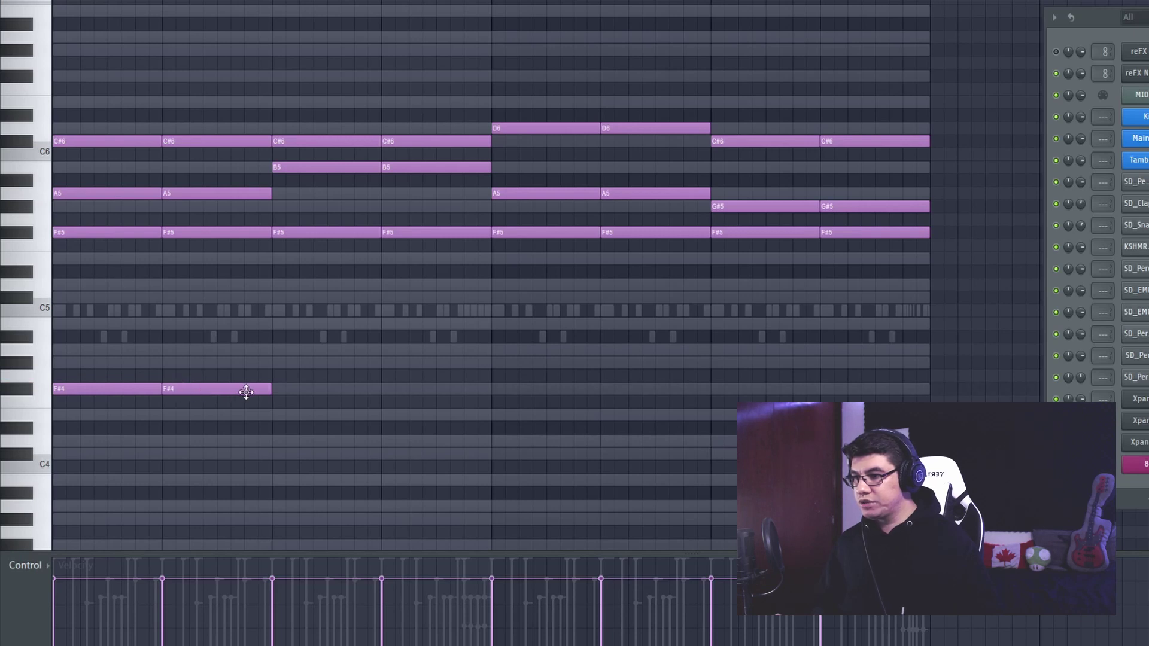
pyautogui.moveTo(279, 393); pyautogui.dragTo(858, 391)
pyautogui.keyDown('ctrl'); pyautogui.click(603, 315); pyautogui.keyUp('ctrl')
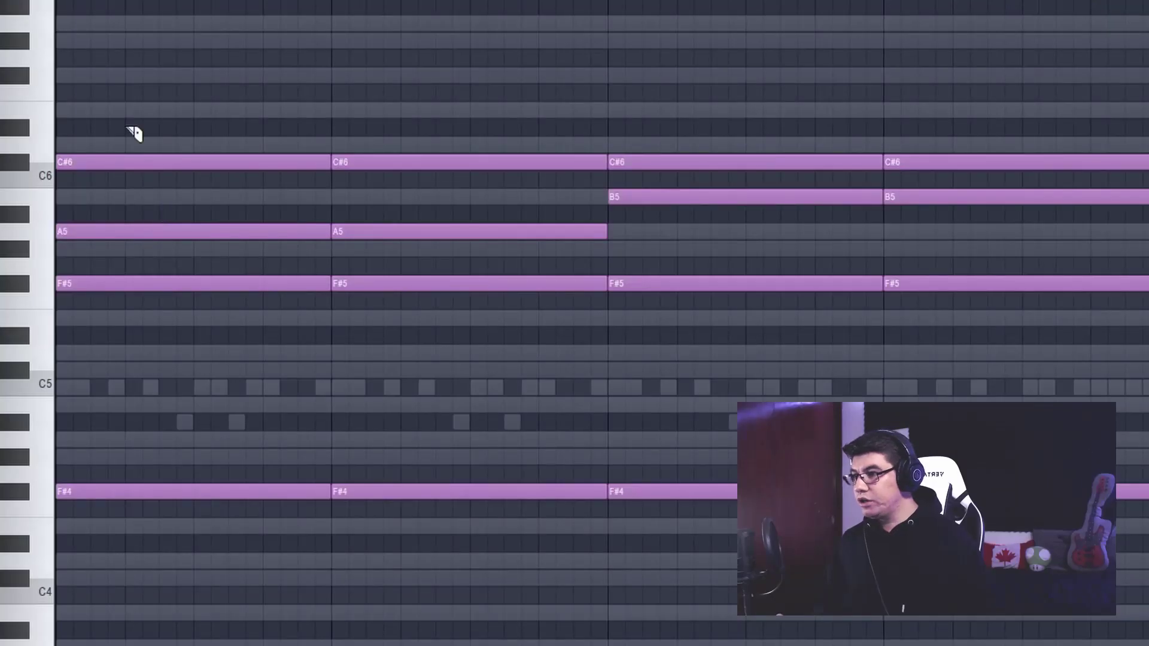
# Slice the C#6, A5, F#5 and F#4 notes of bar 1 after one beat and delete the remainders
pyautogui.moveTo(127, 245); pyautogui.dragTo(126, 330)
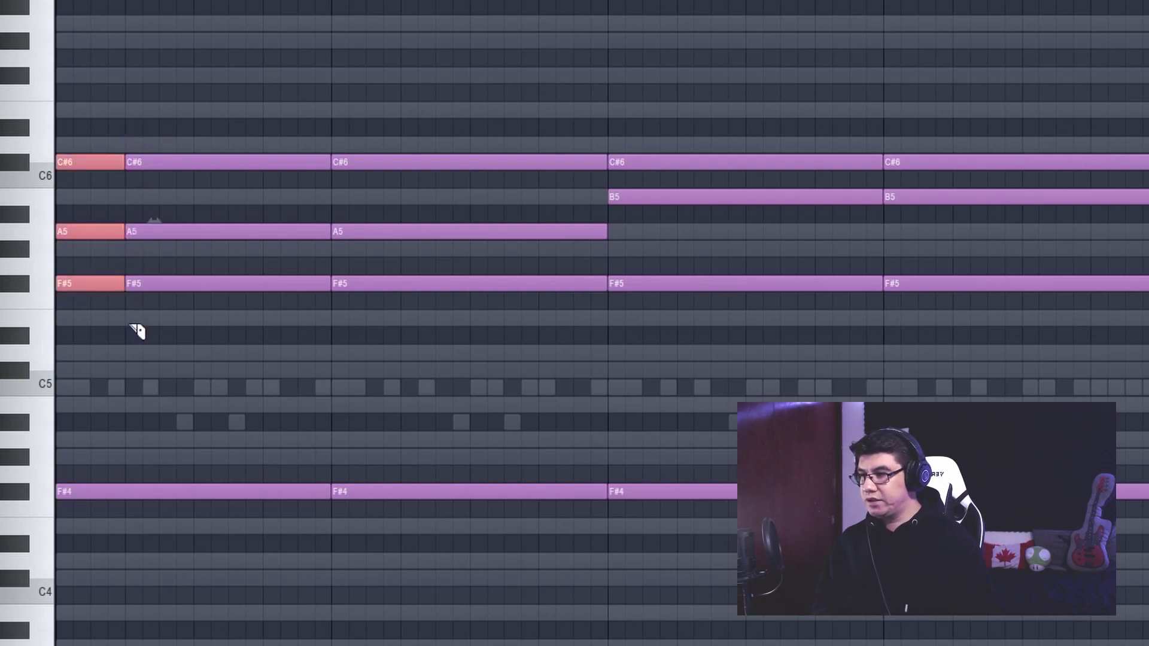
pyautogui.moveTo(125, 470); pyautogui.dragTo(125, 502)
pyautogui.rightClick(241, 162)
pyautogui.rightClick(237, 231)
pyautogui.rightClick(234, 284)
pyautogui.rightClick(223, 492)
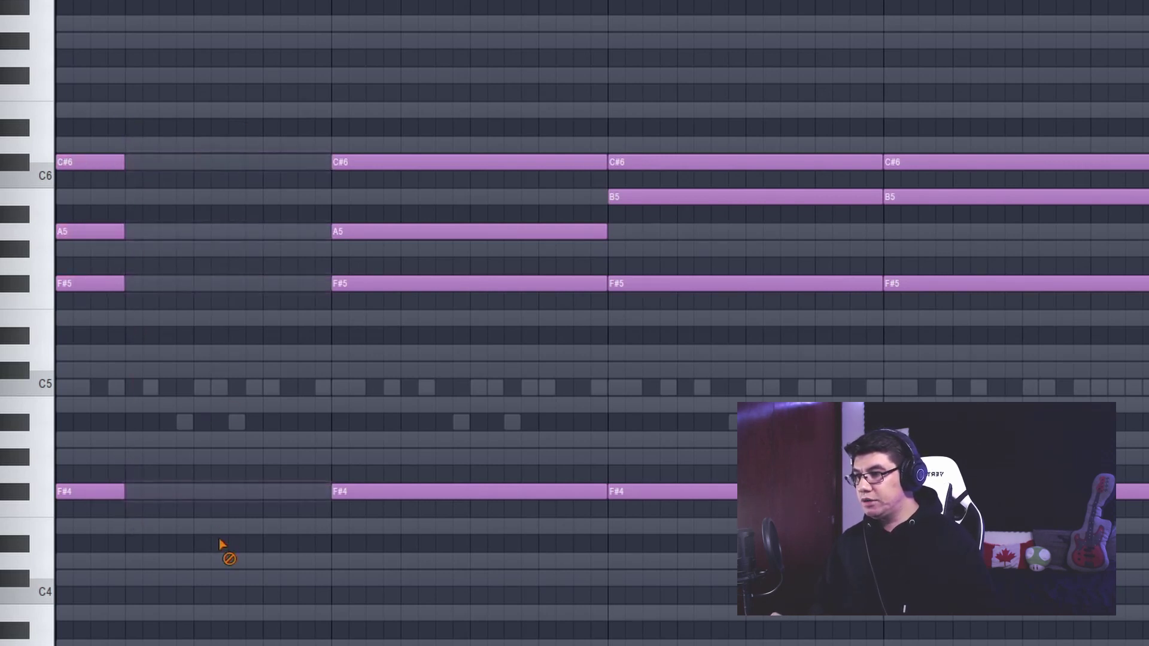
# Move the short C#6, A5 and F#5 notes to beat 3 of bar 1, leaving F#4 at the bar start
pyautogui.moveTo(129, 104); pyautogui.dragTo(87, 330)
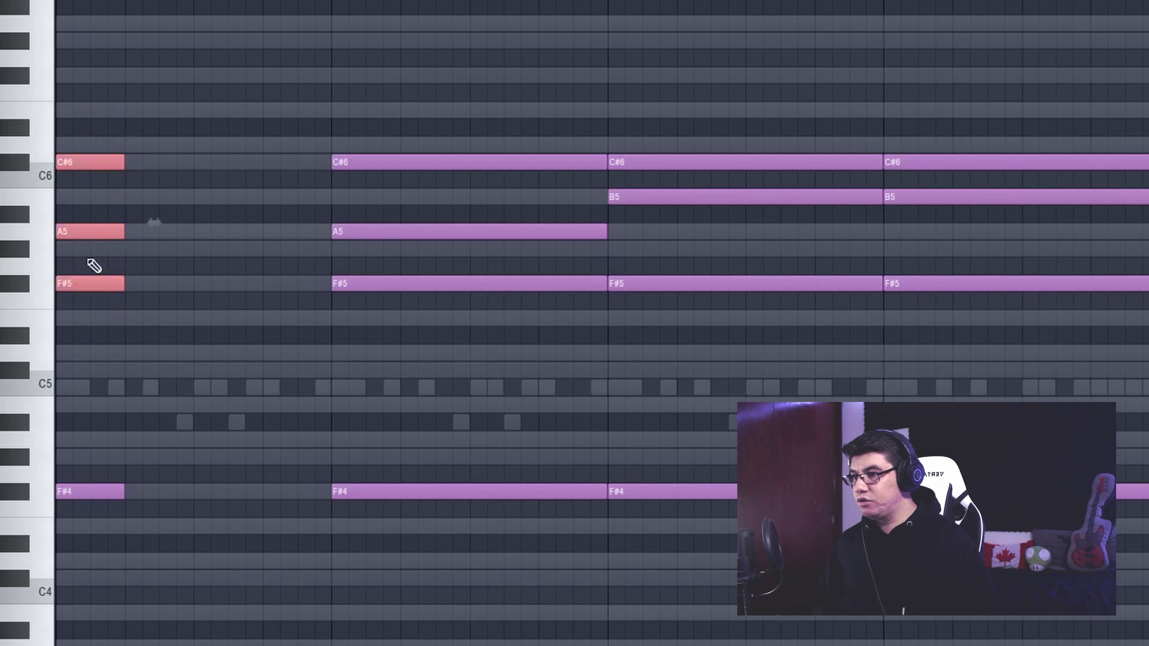
pyautogui.moveTo(86, 169); pyautogui.dragTo(232, 159)
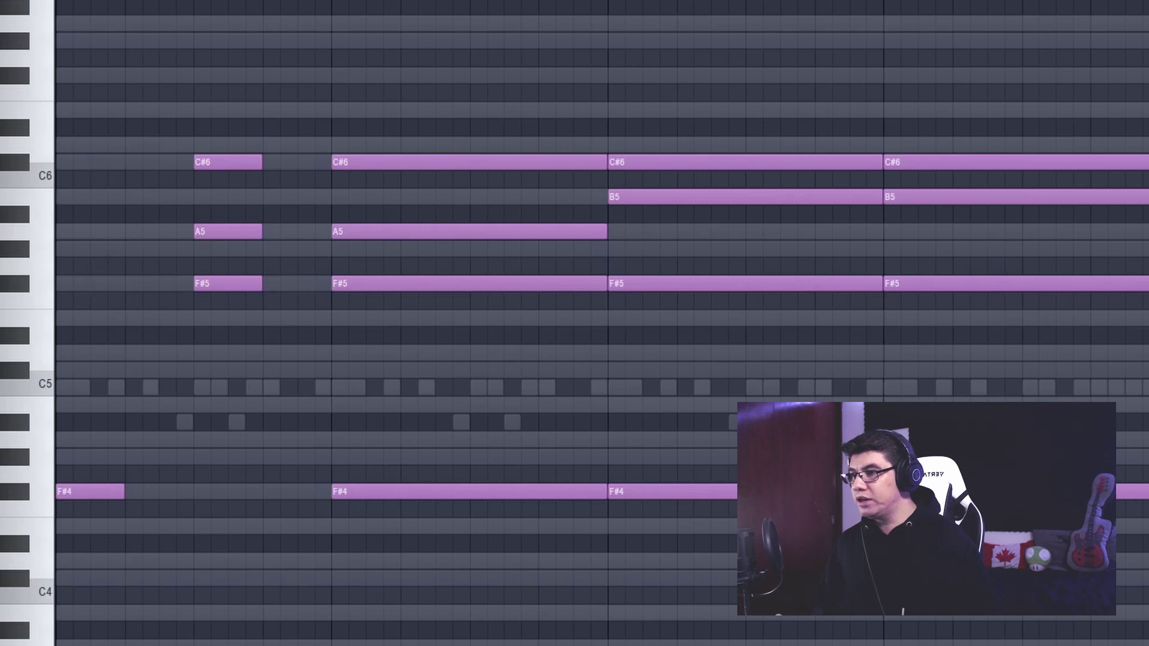
pyautogui.scroll(3, 164, 93)
pyautogui.scroll(2, 169, 72)
pyautogui.moveTo(168, 71); pyautogui.dragTo(144, 71)
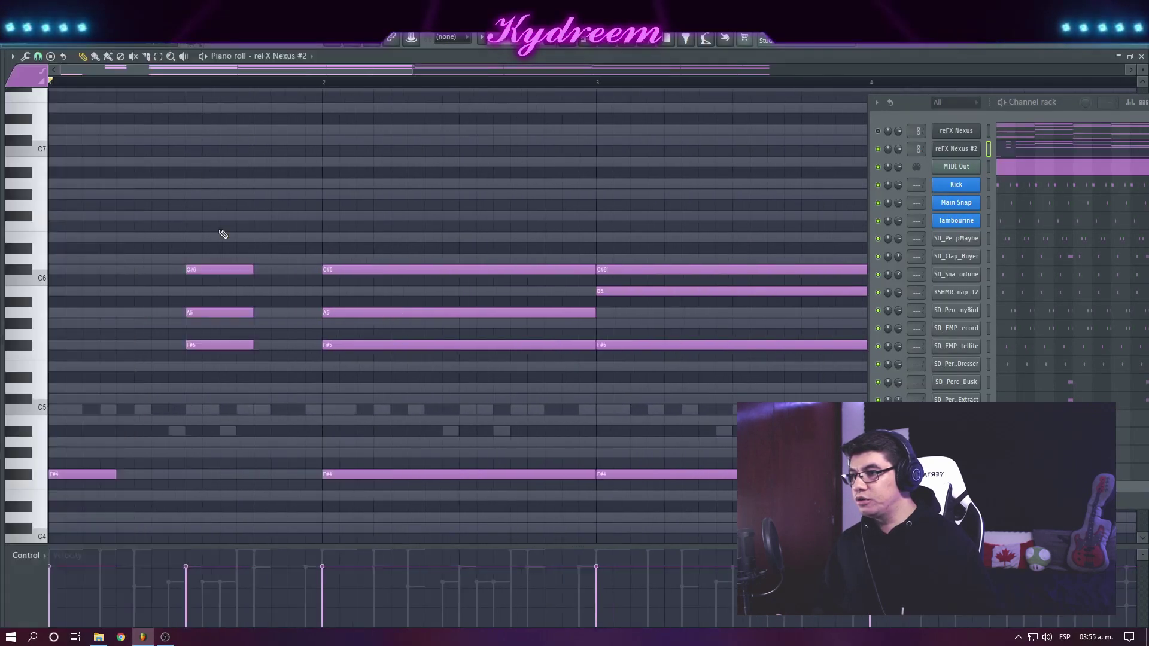
pyautogui.scroll(-3, 180, 341)
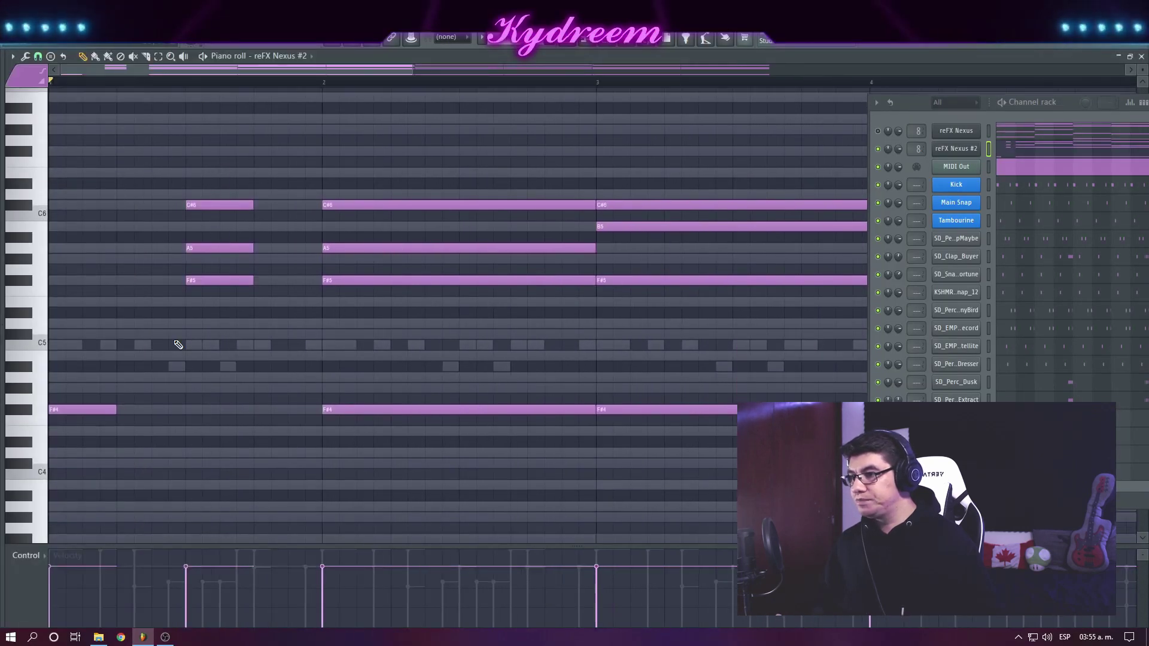
# Move the short C#6 note to the fourth sixteenth of bar 1 and audition the pattern
pyautogui.click(92, 410)
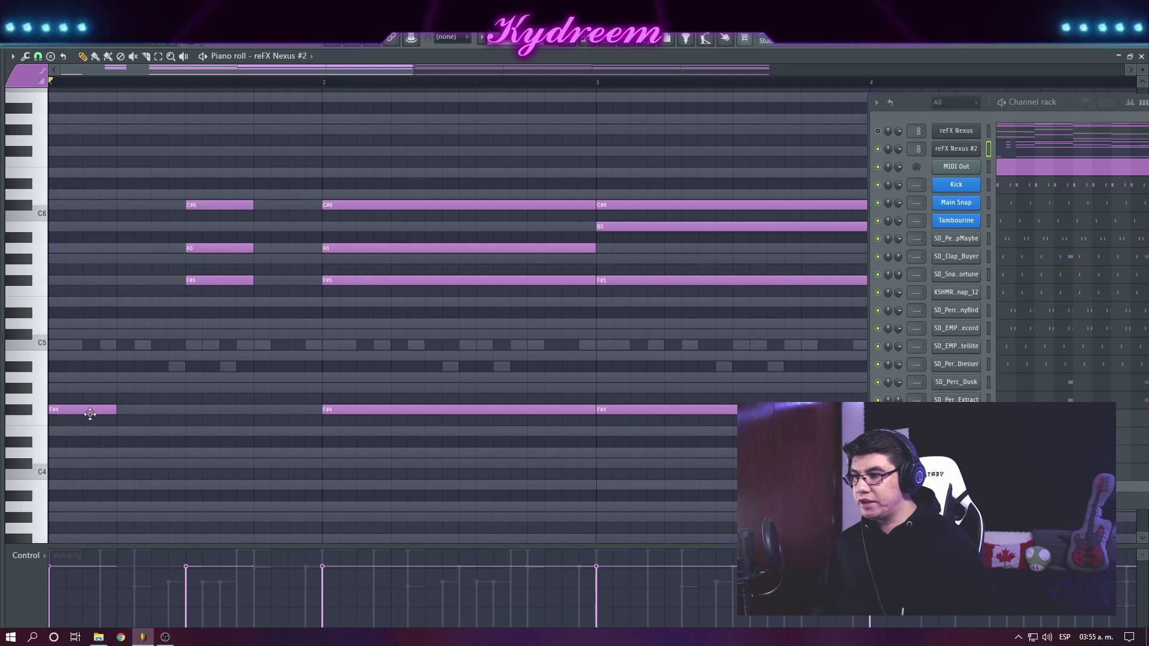
pyautogui.click(90, 413)
pyautogui.click(193, 206)
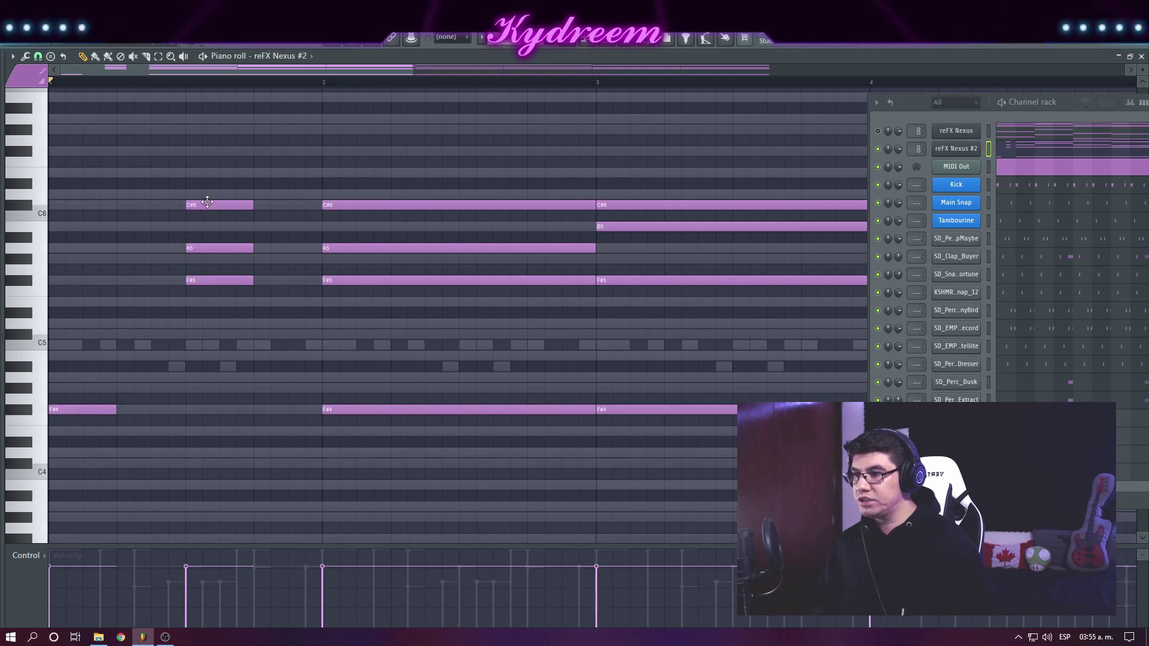
pyautogui.click(207, 201)
pyautogui.click(210, 201)
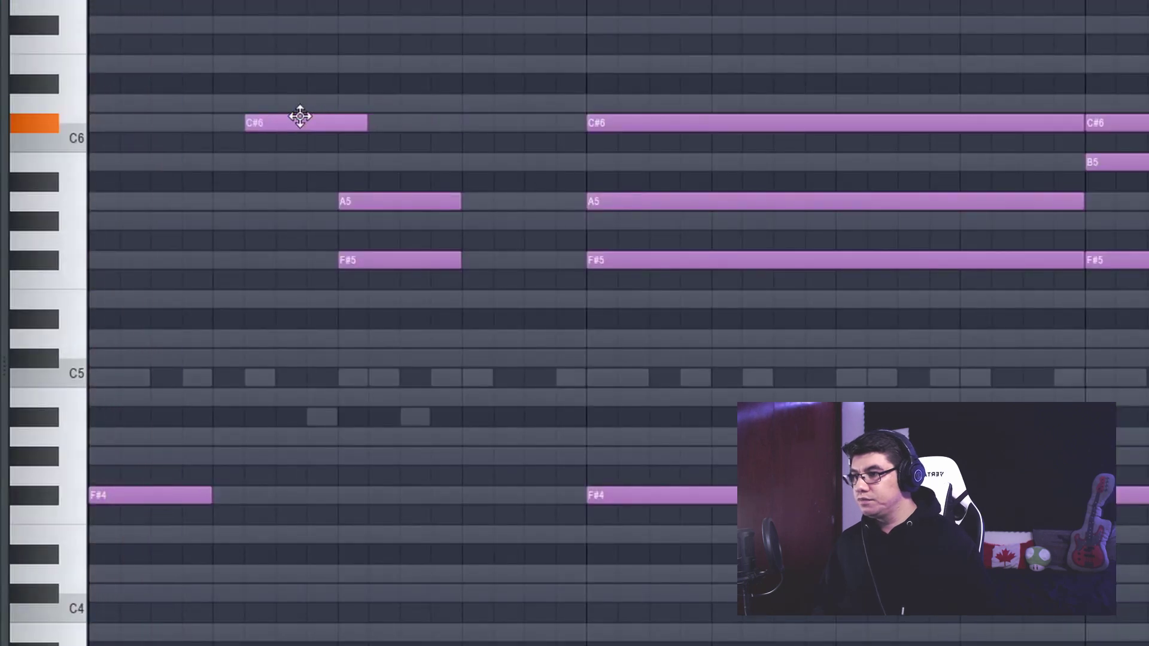
pyautogui.moveTo(300, 117); pyautogui.dragTo(236, 113)
pyautogui.press('space')
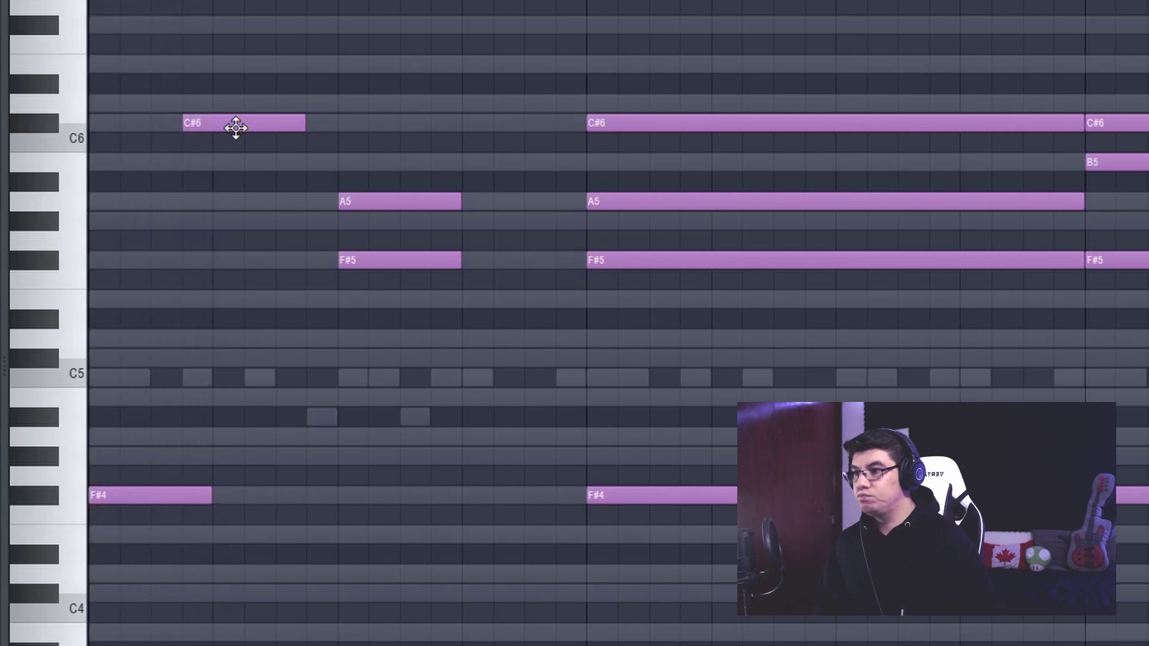
pyautogui.press('space')
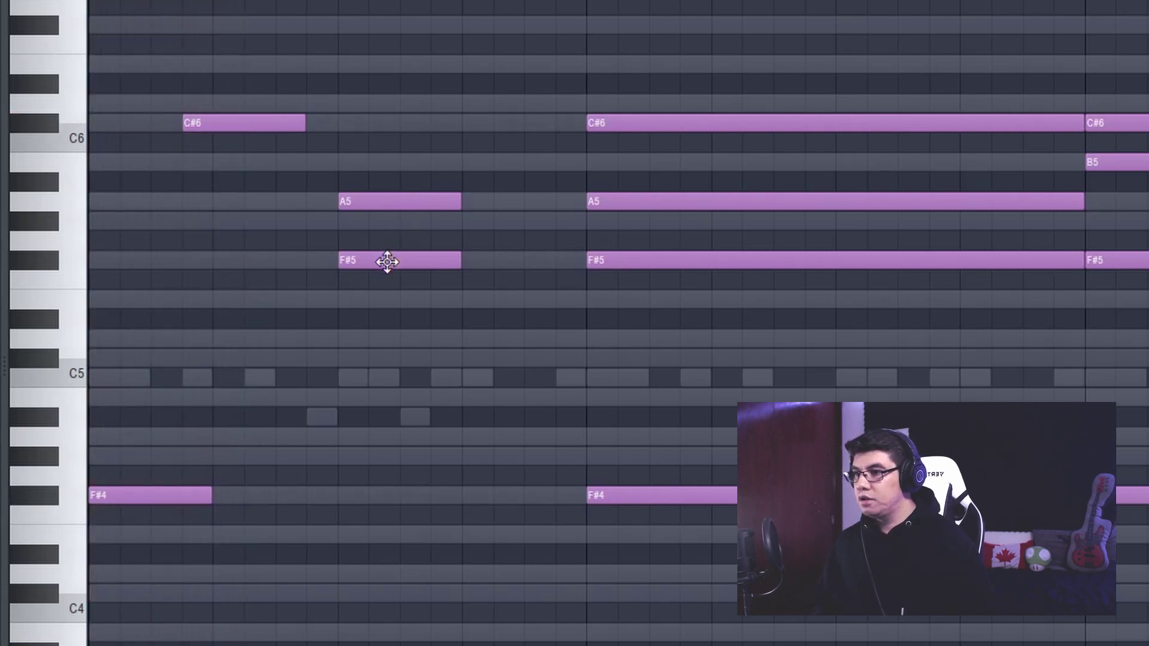
# Move the short F#5 note to the sixth sixteenth of bar 1 and play the pattern back
pyautogui.click(387, 262)
pyautogui.moveTo(359, 260); pyautogui.dragTo(253, 262)
pyautogui.press('space')
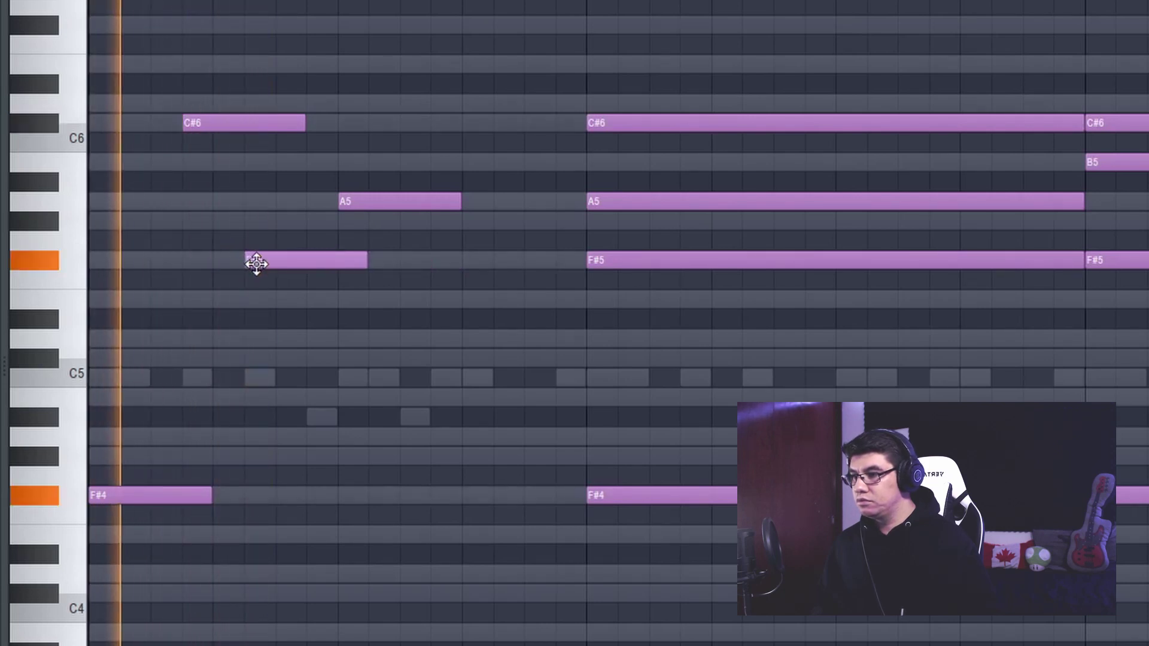
pyautogui.press('space')
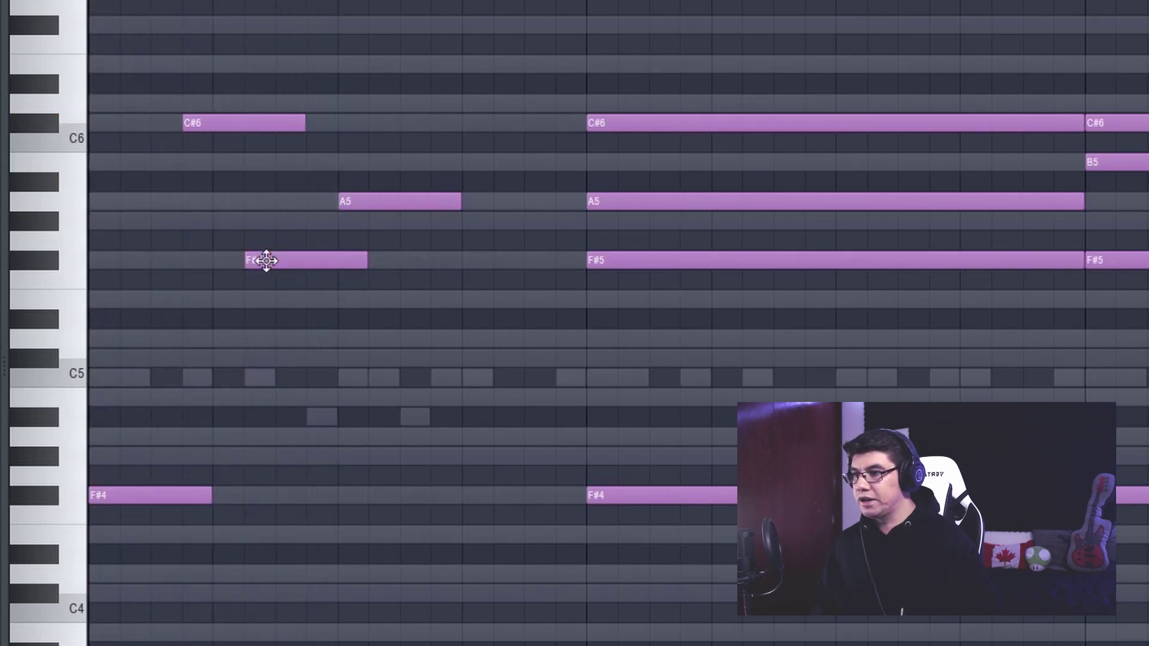
pyautogui.press('space')
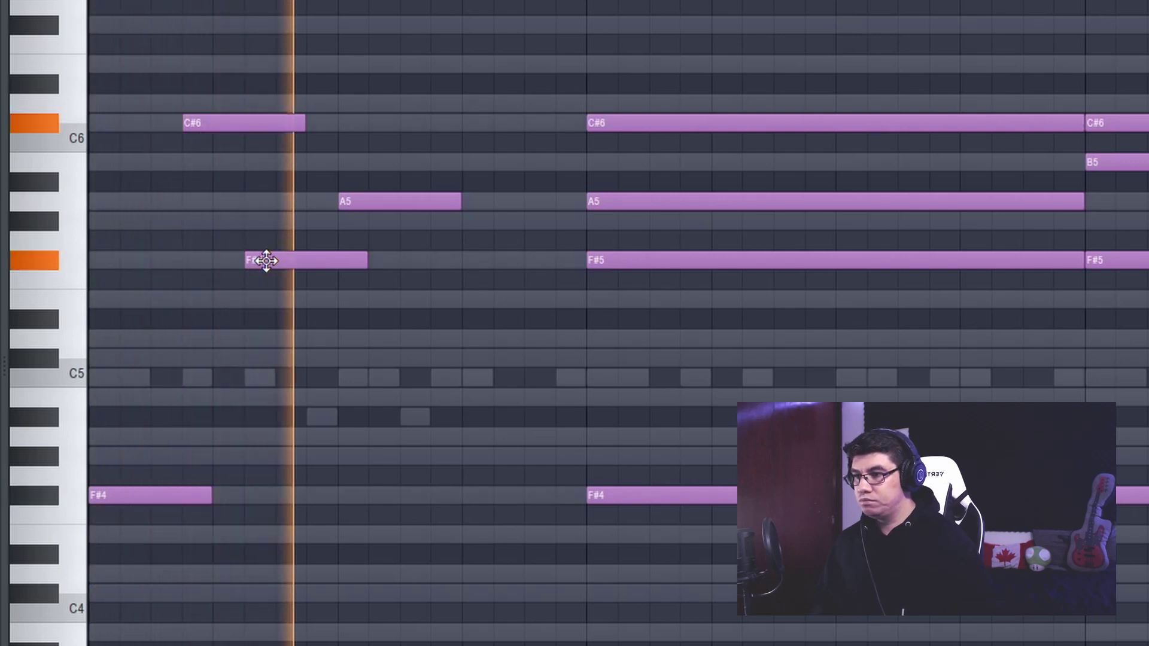
pyautogui.press('space')
pyautogui.press('space')
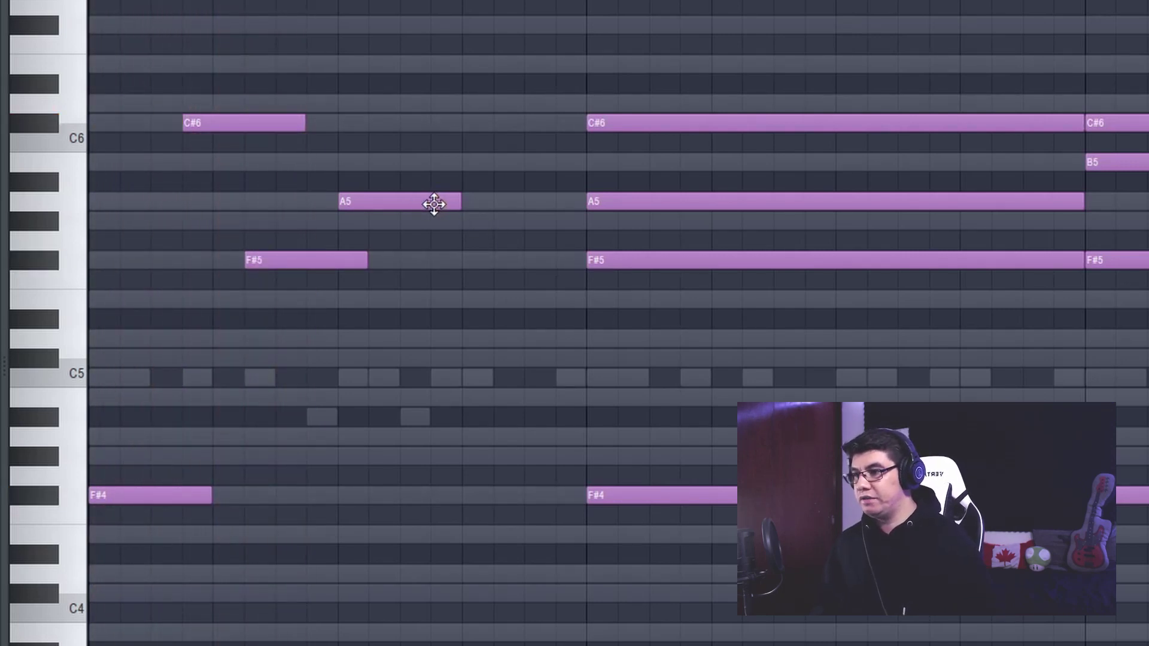
# Copy the short F#4 note to the eighth sixteenth of bar 1 and audition the rhythm
pyautogui.press('space')
pyautogui.press('space')
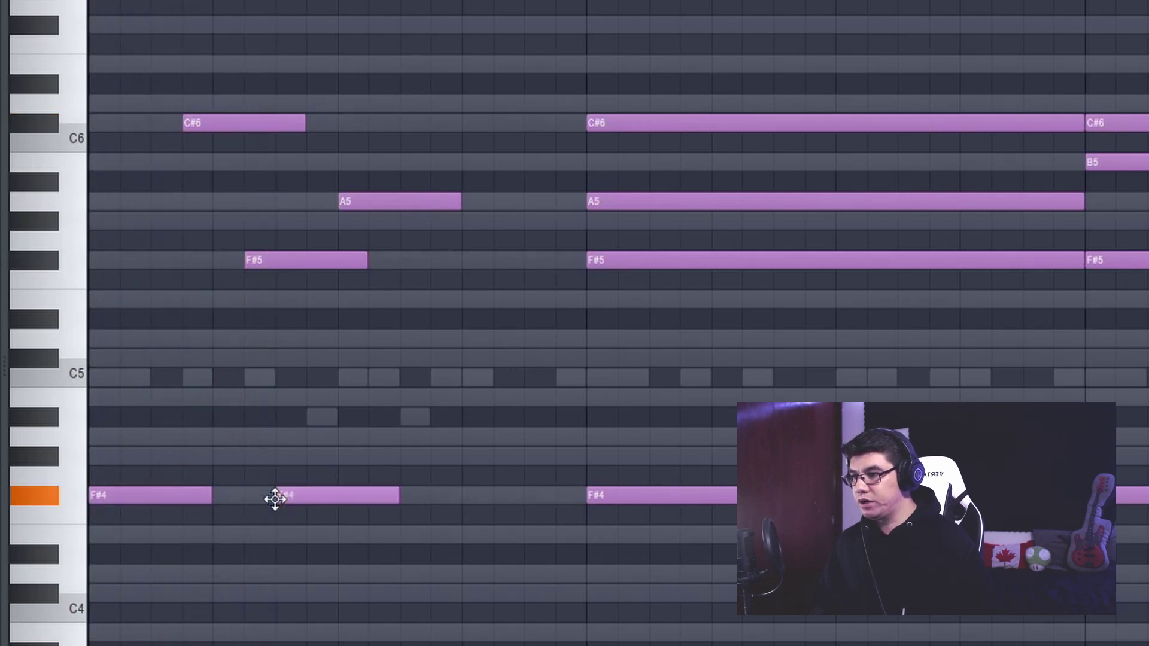
pyautogui.press('space')
pyautogui.press('space')
pyautogui.moveTo(356, 495); pyautogui.dragTo(376, 497)
pyautogui.press('space')
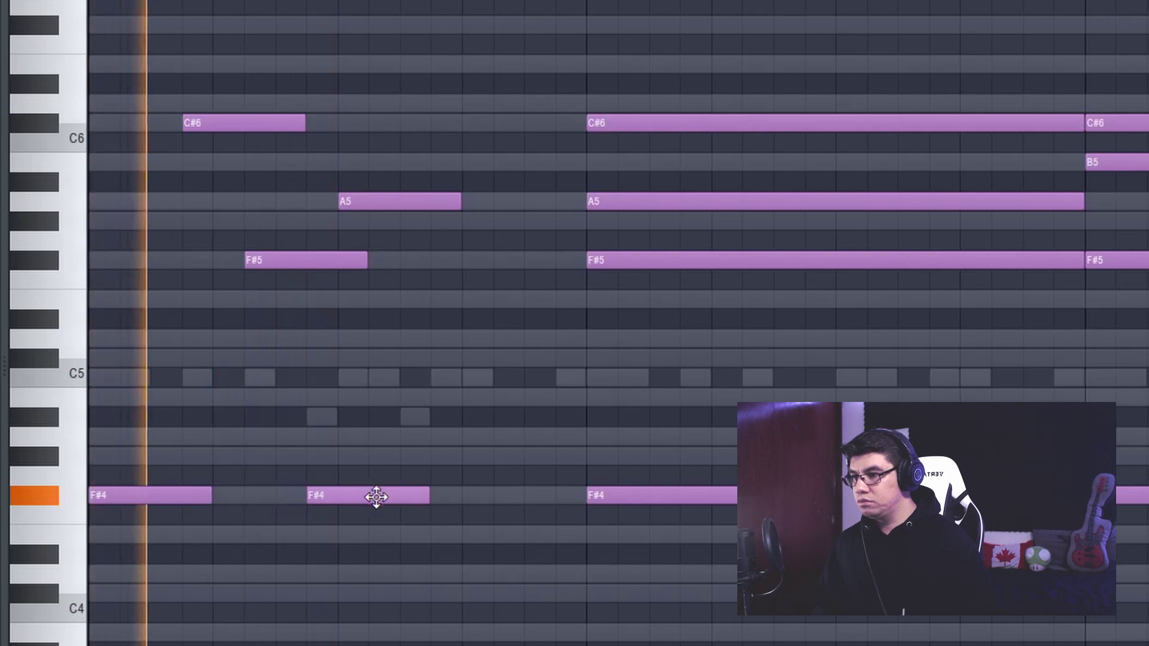
pyautogui.press('space')
pyautogui.press('space')
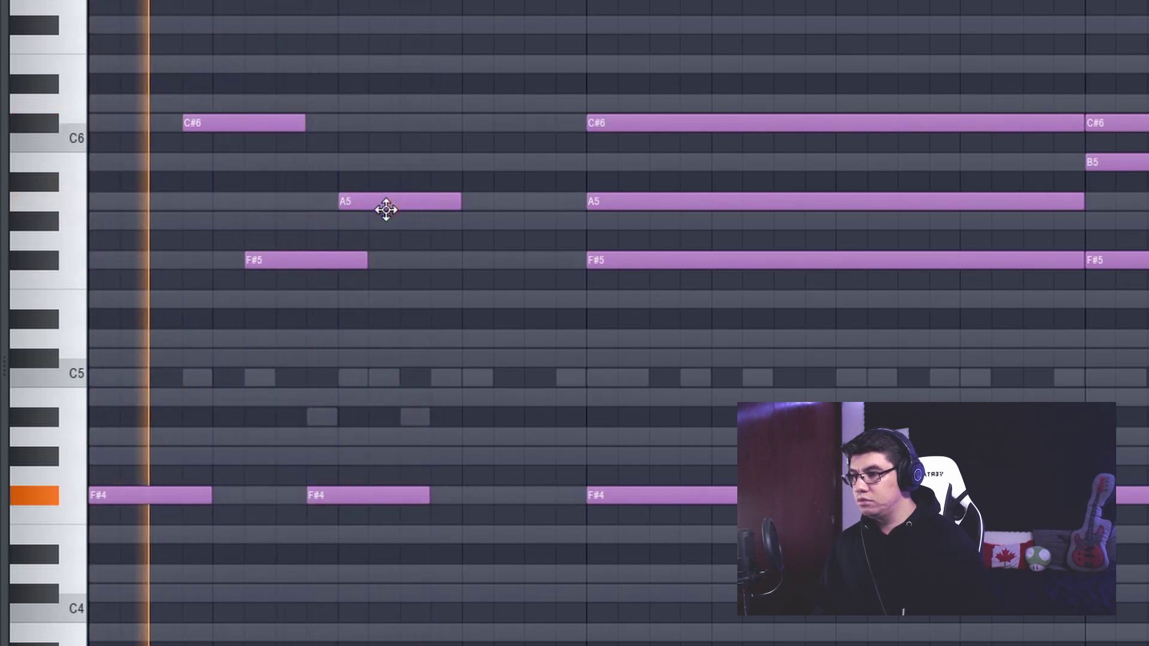
pyautogui.press('space')
# Move A5 to the tenth sixteenth of bar 1, shorten F#5 to three sixteenths and add another F#5 directly after it
pyautogui.moveTo(386, 209); pyautogui.dragTo(418, 208)
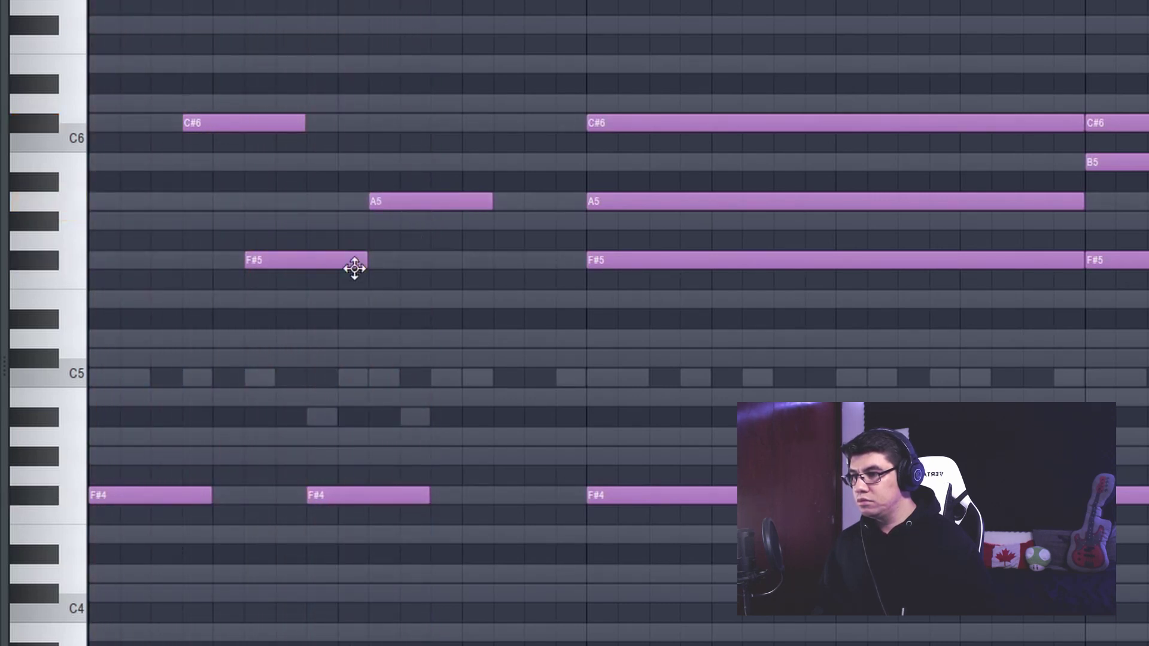
pyautogui.rightClick(350, 274)
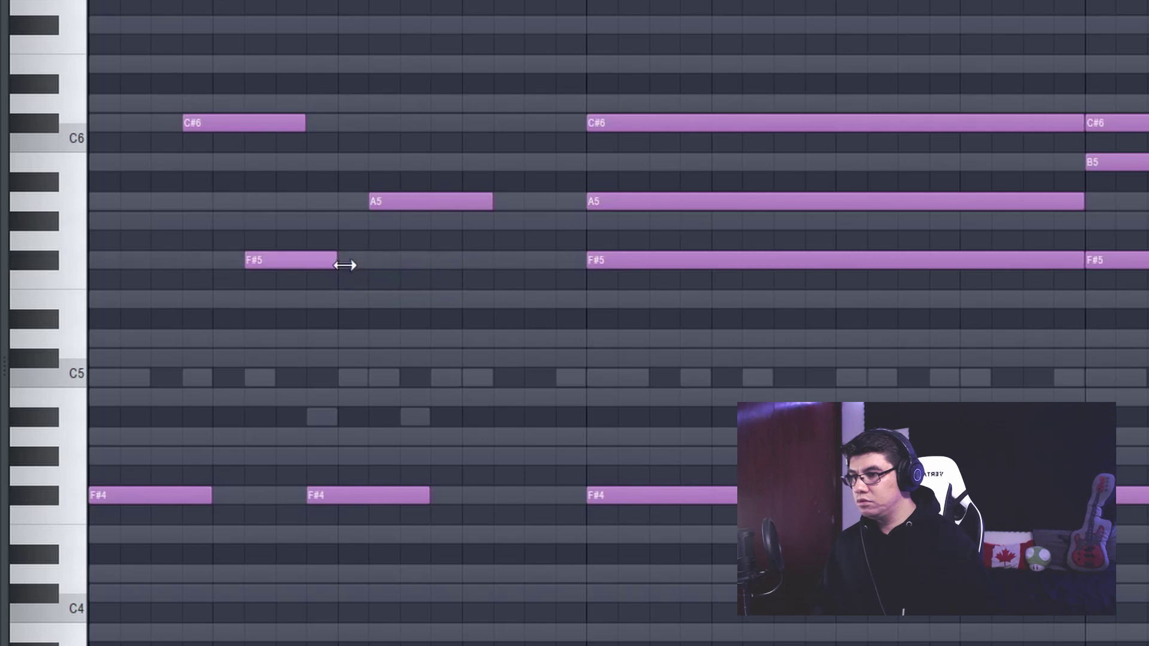
pyautogui.click(359, 261)
pyautogui.press('space')
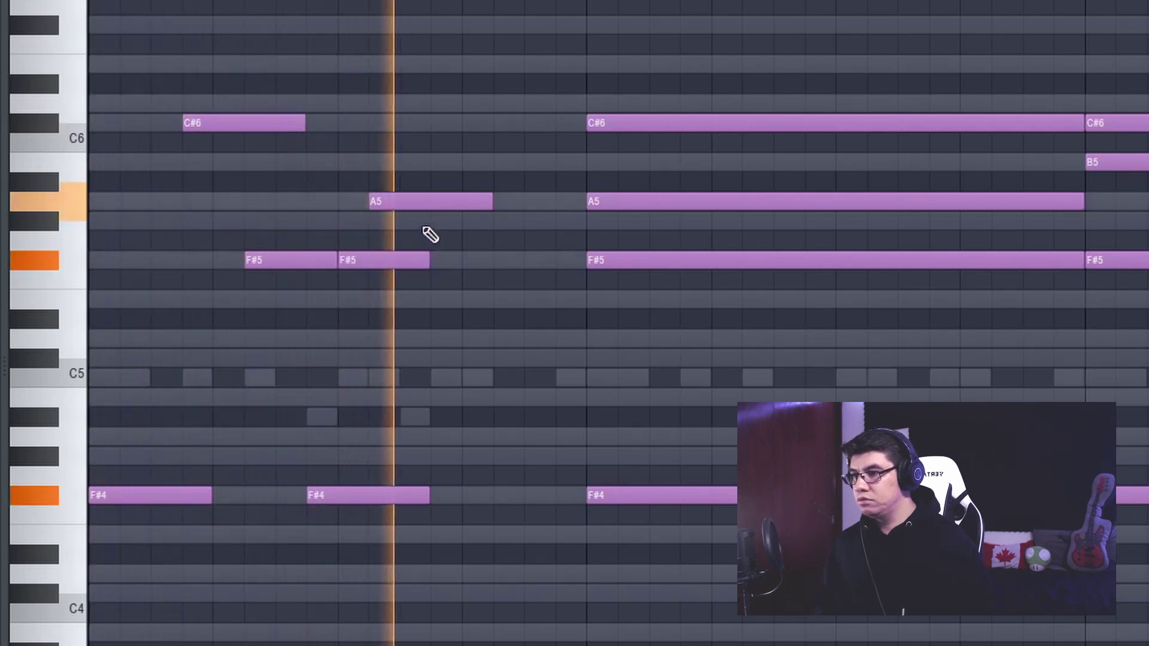
# Add a third F#5 at the eleventh sixteenth of bar 1, copy C#6 to the twelfth, and play the result
pyautogui.press('space')
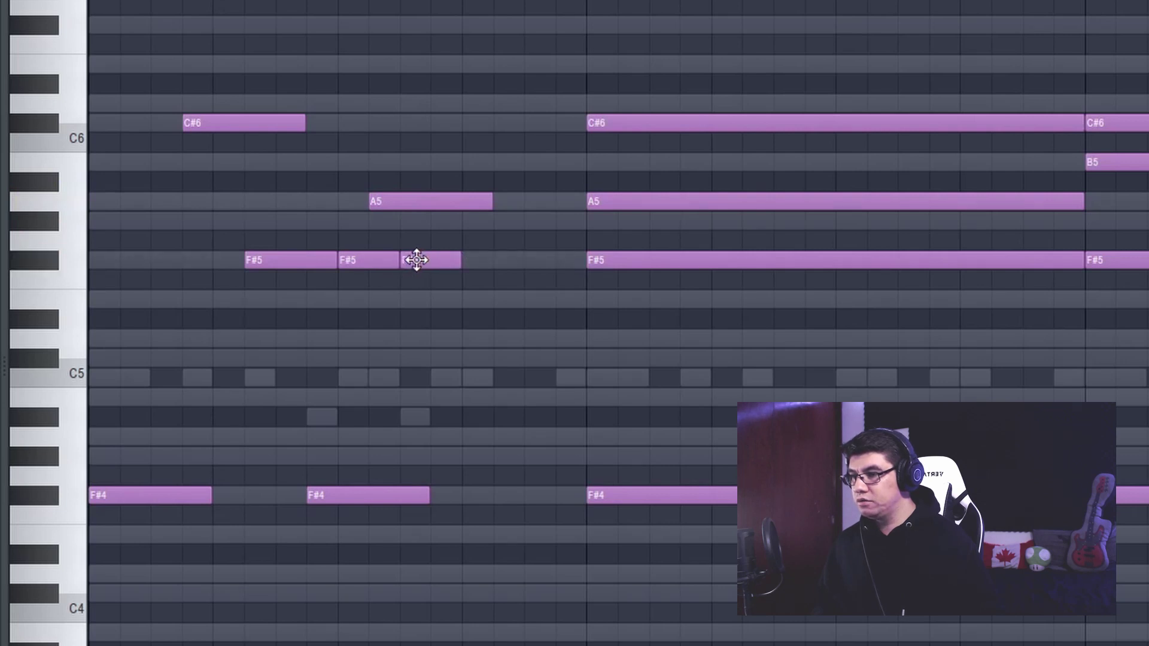
pyautogui.press('space')
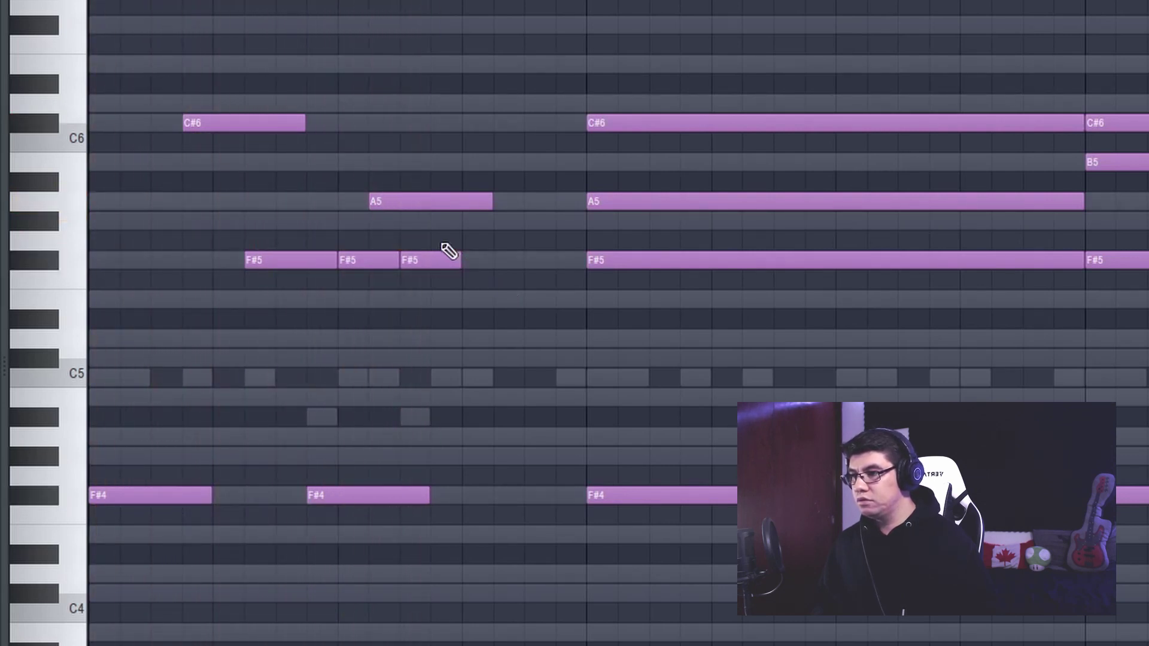
pyautogui.press('space')
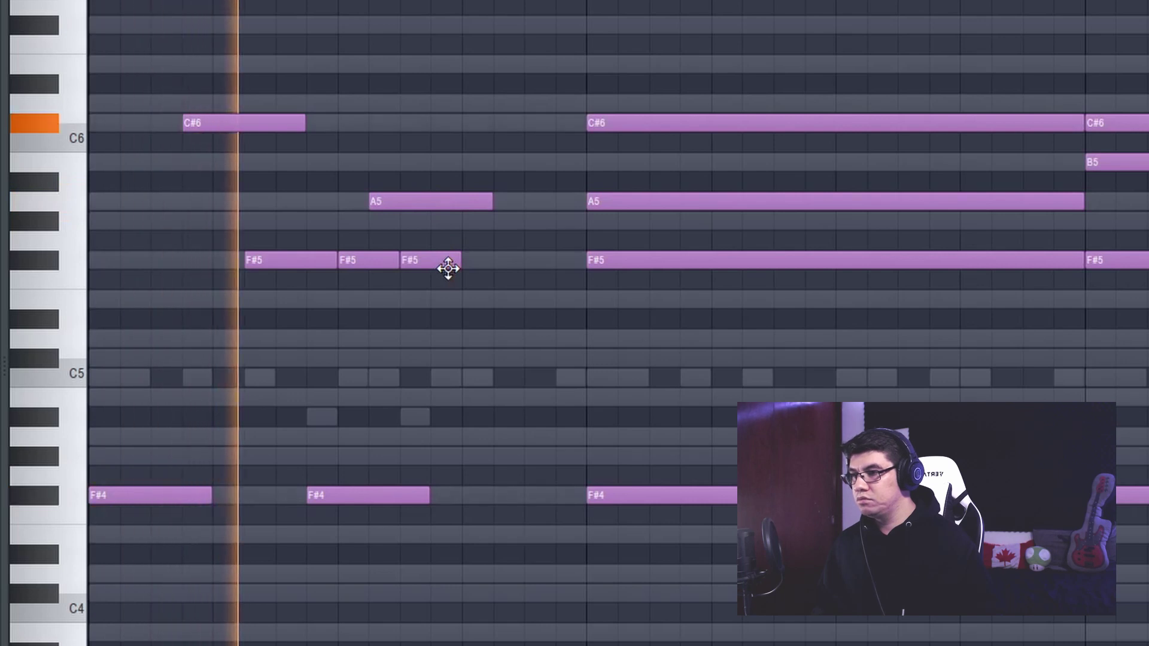
pyautogui.press('space')
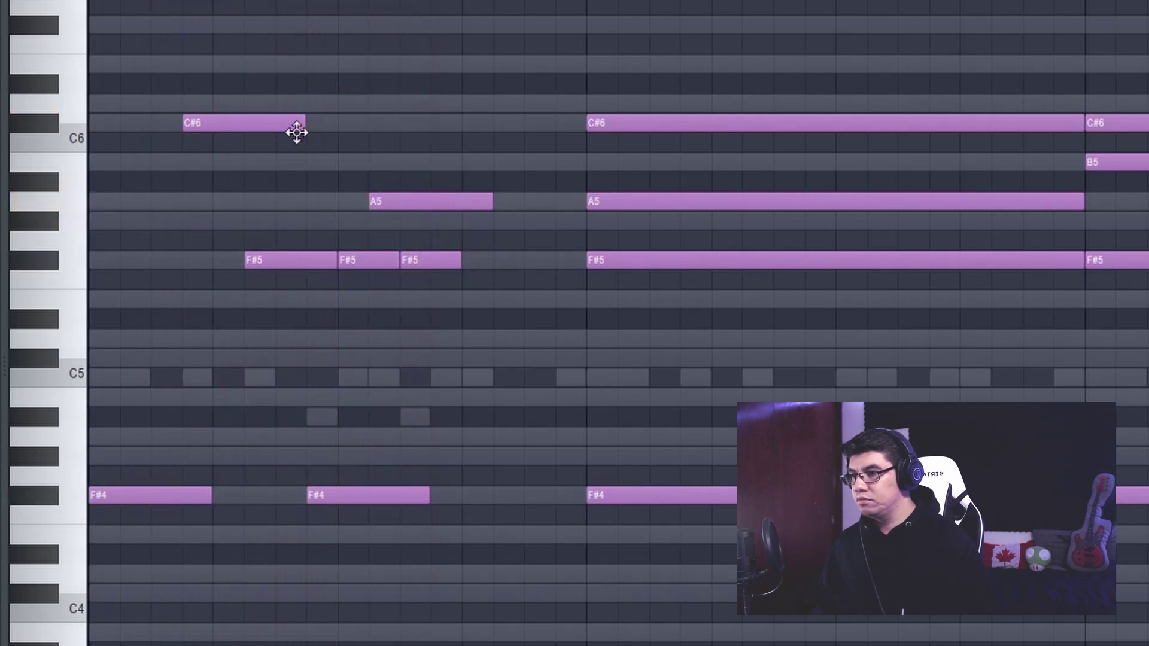
pyautogui.press('space')
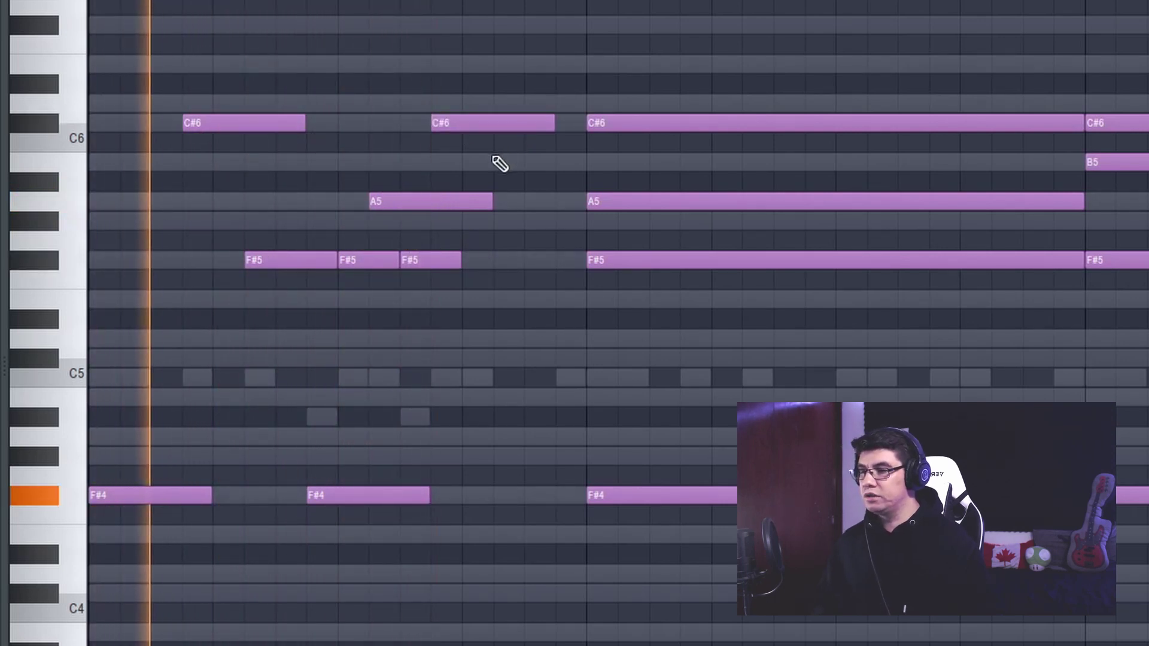
# Shorten the second C#6 of bar 1 to three sixteenths and play the pattern back
pyautogui.press('space')
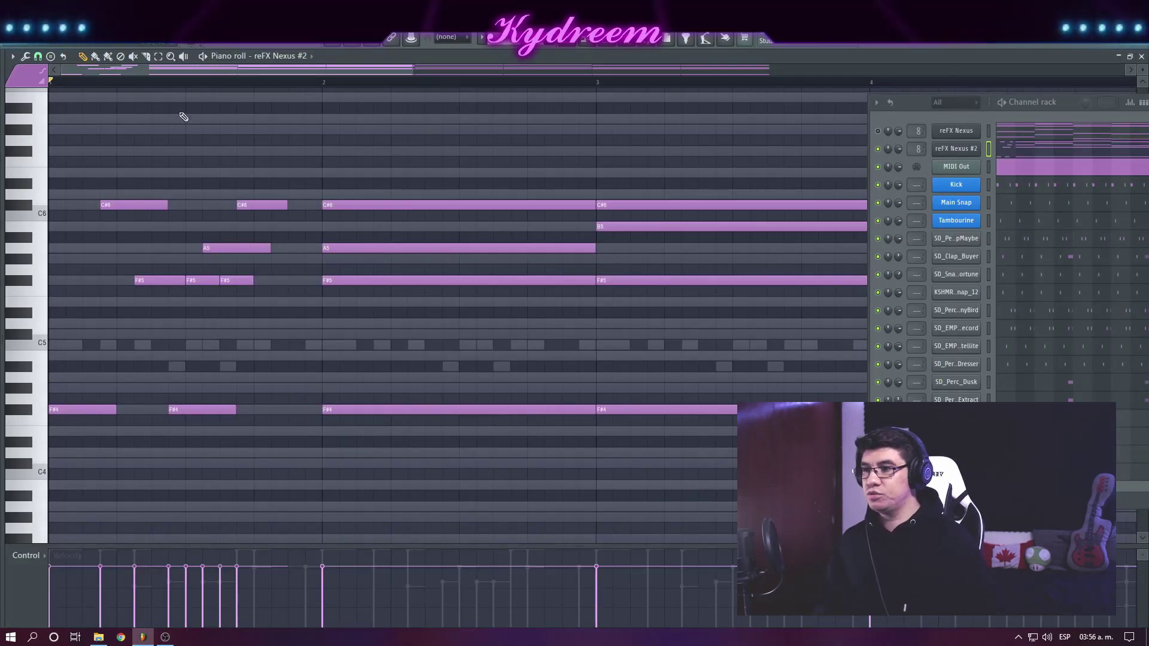
pyautogui.press('space')
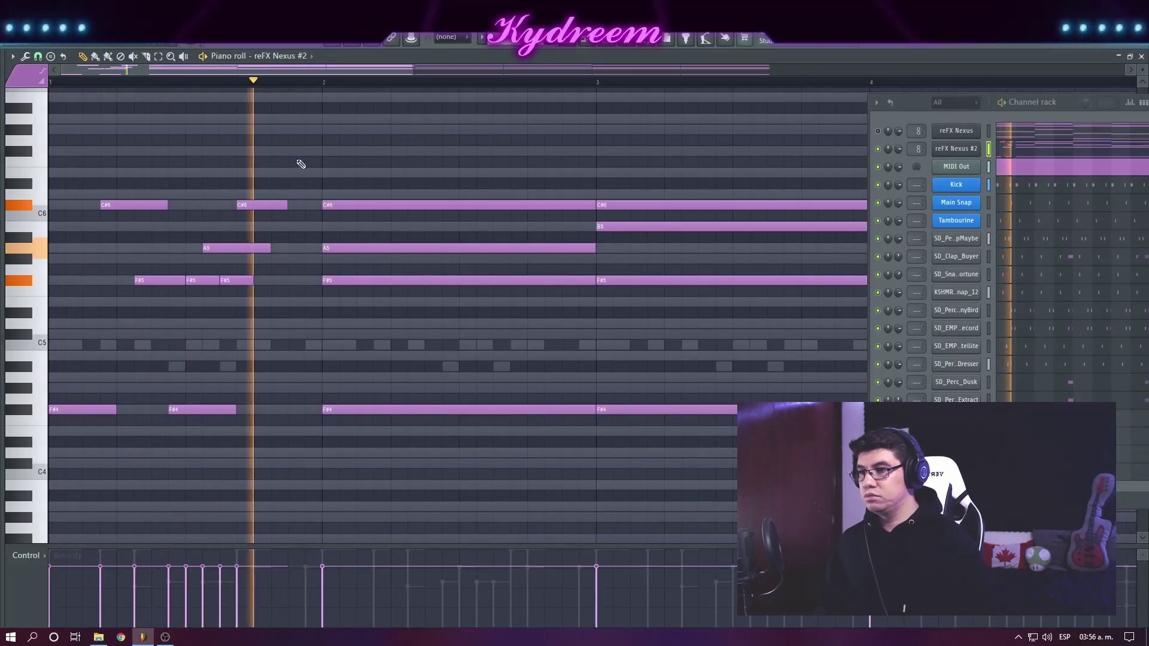
pyautogui.press('space')
# Replace the sustained chord in bar 2 with a copy of bar 1's arpeggio pattern
pyautogui.scroll(-4, 308, 89)
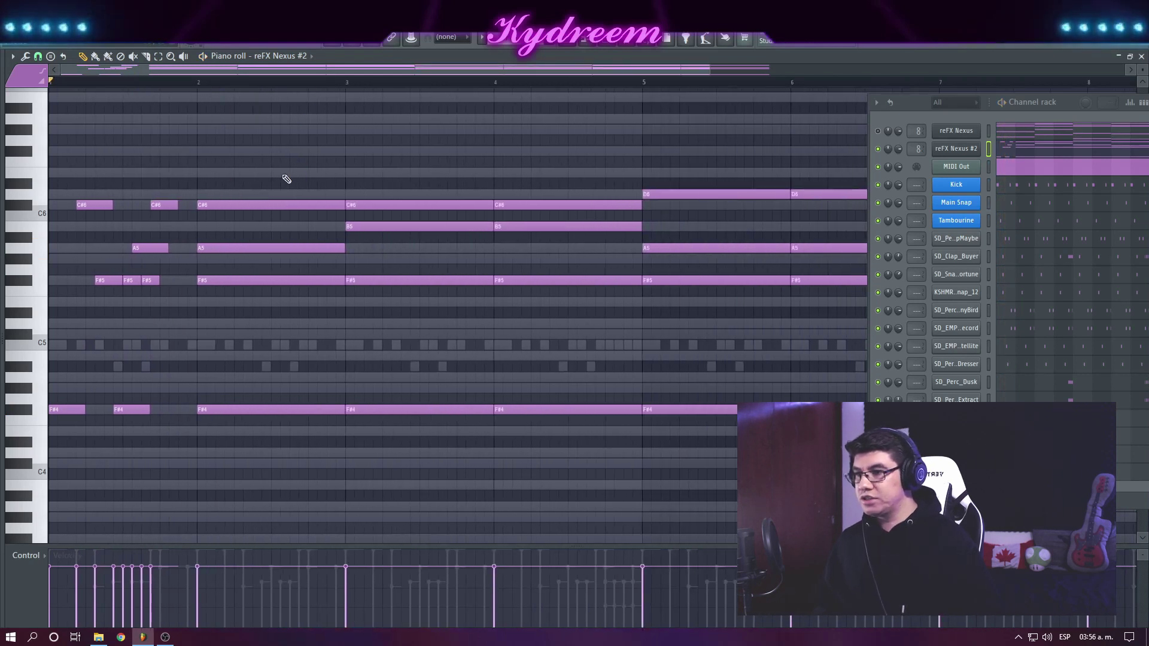
pyautogui.scroll(-4, 242, 428)
pyautogui.scroll(3, 242, 428)
pyautogui.moveTo(79, 117); pyautogui.dragTo(214, 419)
pyautogui.hotkey('ctrl', 'b')
pyautogui.moveTo(200, 376); pyautogui.dragTo(218, 378)
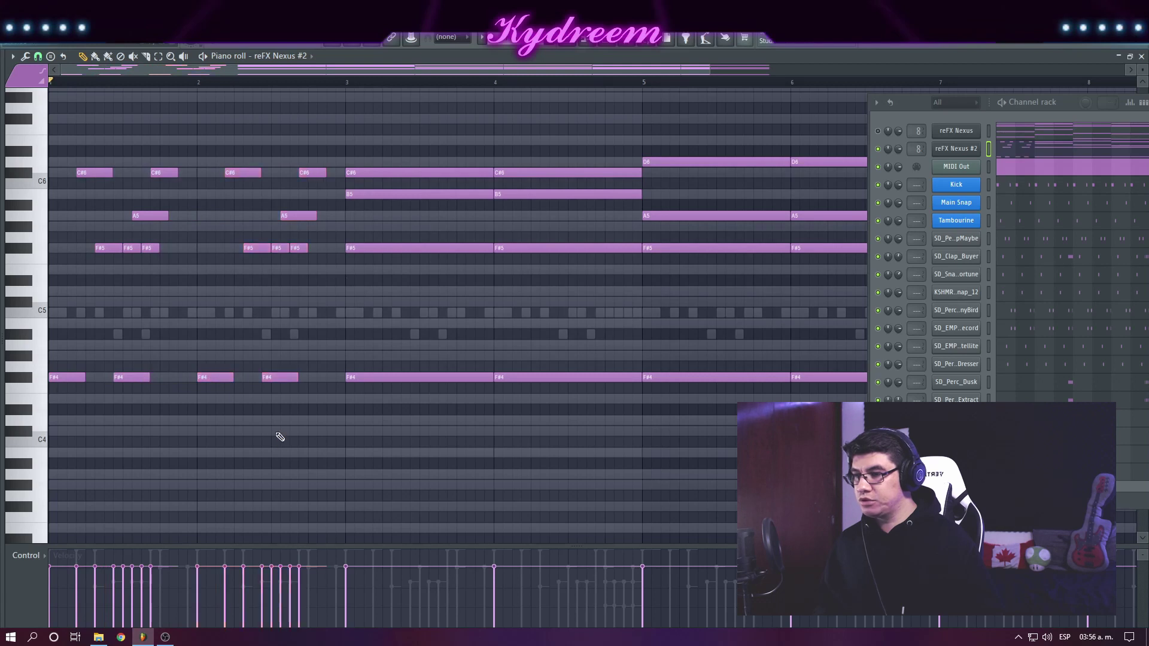
pyautogui.scroll(1, 419, 447)
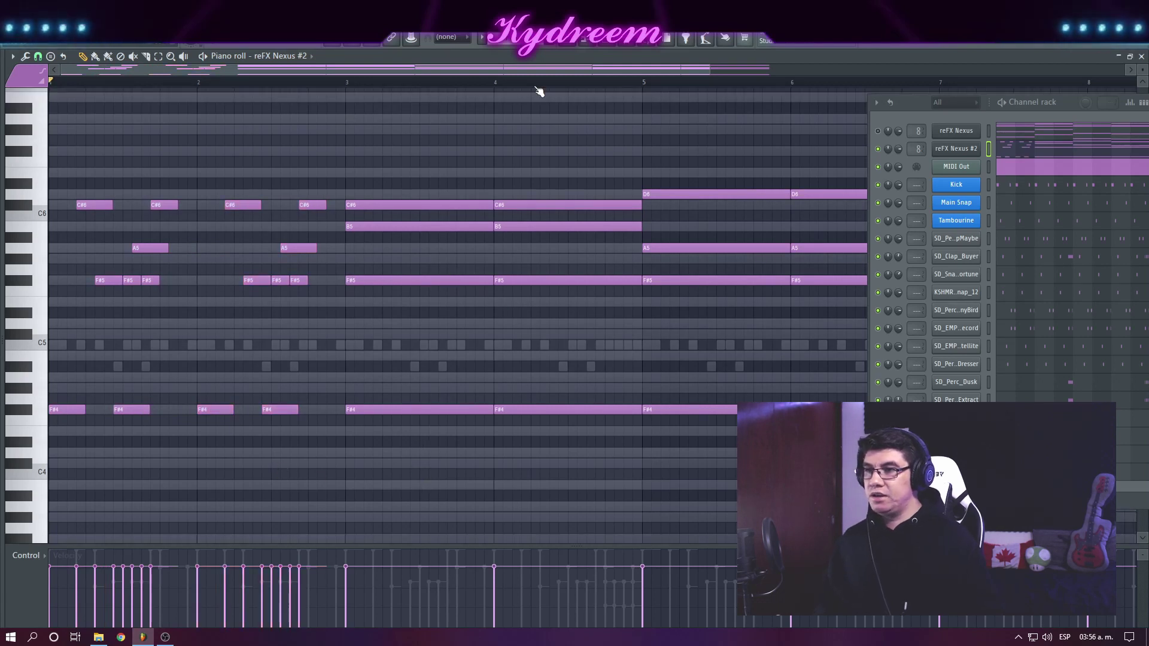
# Transpose the remaining sustained chords in bars 3 to 8 down two octaves
pyautogui.scroll(-3, 539, 90)
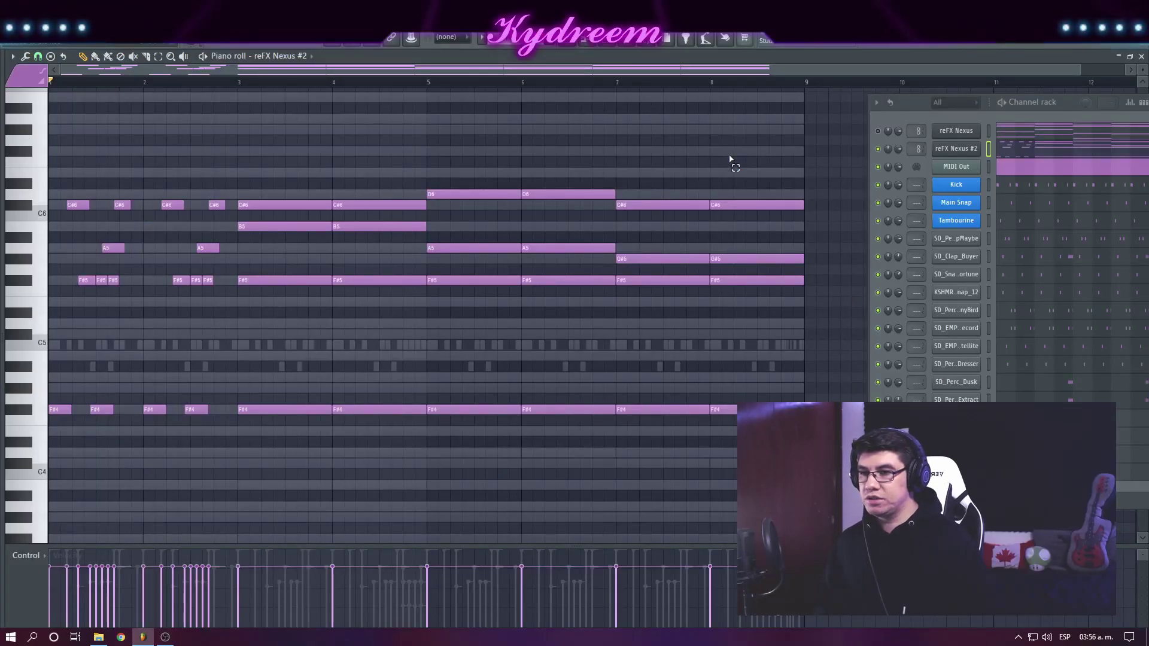
pyautogui.moveTo(731, 158); pyautogui.dragTo(239, 459)
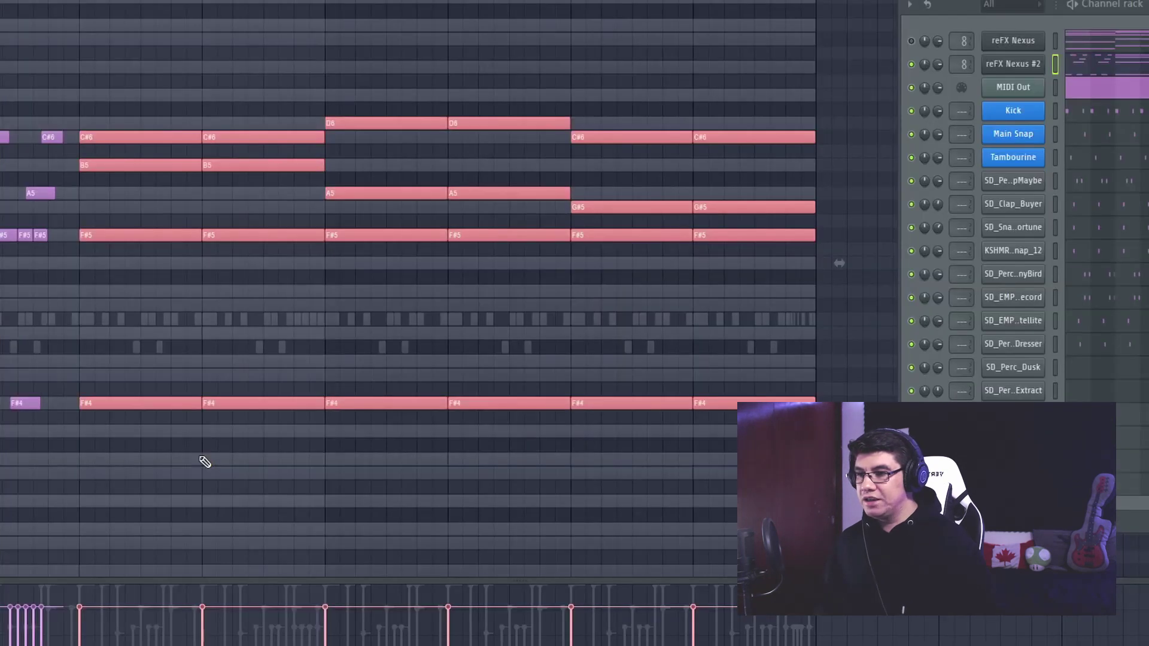
pyautogui.hotkey('ctrl', 'Down')
pyautogui.hotkey('ctrl', 'Down')
pyautogui.click(249, 328)
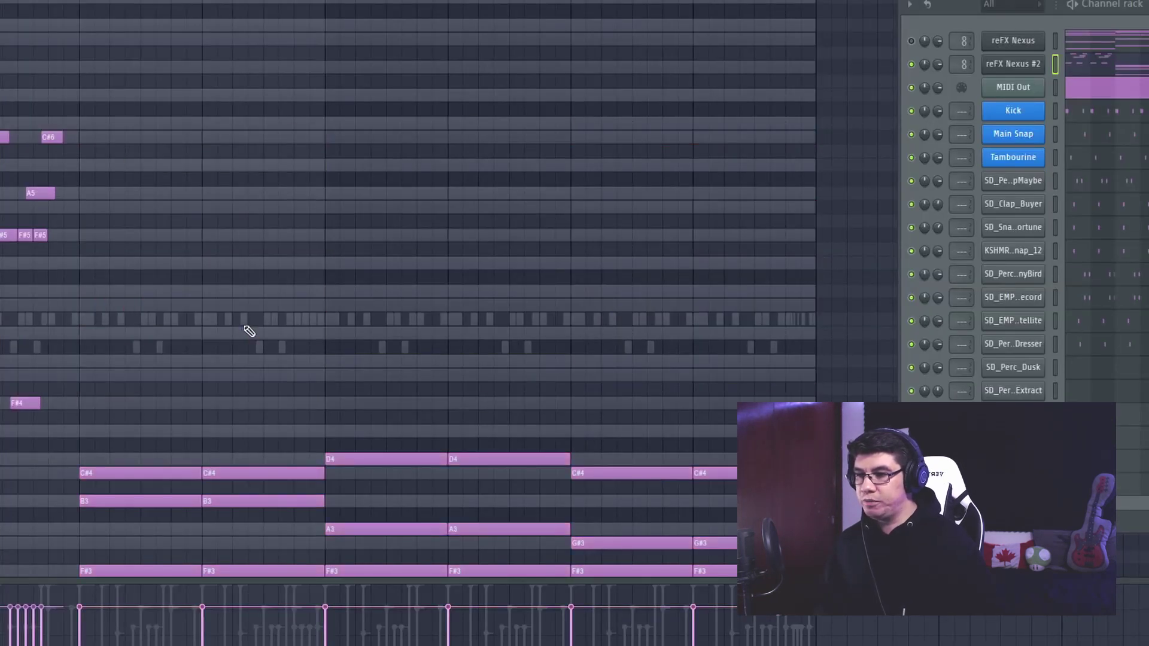
# Mute all the lowered chord notes in bars 3 to 8 so they serve only as a reference
pyautogui.scroll(-3, 249, 330)
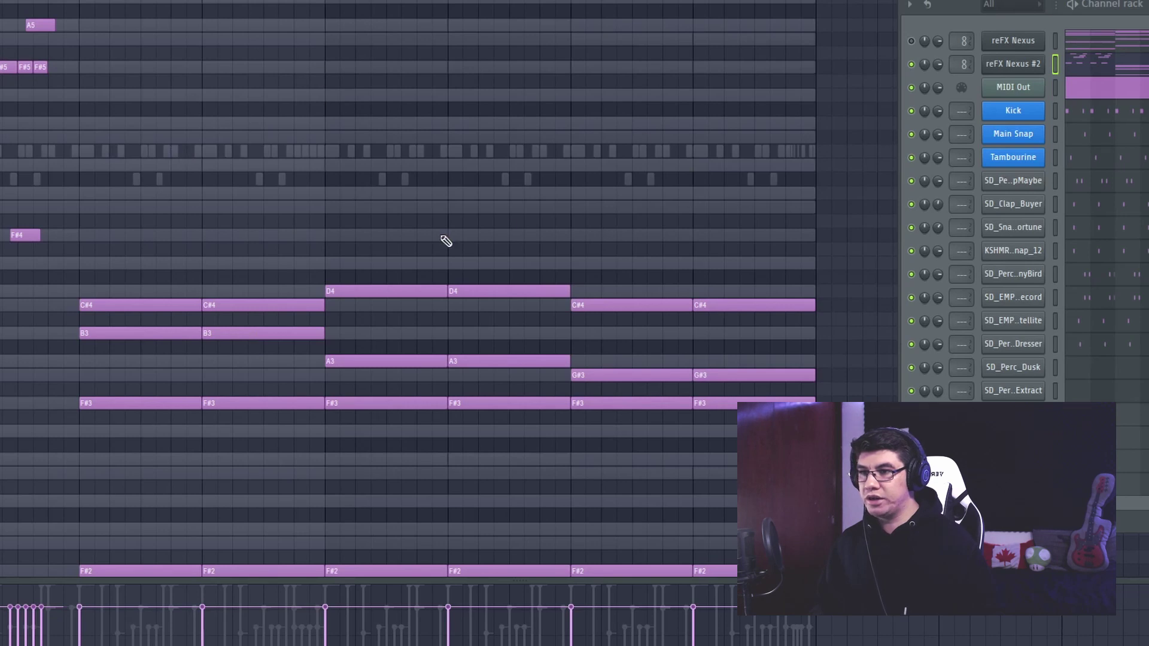
pyautogui.moveTo(152, 299); pyautogui.dragTo(190, 544)
pyautogui.moveTo(257, 194); pyautogui.dragTo(263, 632)
pyautogui.moveTo(384, 131); pyautogui.dragTo(392, 617)
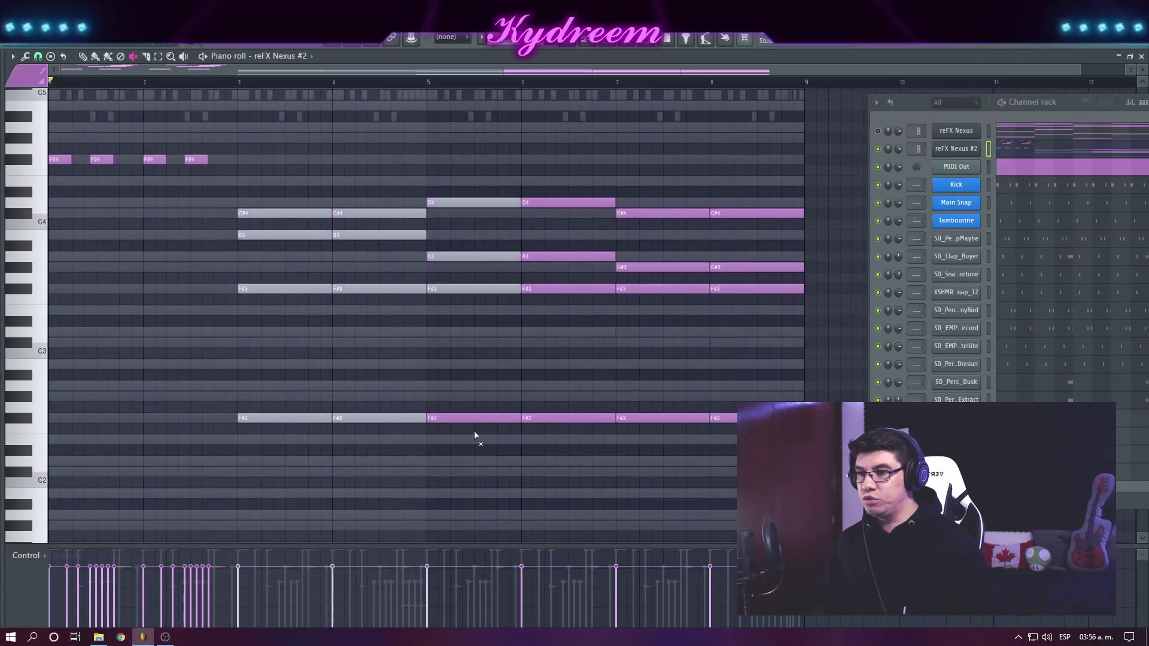
pyautogui.moveTo(574, 151)
pyautogui.mouseDown()
pyautogui.moveTo(672, 210)
pyautogui.moveTo(674, 444)
pyautogui.mouseUp()
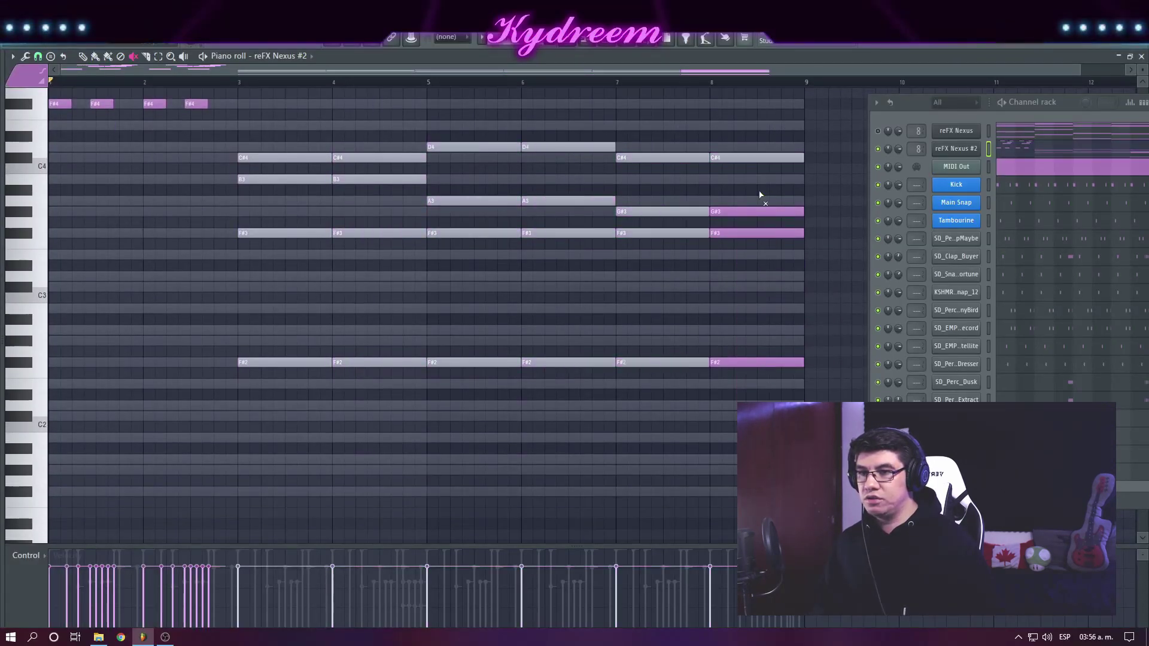
# Copy the arpeggio pattern into bar 3 and raise its first F#5 to B5
pyautogui.scroll(6, 319, 346)
pyautogui.moveTo(261, 109); pyautogui.dragTo(244, 367)
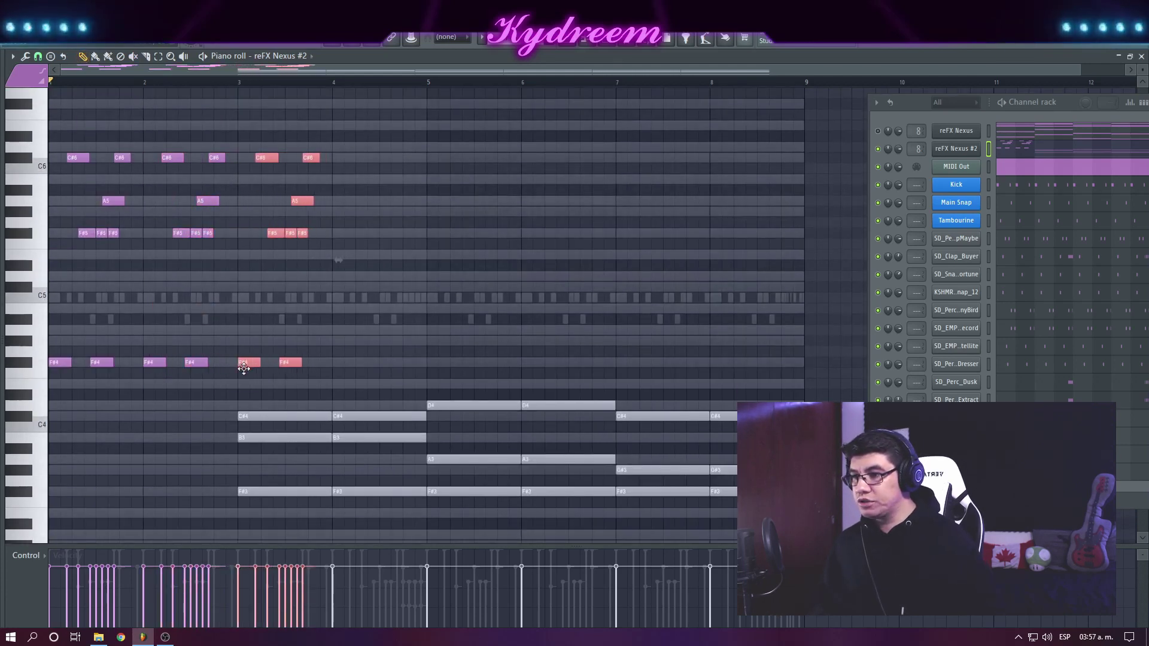
pyautogui.keyDown('ctrl'); pyautogui.click(327, 335); pyautogui.keyUp('ctrl')
pyautogui.scroll(3, 261, 93)
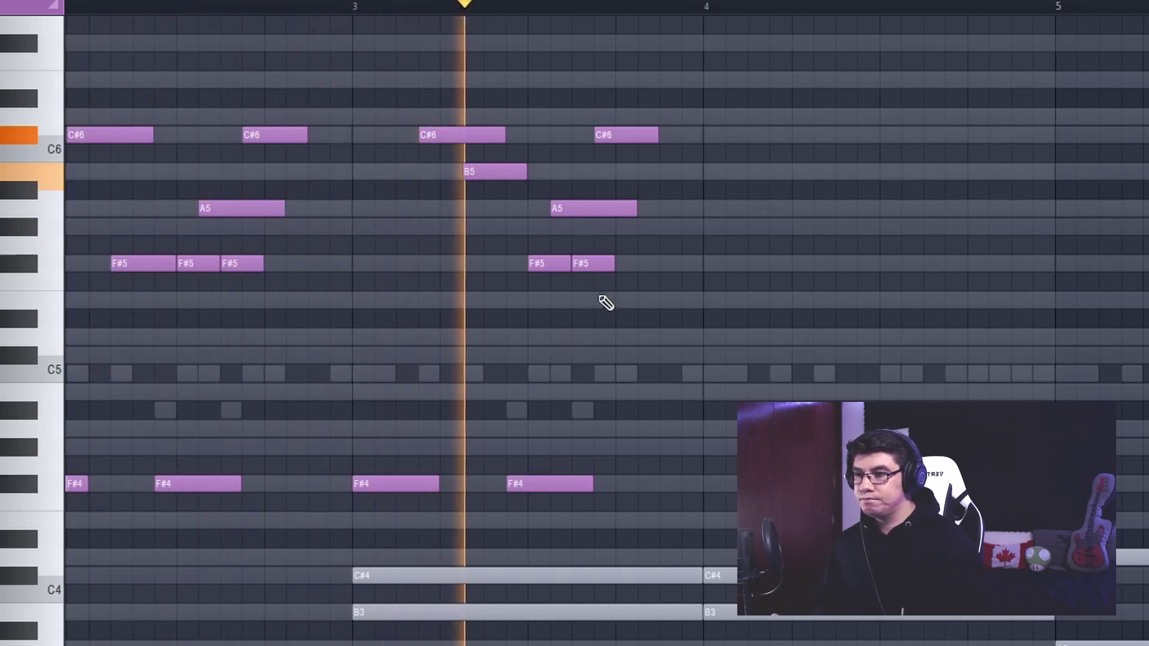
# Lower the last C#6 of bar 3 to B5 and play back the bar from late in bar 2
pyautogui.press('space')
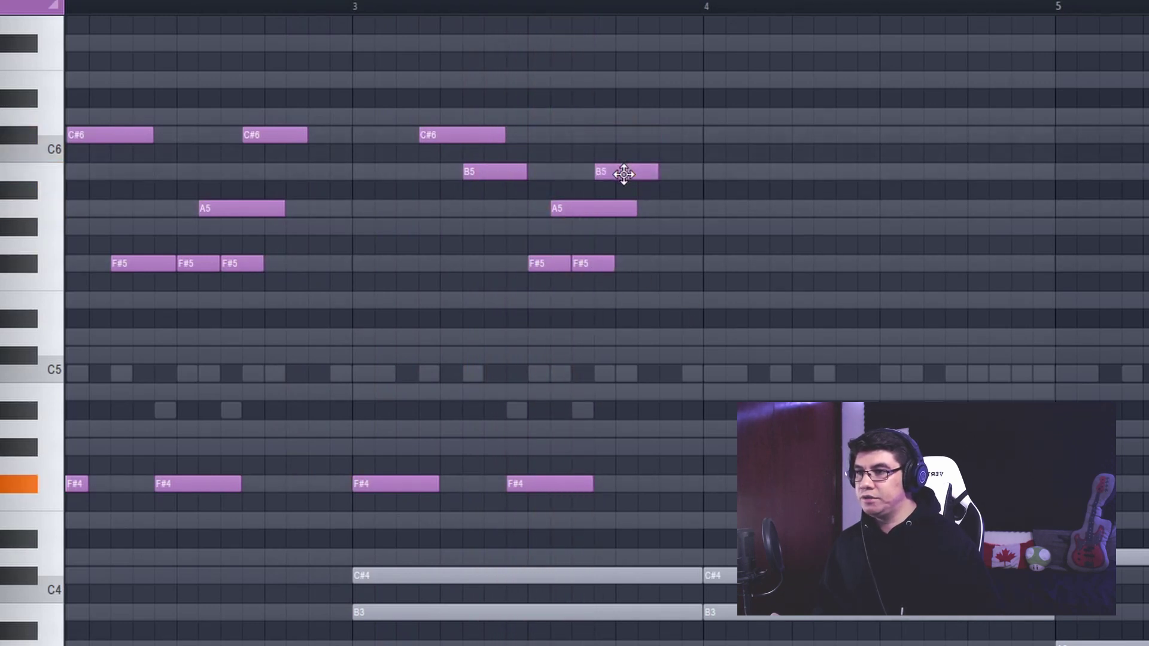
pyautogui.click(222, 4)
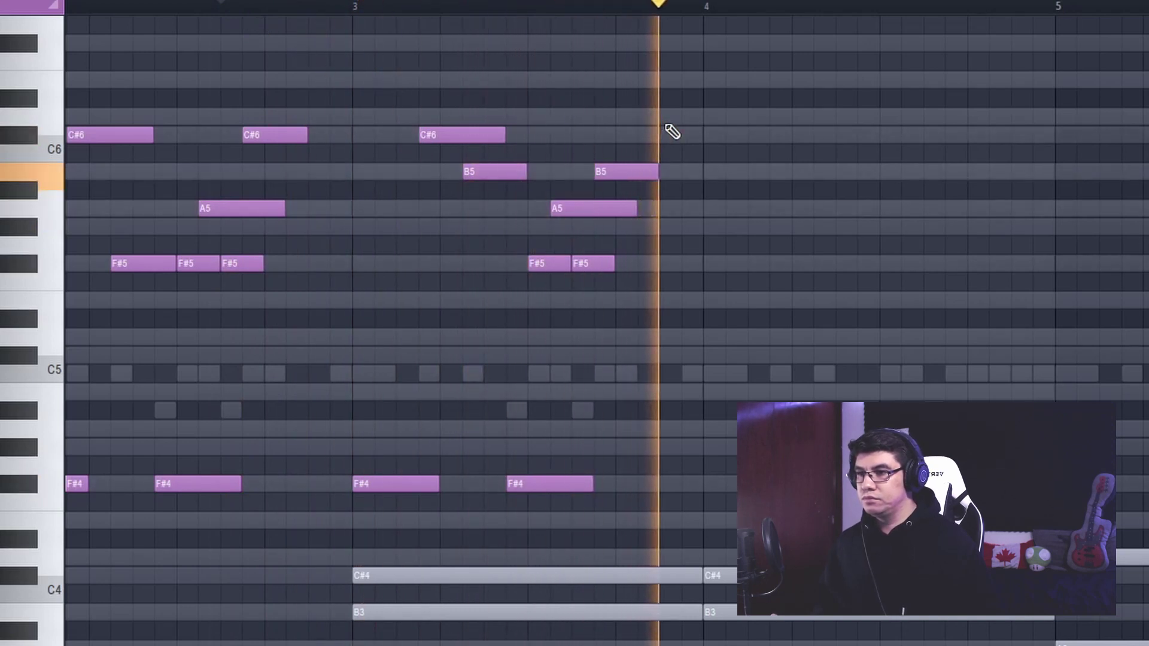
pyautogui.press('space')
# Copy the bar 3 arpeggio pattern into bar 4 and start playback
pyautogui.moveTo(679, 72); pyautogui.dragTo(431, 488)
pyautogui.hotkey('ctrl', 'b')
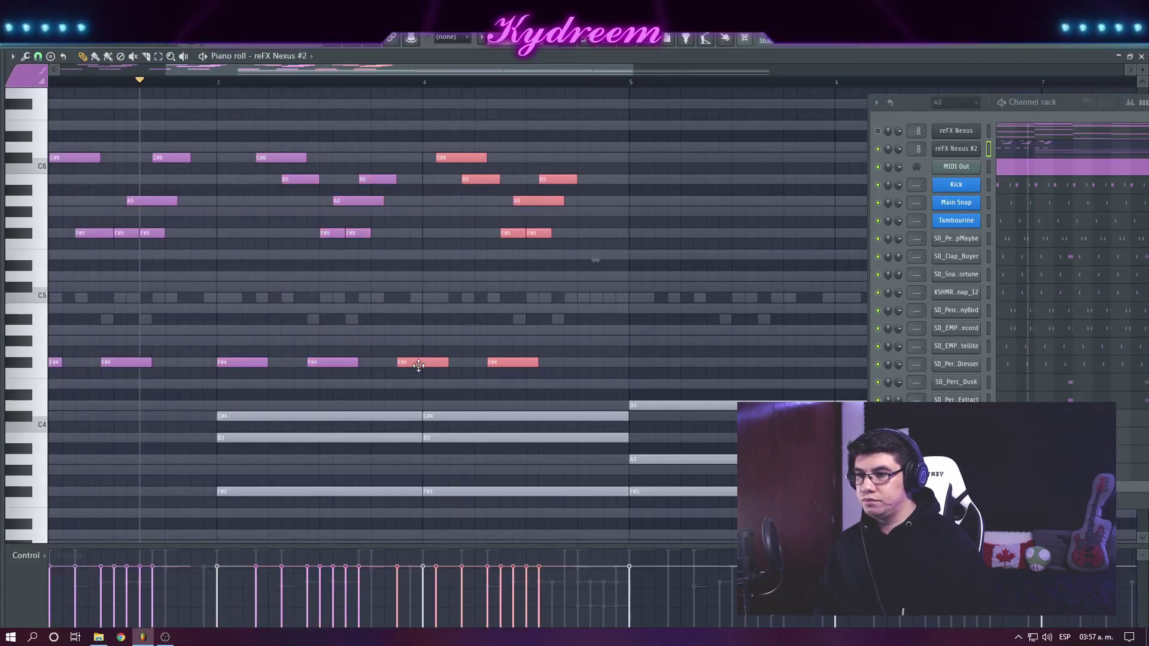
pyautogui.press('space')
# Copy the bar 4 pattern into bar 5, raise its C#6 to D6 and audition it
pyautogui.moveTo(328, 68); pyautogui.dragTo(432, 80)
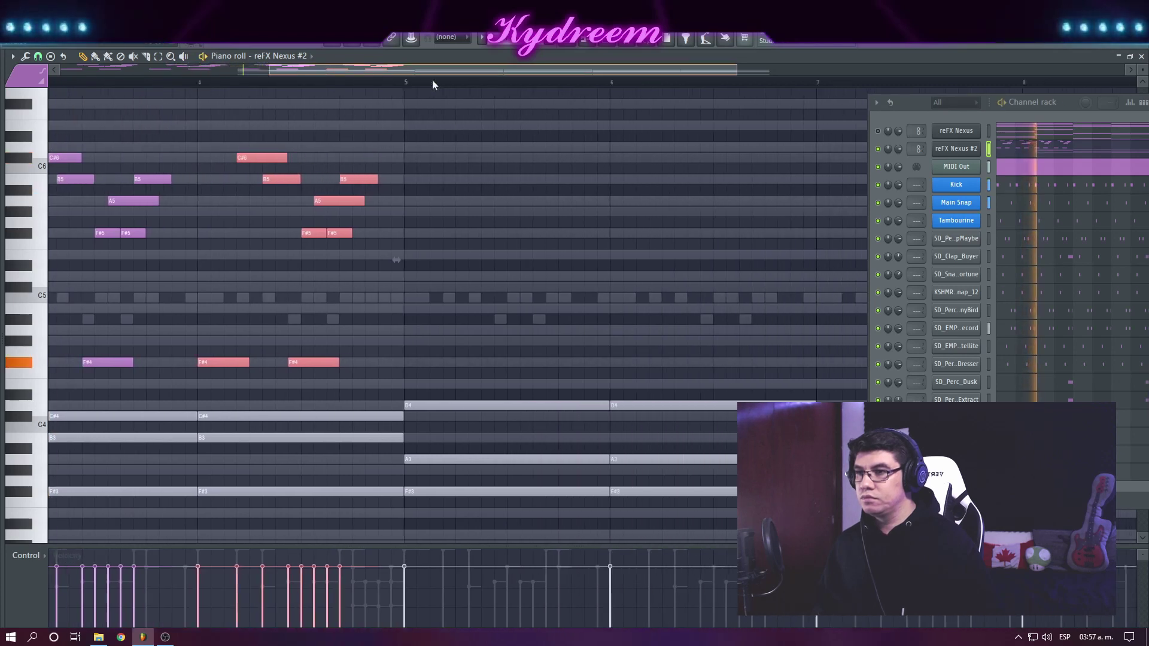
pyautogui.moveTo(248, 160); pyautogui.dragTo(457, 160)
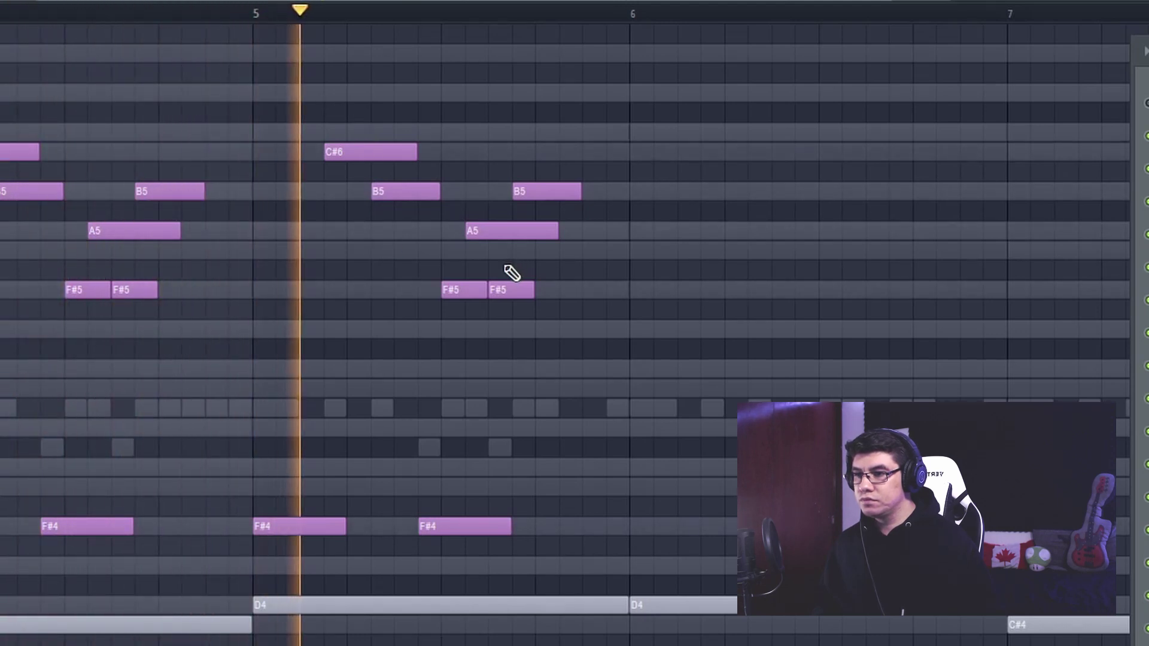
pyautogui.press('space')
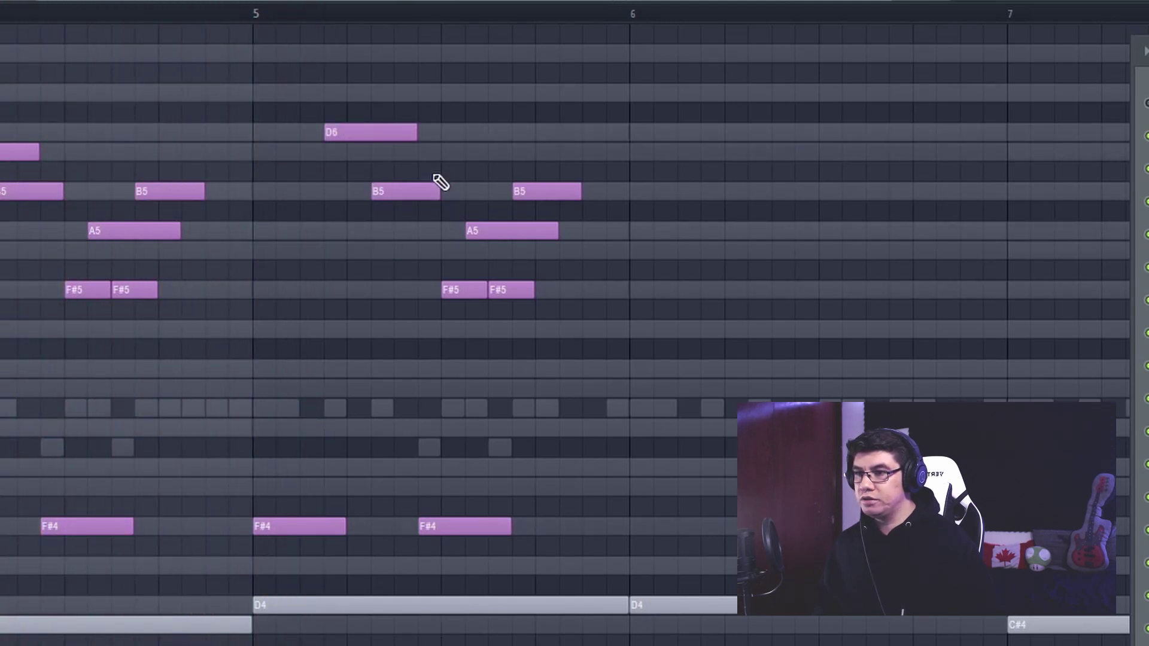
pyautogui.press('space')
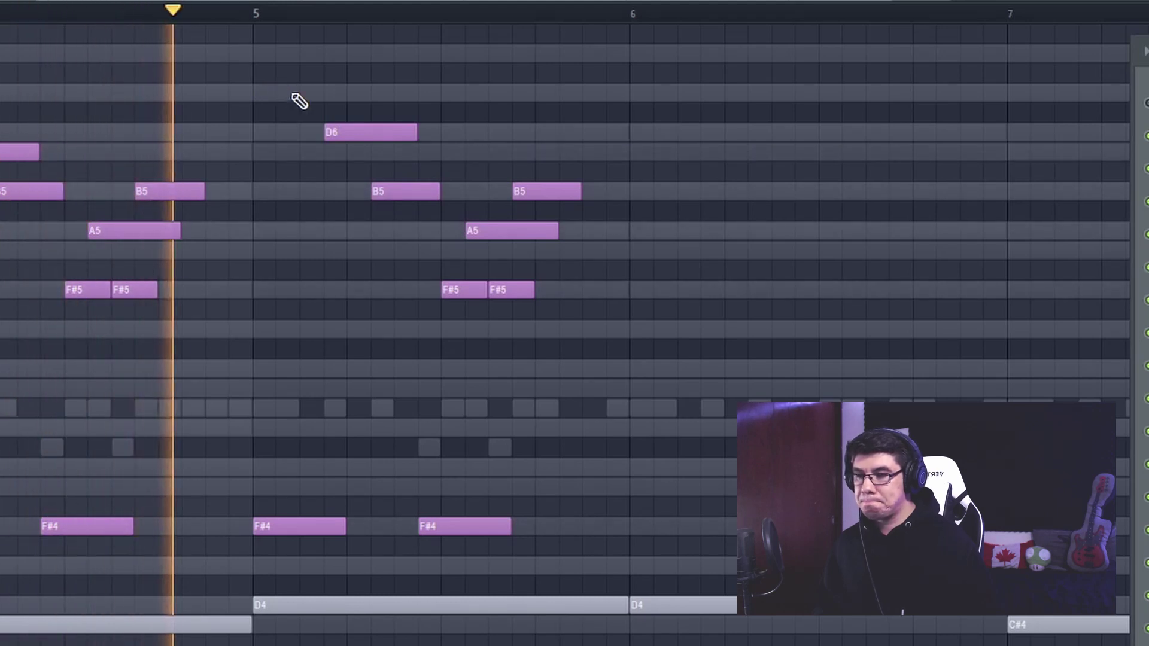
# In bar 5, lower the first B5 to A5 and raise the last B5 to D6, auditioning the changes
pyautogui.press('space')
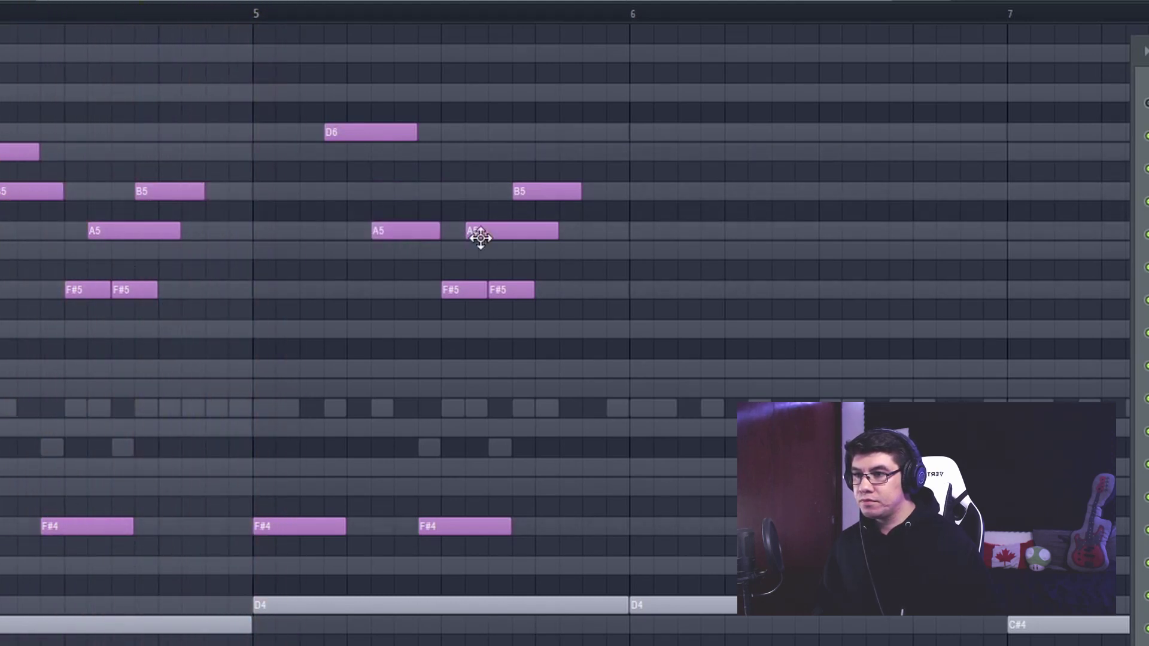
pyautogui.press('space')
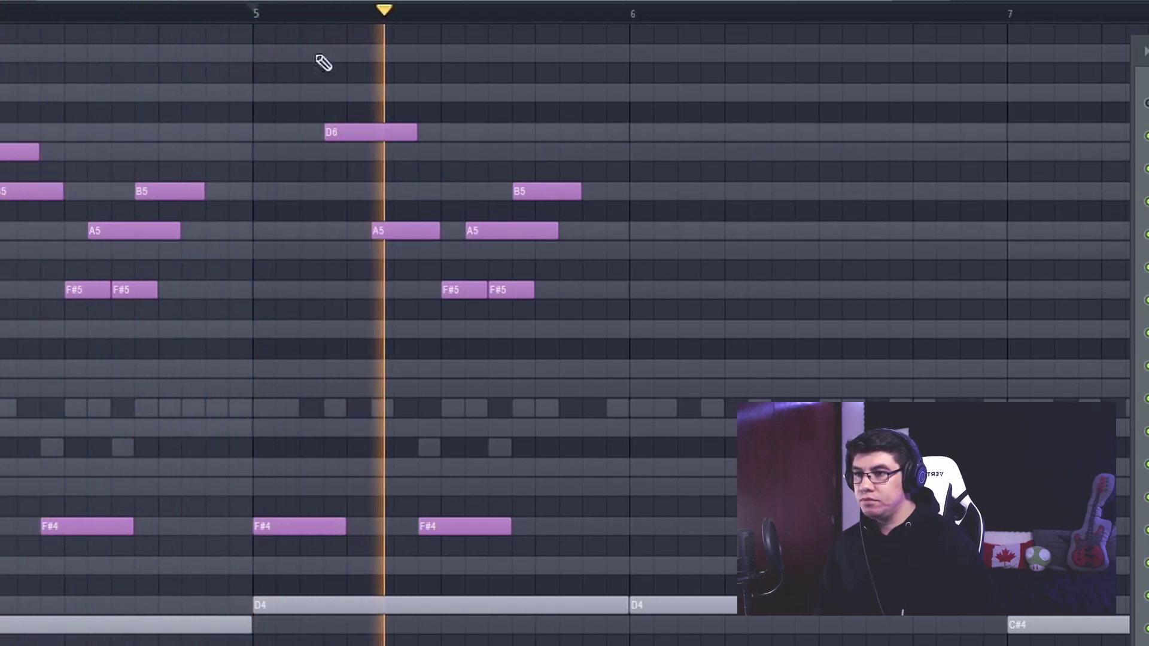
pyautogui.moveTo(541, 192); pyautogui.dragTo(542, 133)
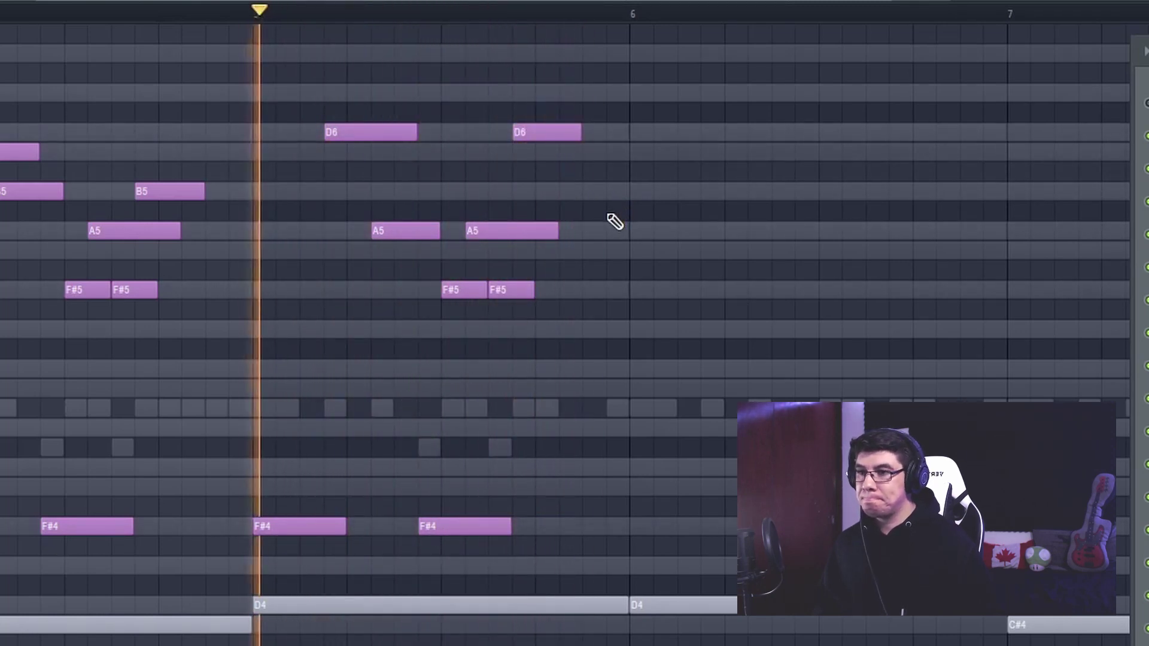
pyautogui.press('space')
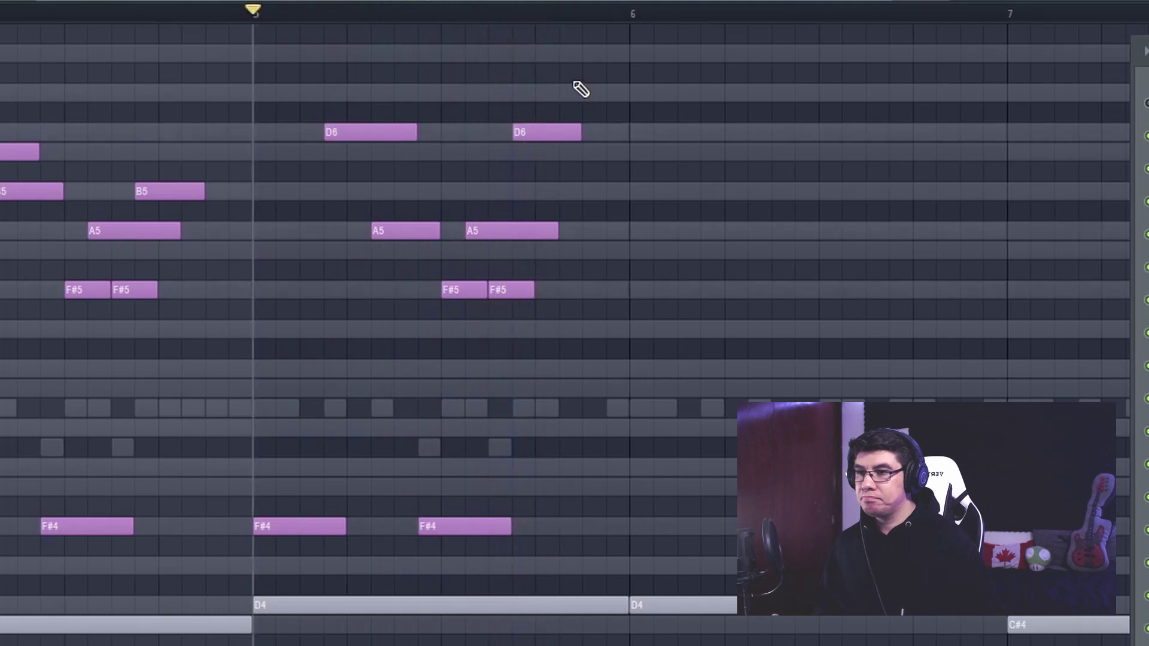
# Copy the bar 5 arpeggio pattern into bars 6 and 7 and play it back
pyautogui.moveTo(571, 64); pyautogui.dragTo(310, 532)
pyautogui.hotkey('ctrl', 'b')
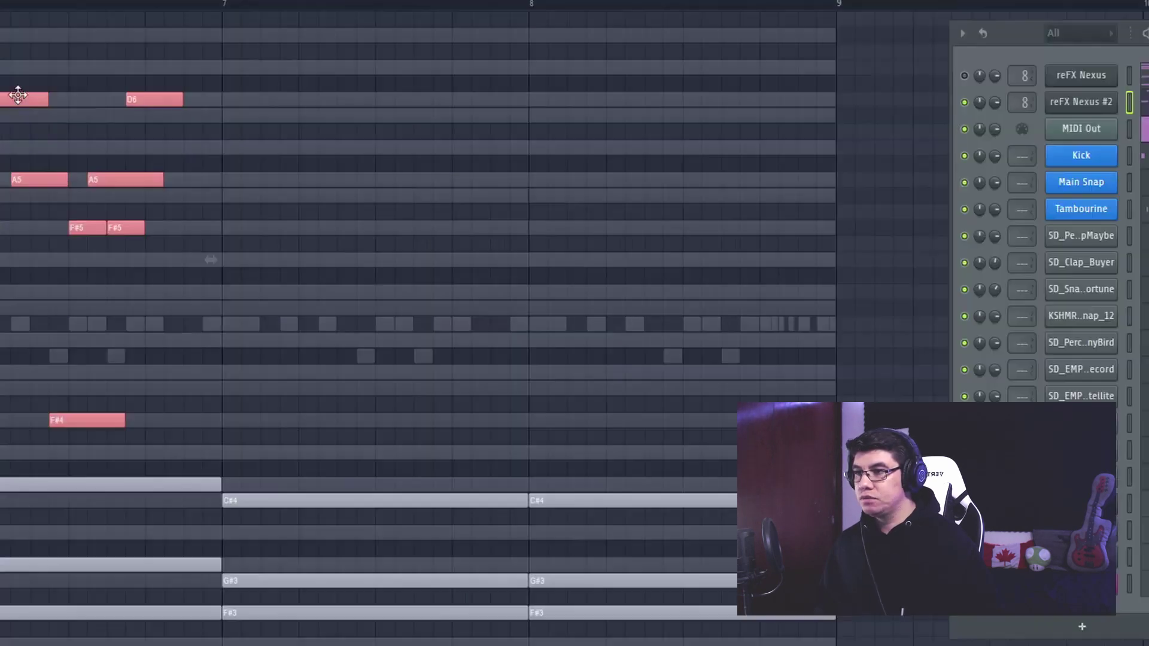
pyautogui.moveTo(664, 147); pyautogui.dragTo(887, 147)
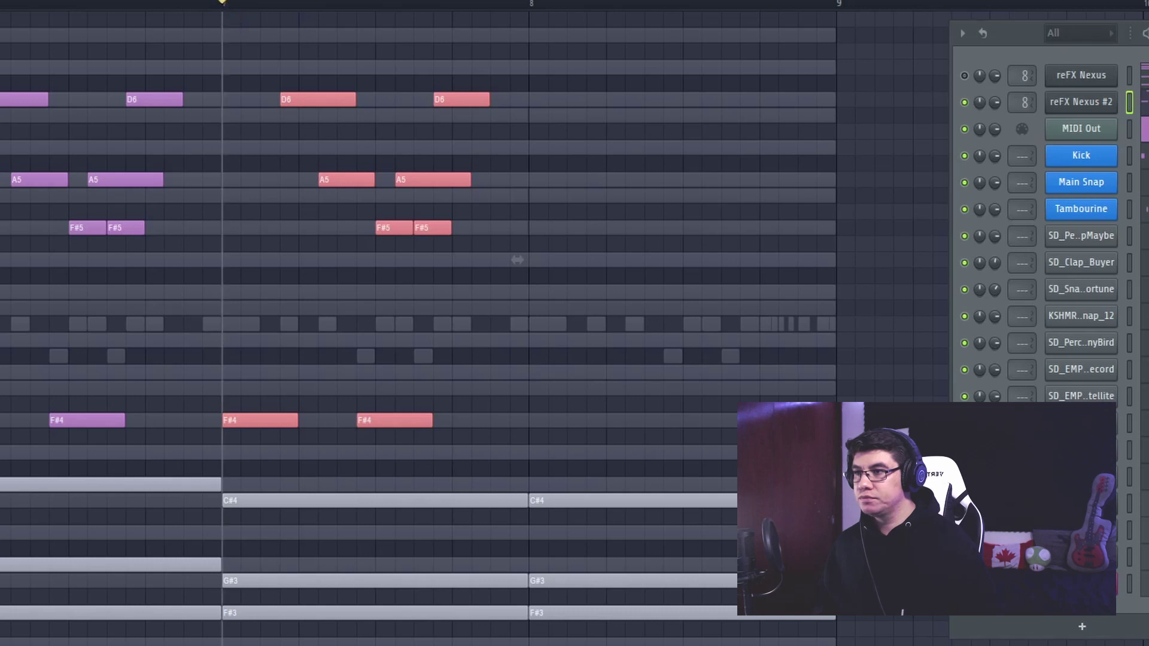
pyautogui.press('space')
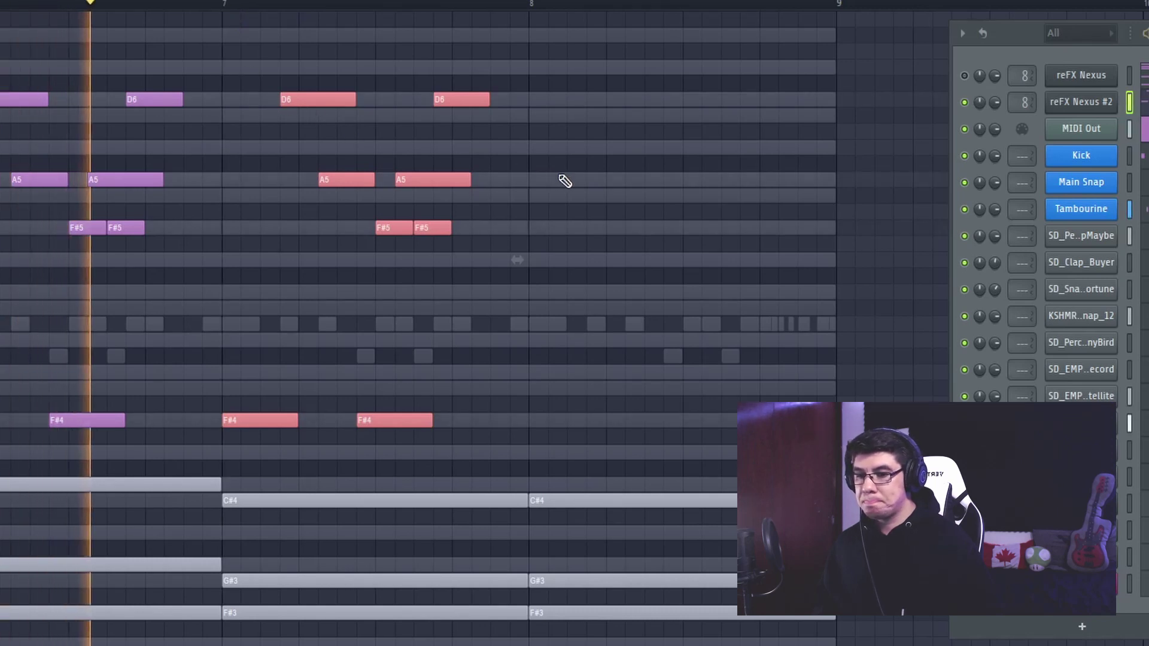
# In bar 7, lower both D6 notes to C#6 and both A5 notes to G#5, auditioning the changes
pyautogui.hotkey('ctrl', 'd')
pyautogui.press('space')
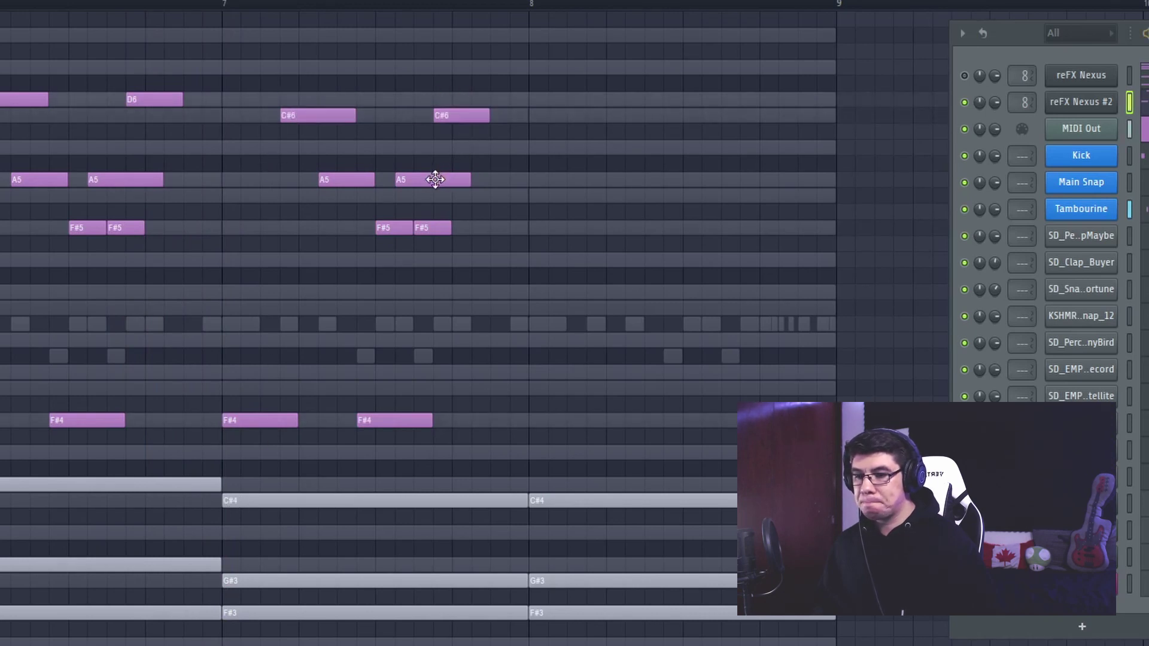
pyautogui.press('space')
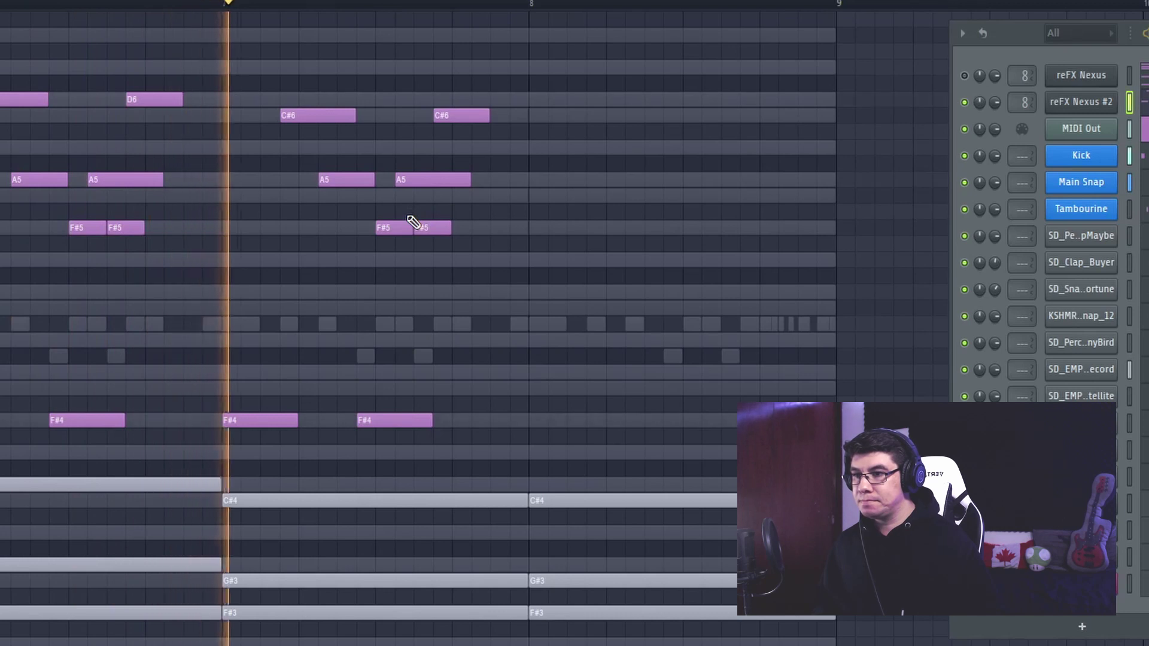
pyautogui.press('space')
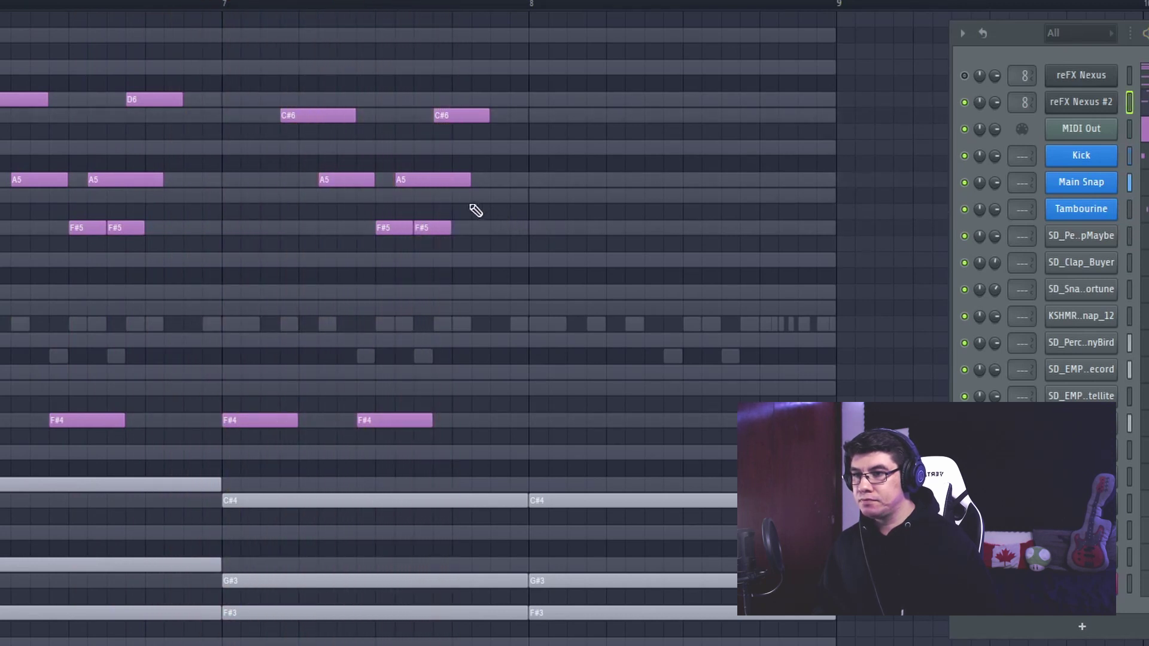
pyautogui.keyDown('ctrl'); pyautogui.moveTo(431, 170); pyautogui.dragTo(343, 187); pyautogui.keyUp('ctrl')
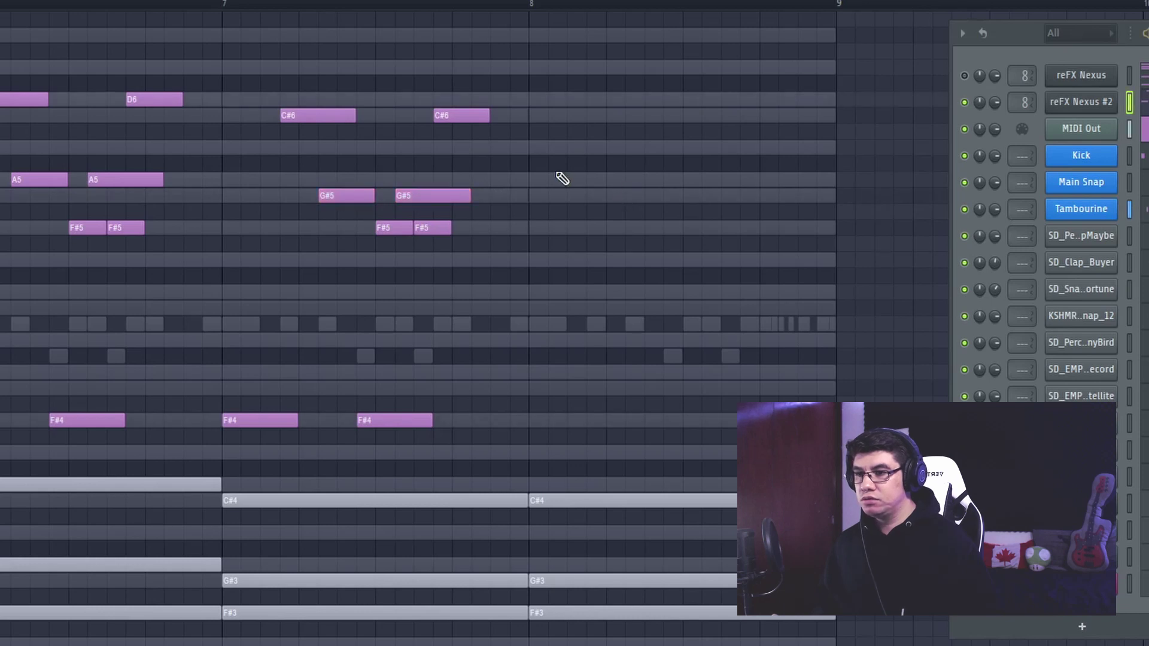
pyautogui.press('space')
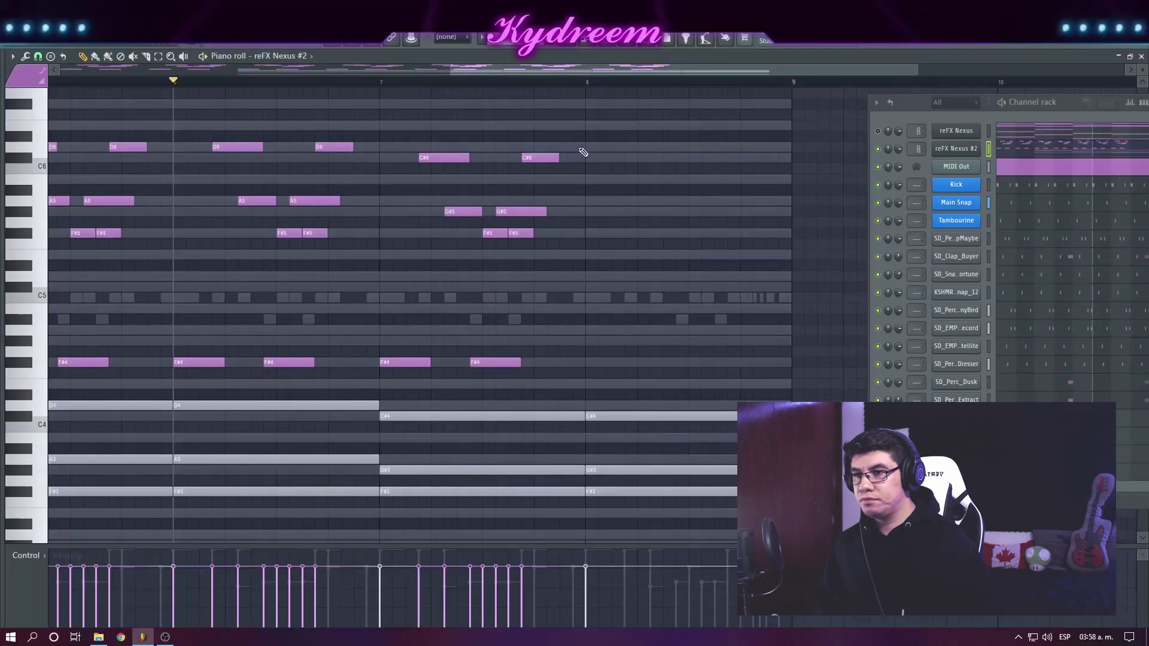
# Copy the bar 7 arpeggio pattern into bar 8 and play the whole sequence
pyautogui.keyDown('ctrl'); pyautogui.moveTo(583, 152); pyautogui.dragTo(419, 365); pyautogui.keyUp('ctrl')
pyautogui.hotkey('ctrl', 'b')
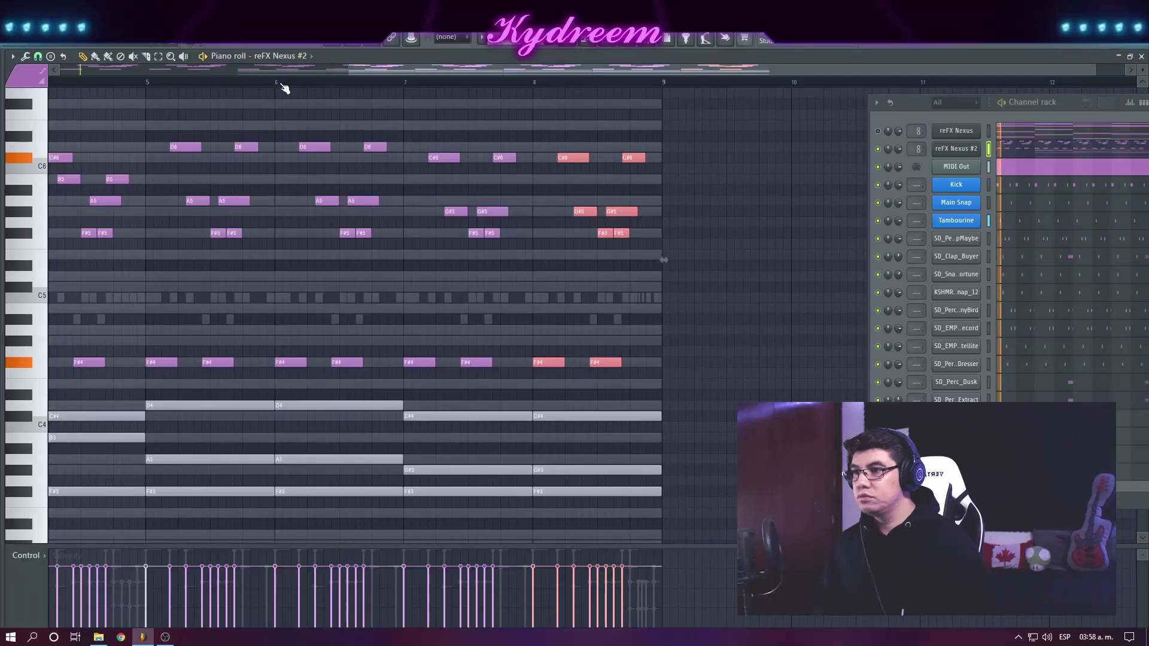
pyautogui.press('space')
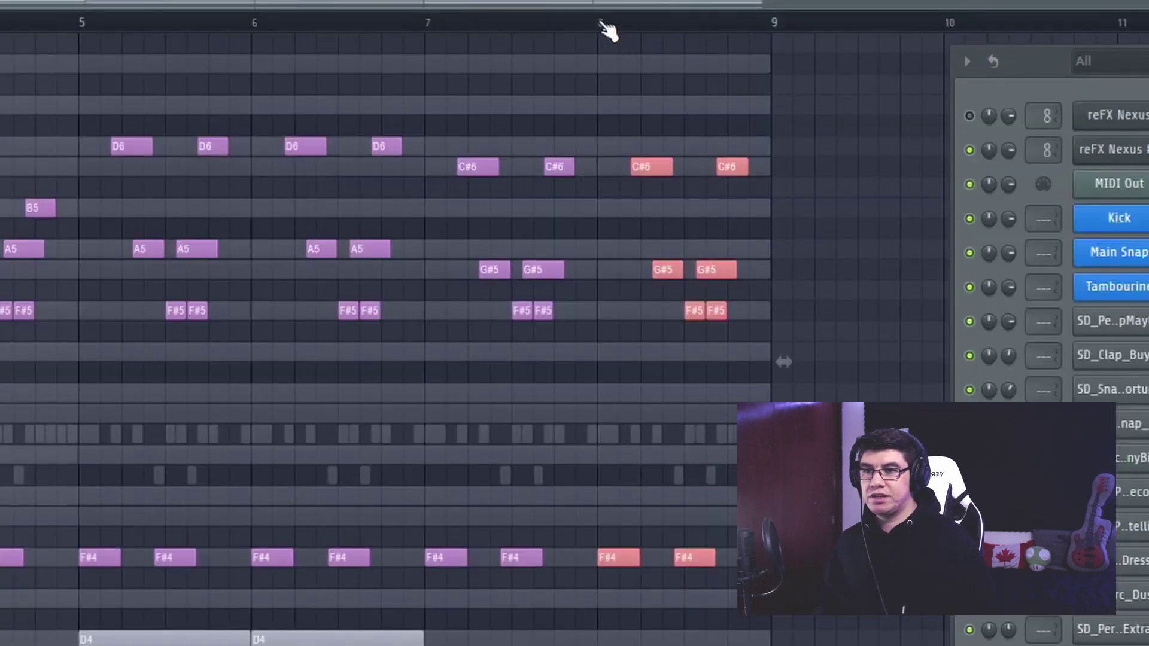
# Rework the end of bar 8 into a run of G#5, A5, B5, A5, G#5, F#5 and a short closing C#5
pyautogui.click(600, 23)
pyautogui.scroll(4, 600, 21)
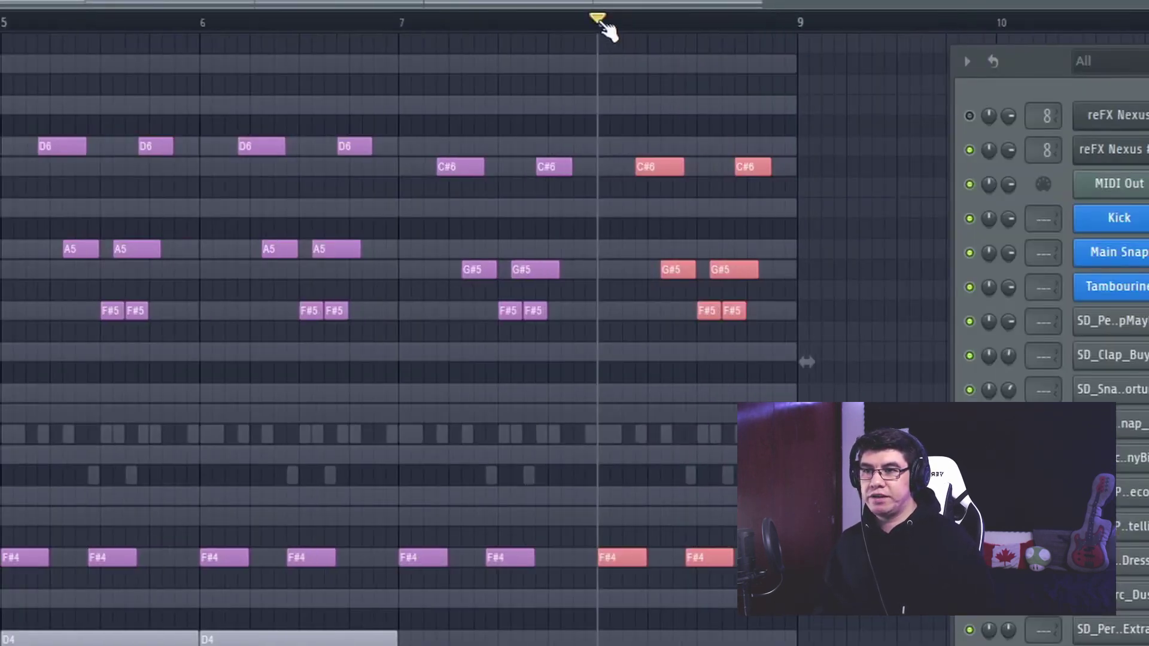
pyautogui.moveTo(602, 4); pyautogui.dragTo(769, 4)
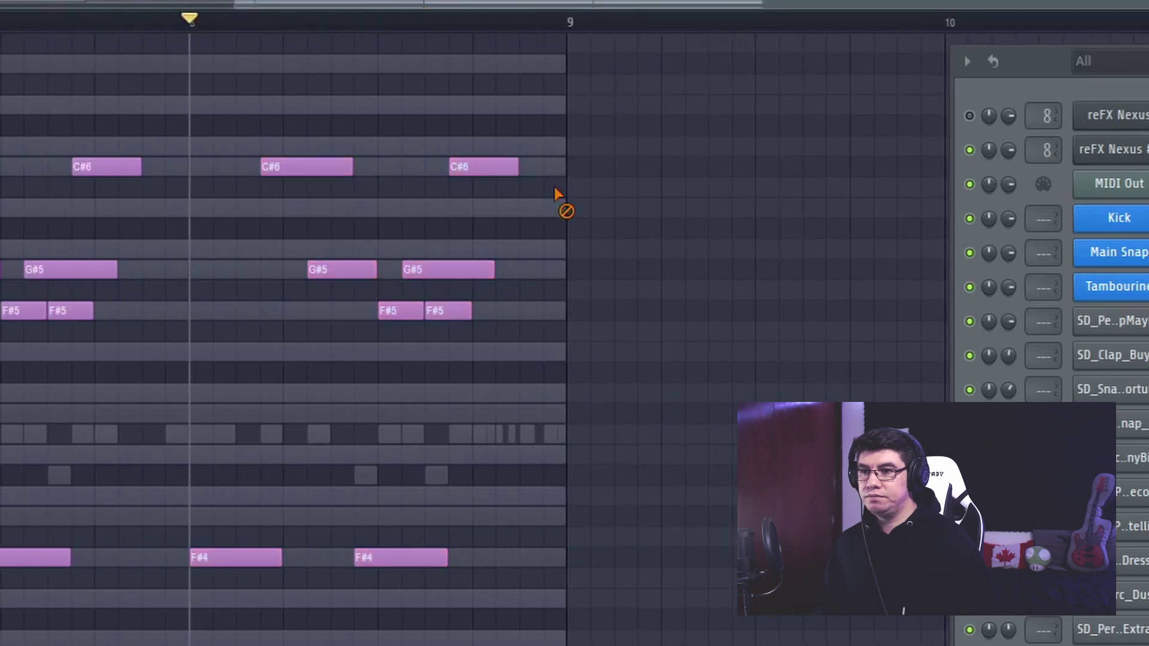
pyautogui.press('space')
pyautogui.press('space')
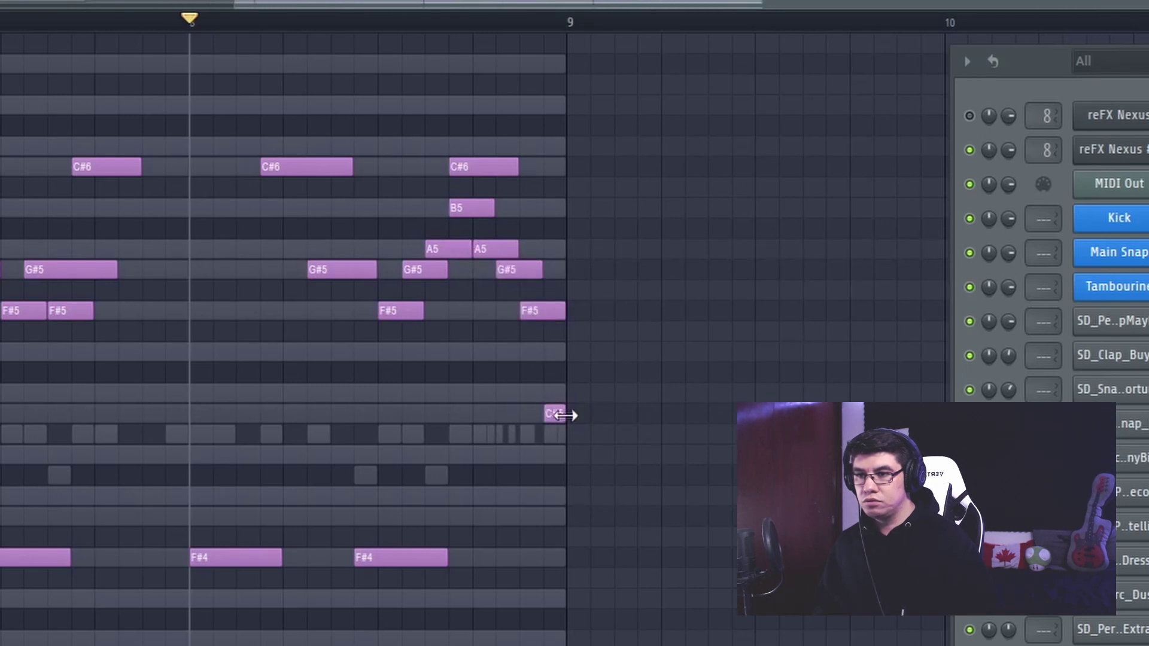
# Audition the bar 8 run, delete the C#6 overlapping its B5, and play the ending again
pyautogui.press('space')
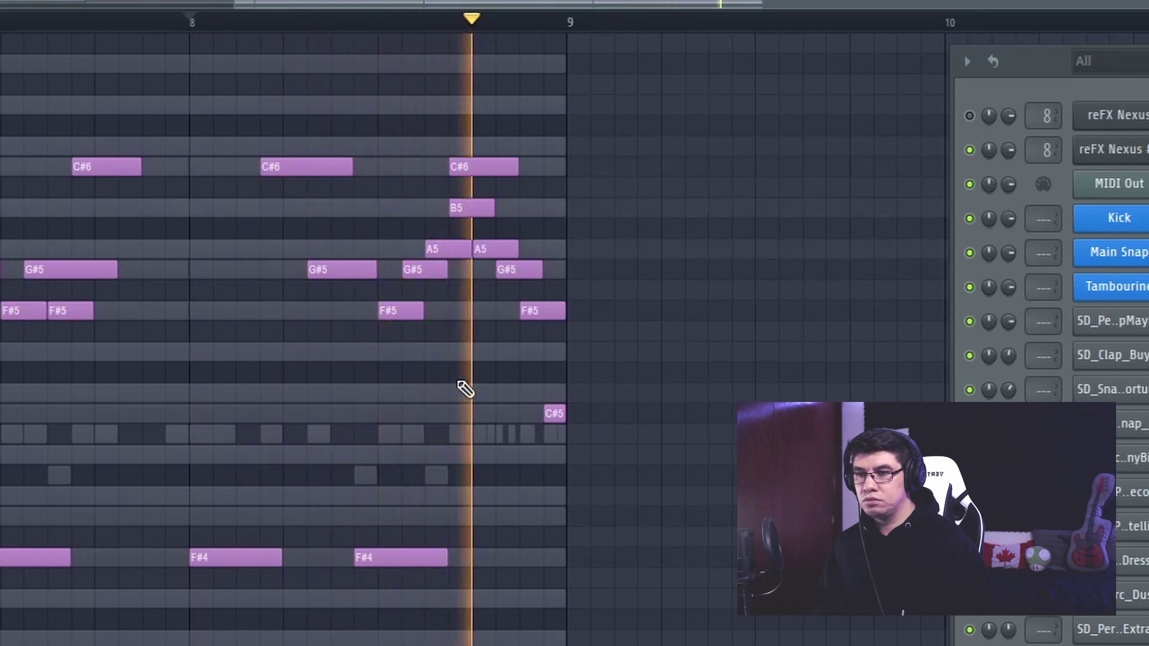
pyautogui.press('space')
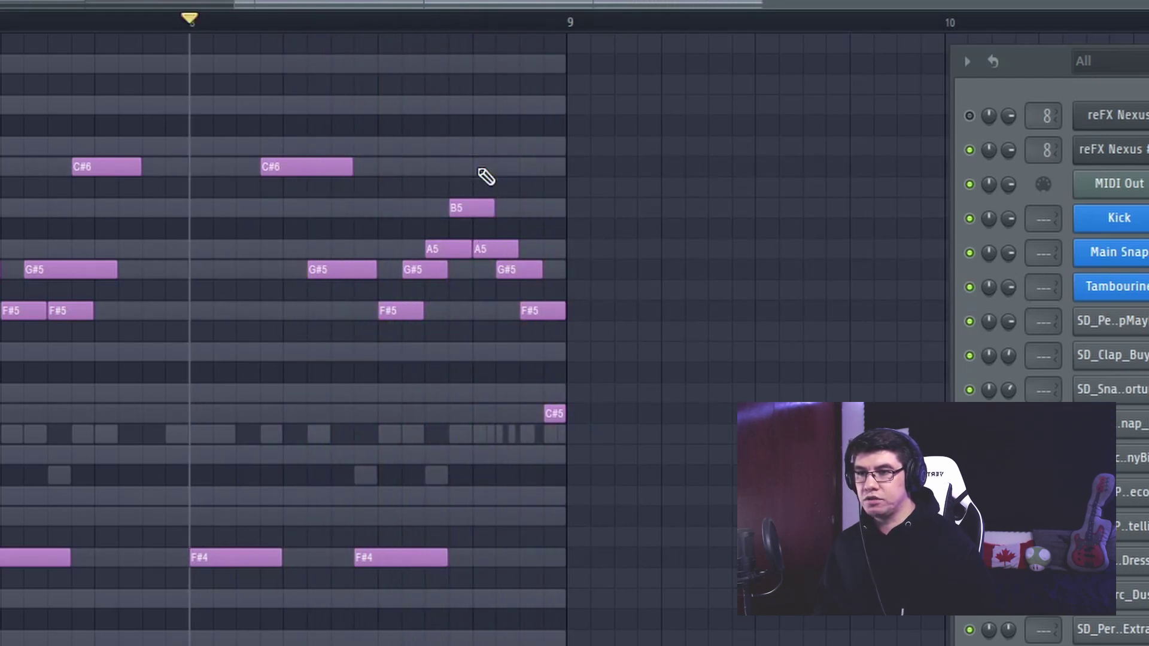
pyautogui.press('space')
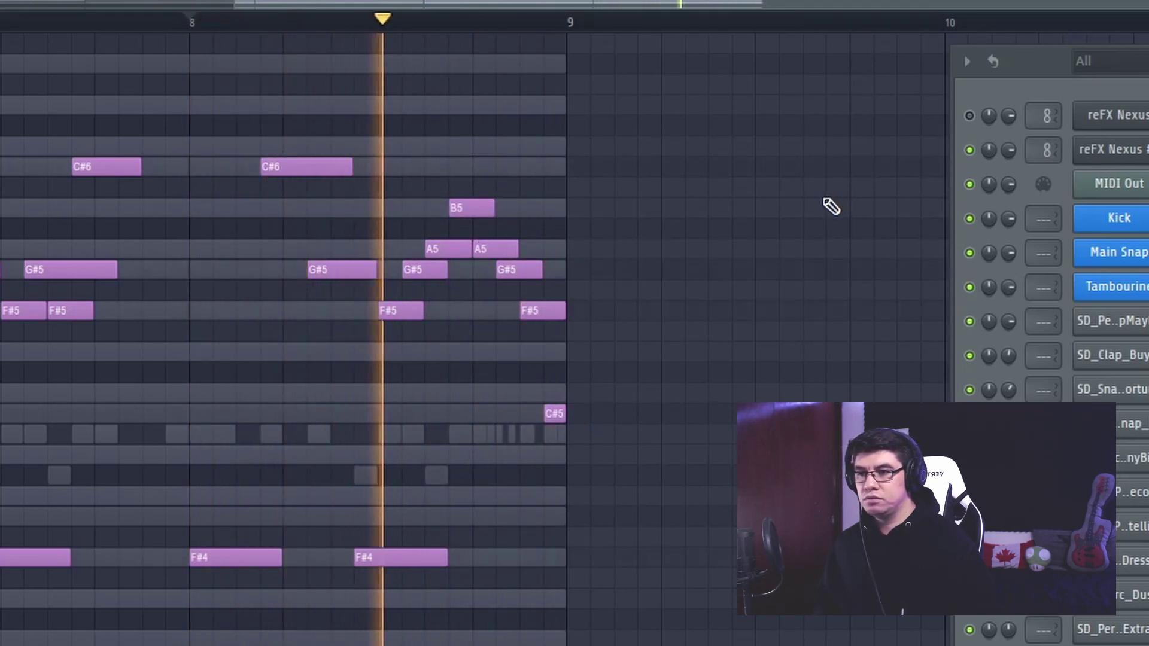
pyautogui.press('space')
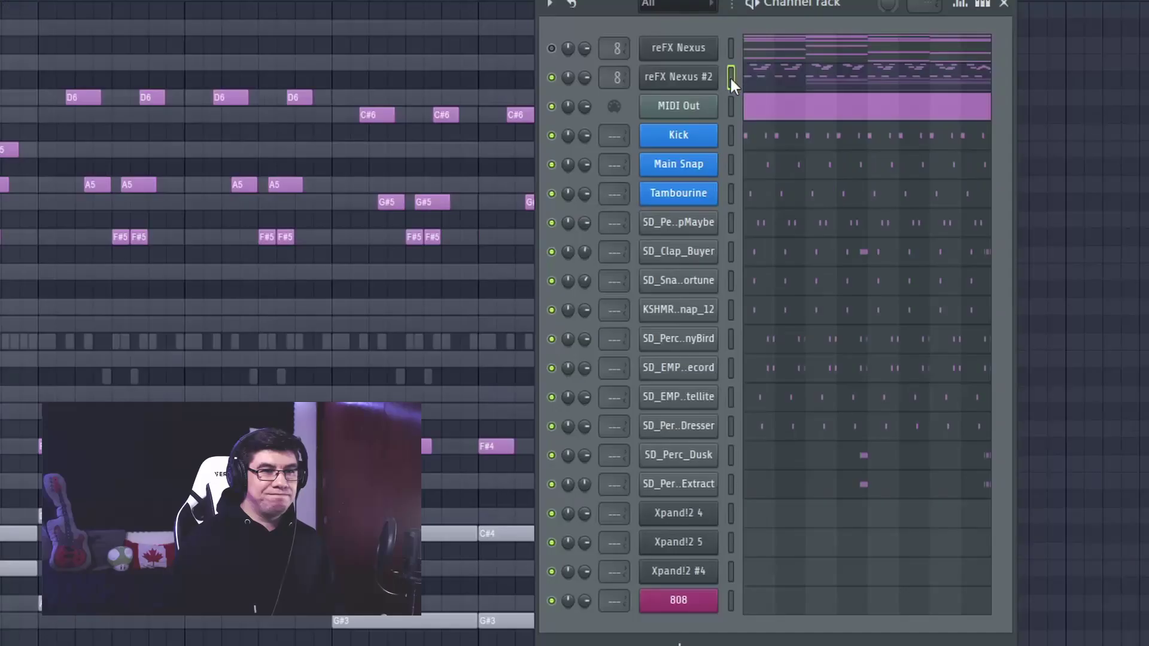
# Paste the reFX Nexus #2 arpeggio notes into the Xpand!2 4 channel and open them in the piano roll
pyautogui.click(730, 509)
pyautogui.hotkey('ctrl', 'v')
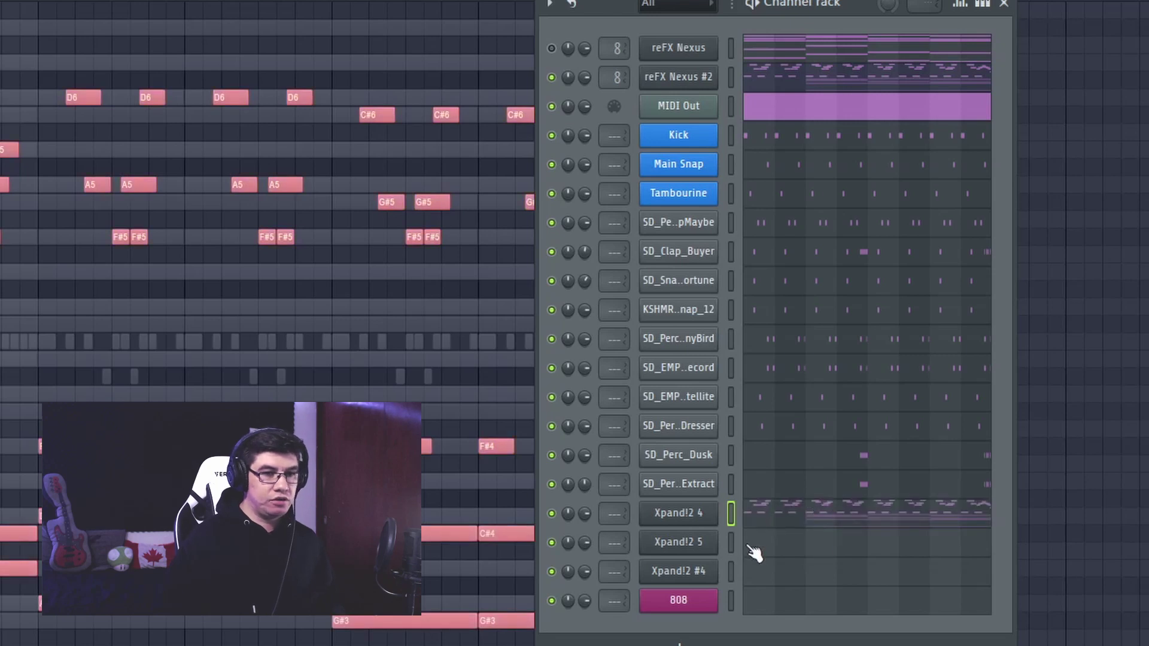
pyautogui.click(794, 518)
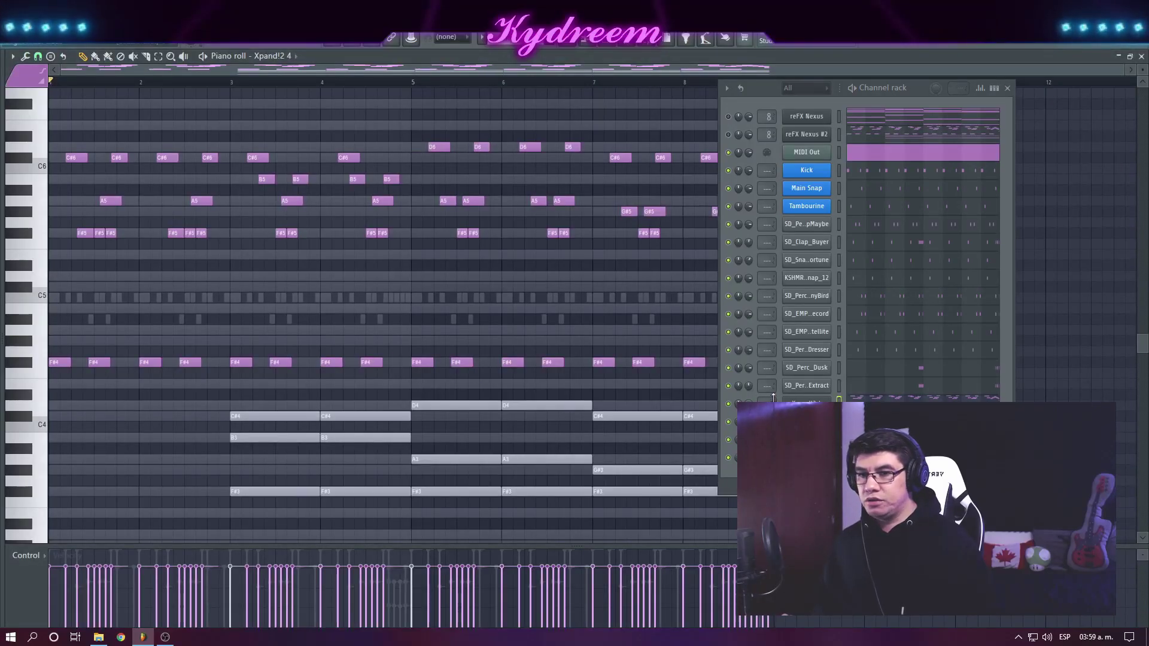
# Check the 28 Fisher's Price preset on Xpand!2 4, mute reFX Nexus #2 and play back the pasted arpeggio
pyautogui.click(803, 405)
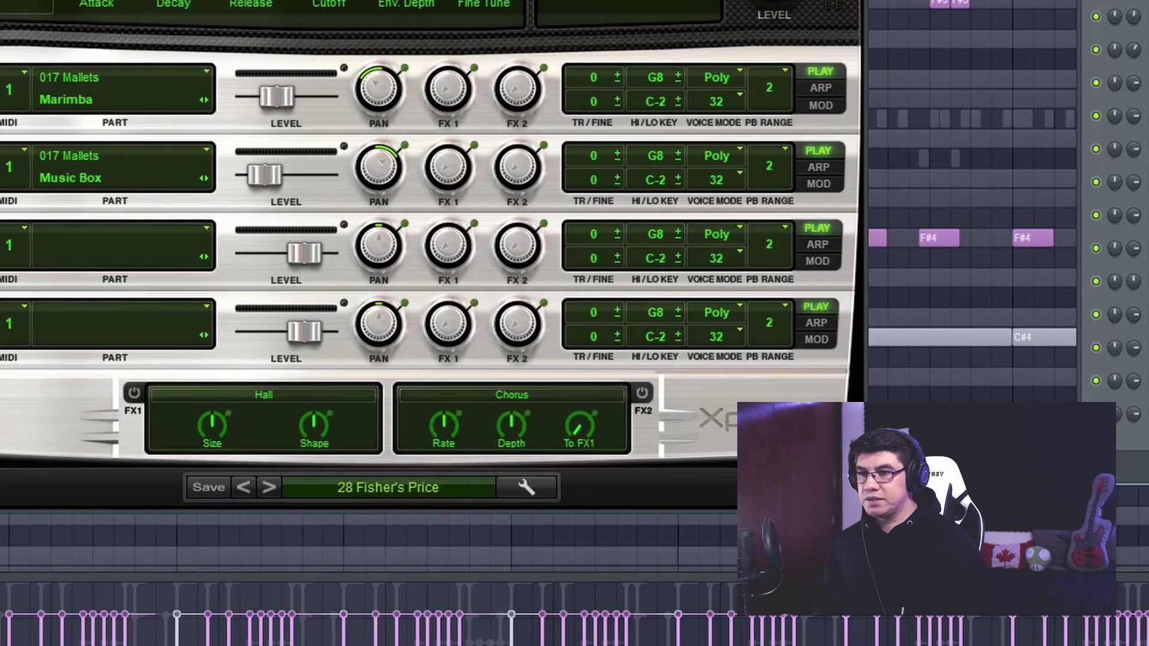
pyautogui.click(902, 180)
pyautogui.press('space')
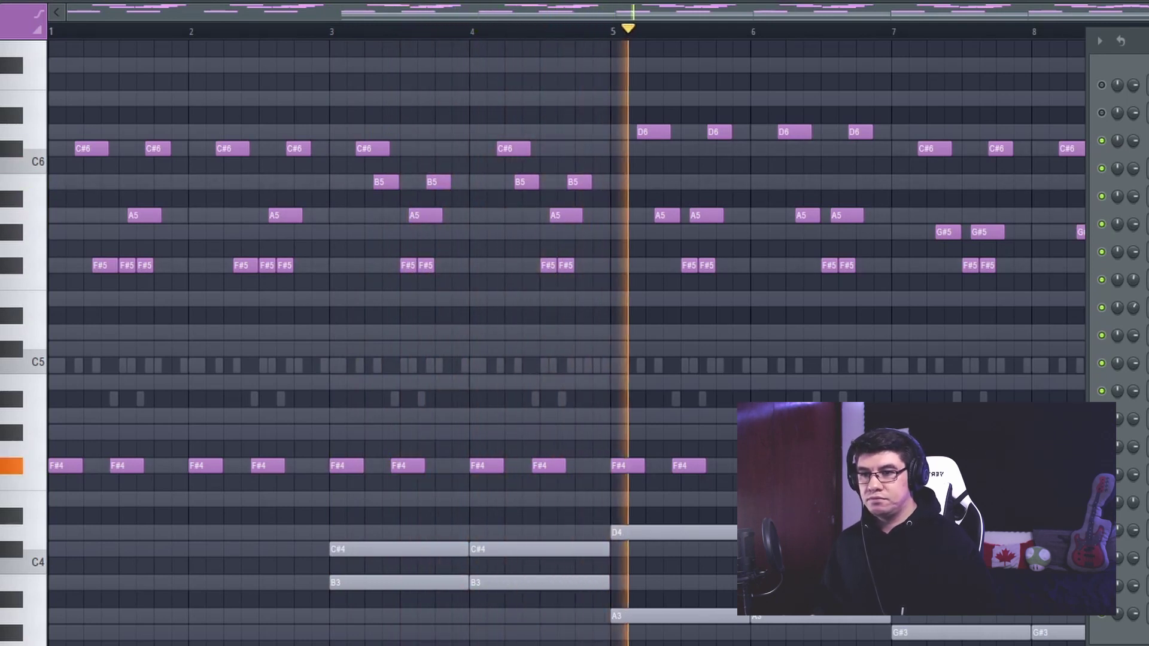
pyautogui.press('space')
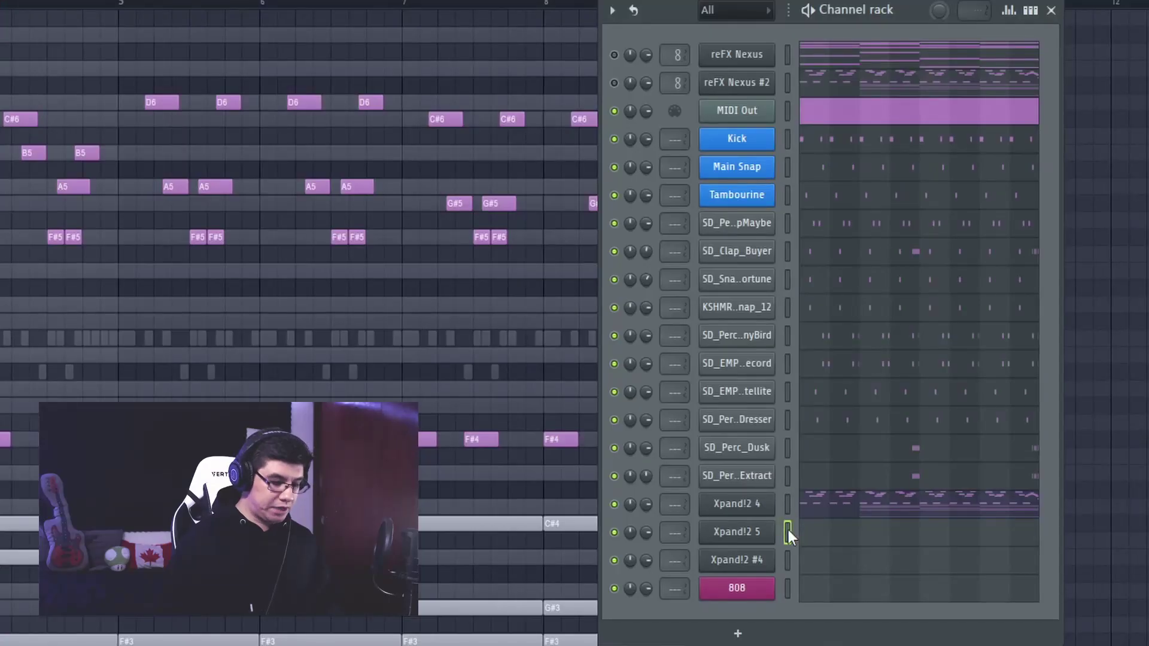
# Paste the arpeggio into the Xpand!2 5 channel, transpose its notes up one octave and play it back
pyautogui.hotkey('ctrl', 'v')
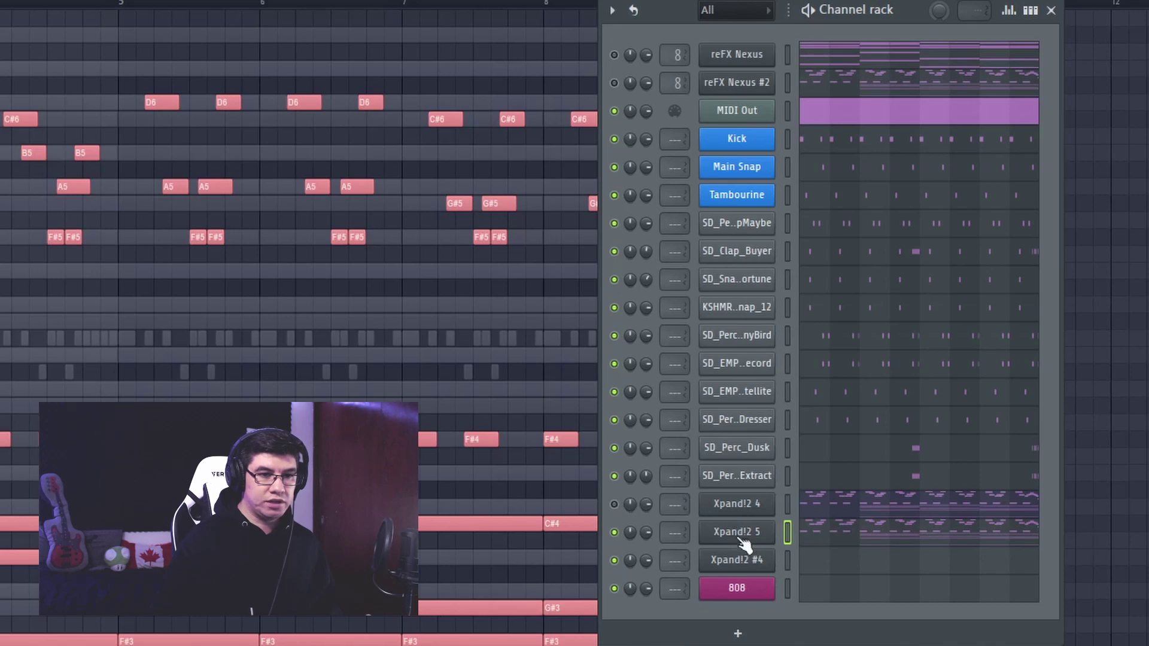
pyautogui.click(748, 536)
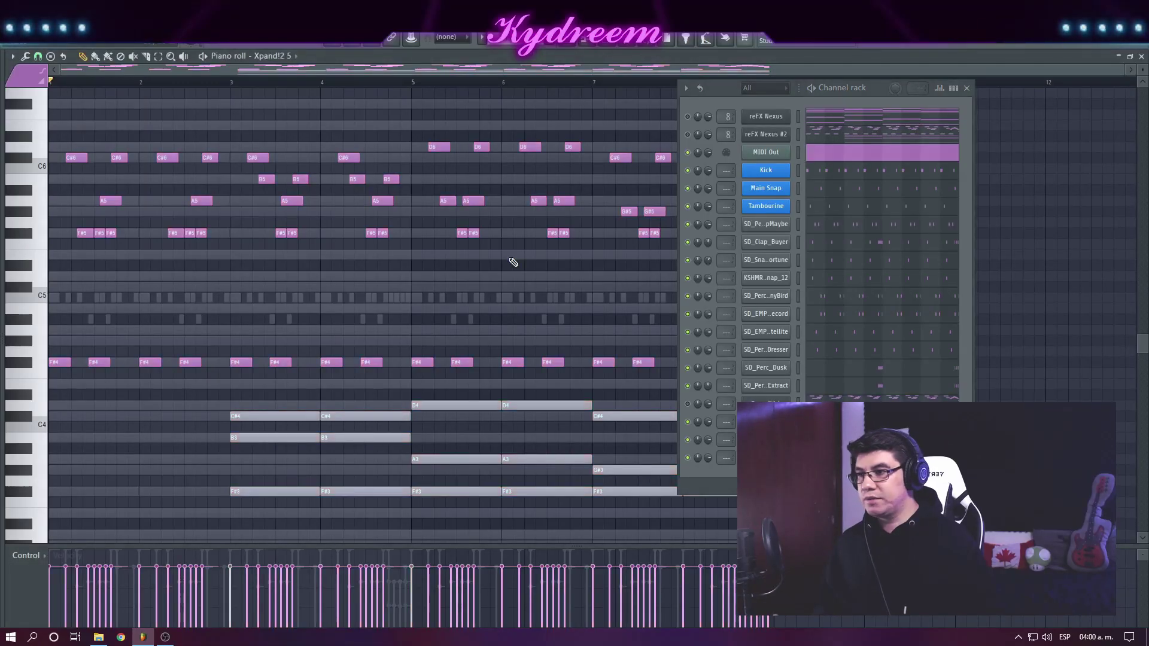
pyautogui.press('space')
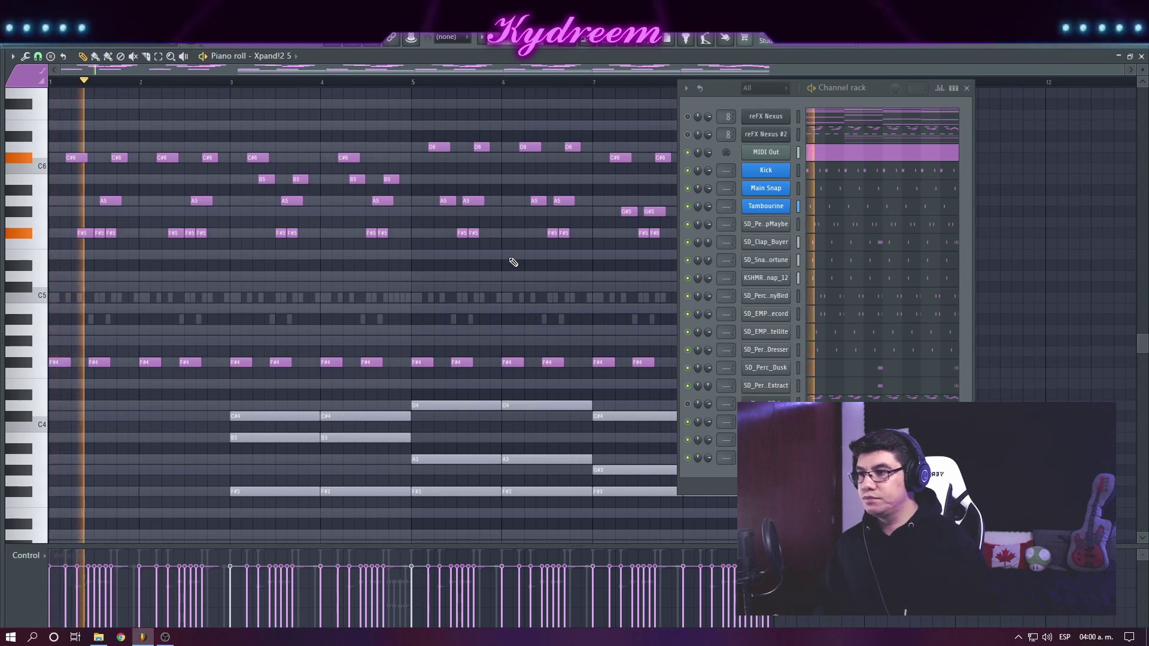
pyautogui.hotkey('ctrl', 'Up')
pyautogui.press('space')
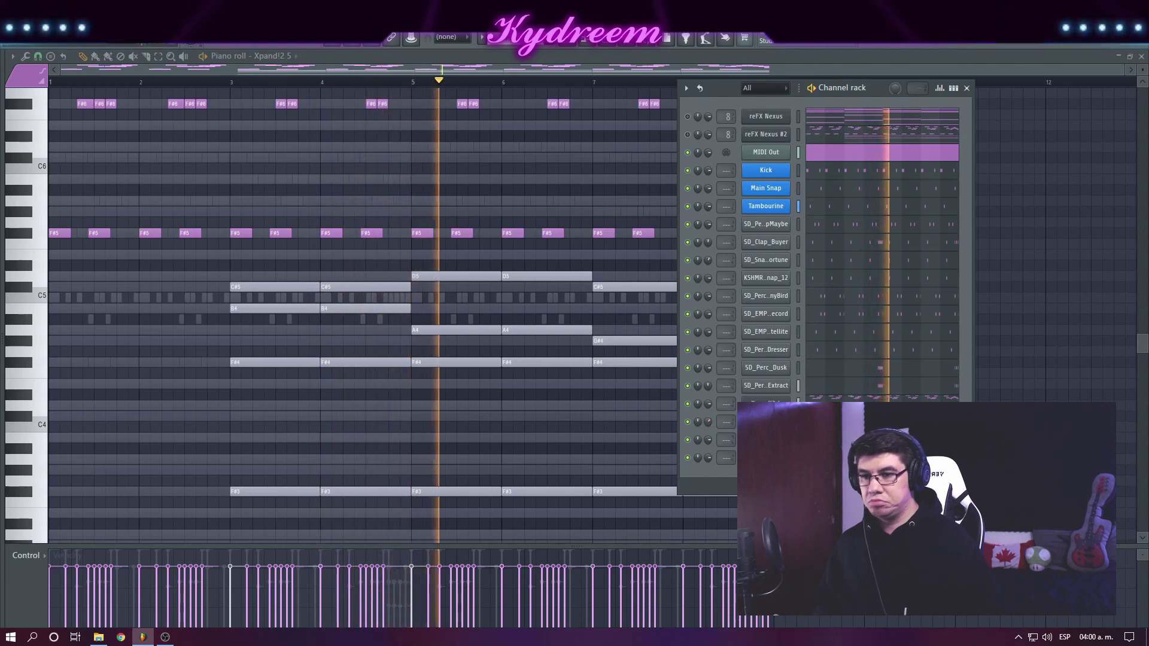
pyautogui.press('space')
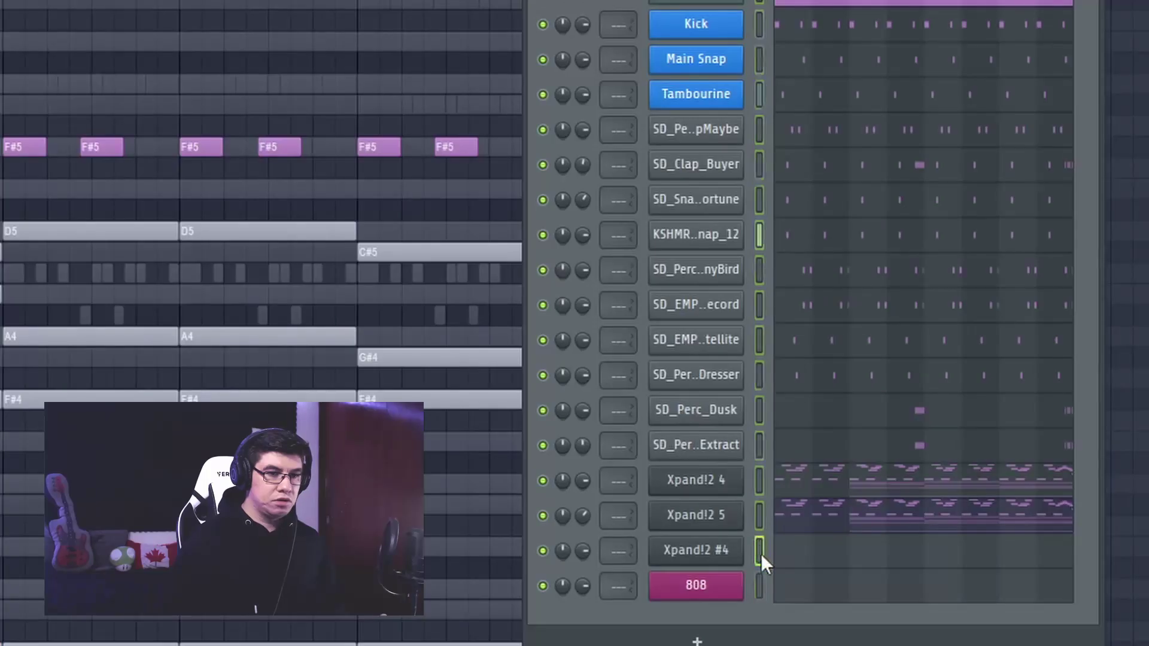
# Paste the arpeggio into the Xpand!2 #4 channel and audition it with the +21 Spooky Vibraphone preset
pyautogui.click(759, 550)
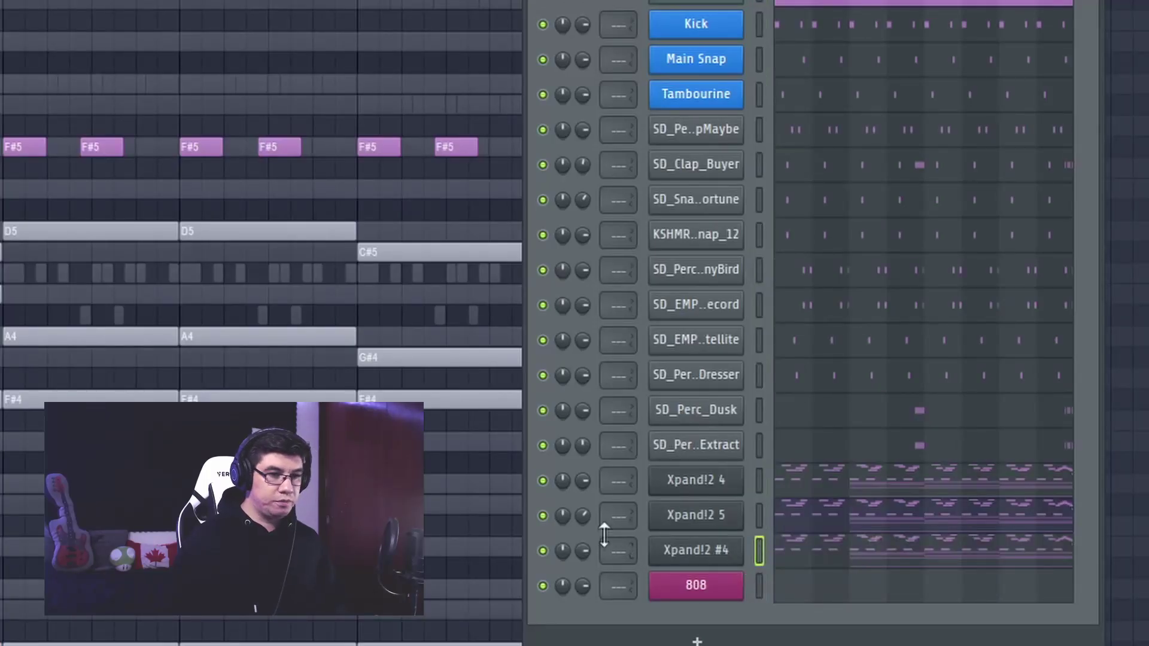
pyautogui.click(726, 547)
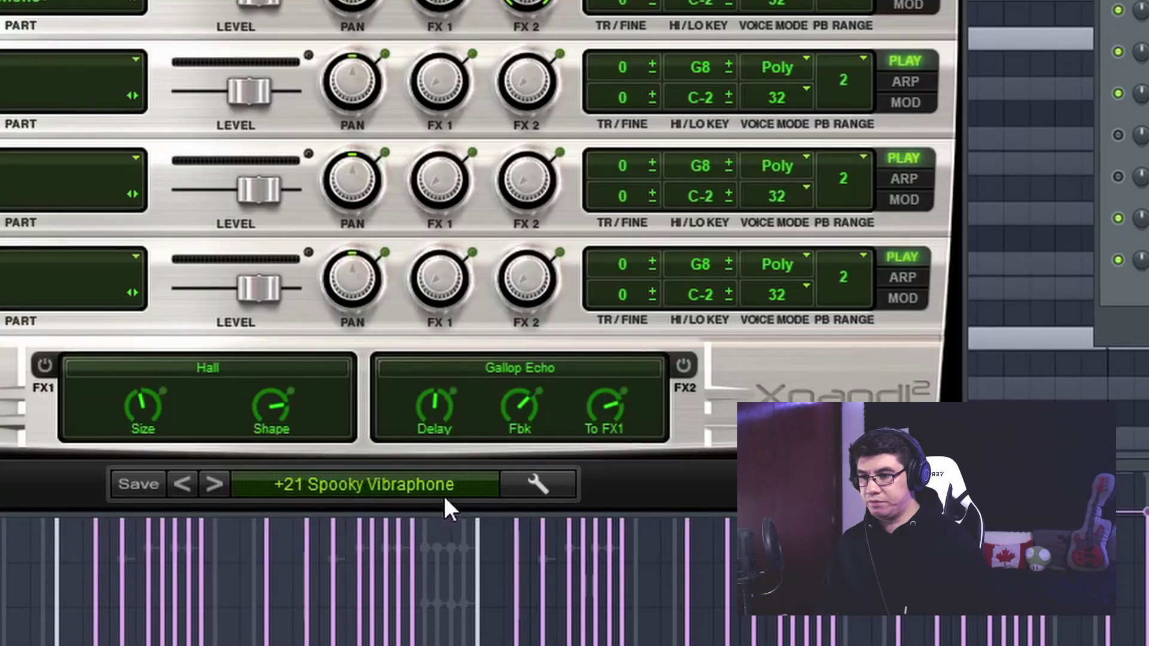
pyautogui.press('space')
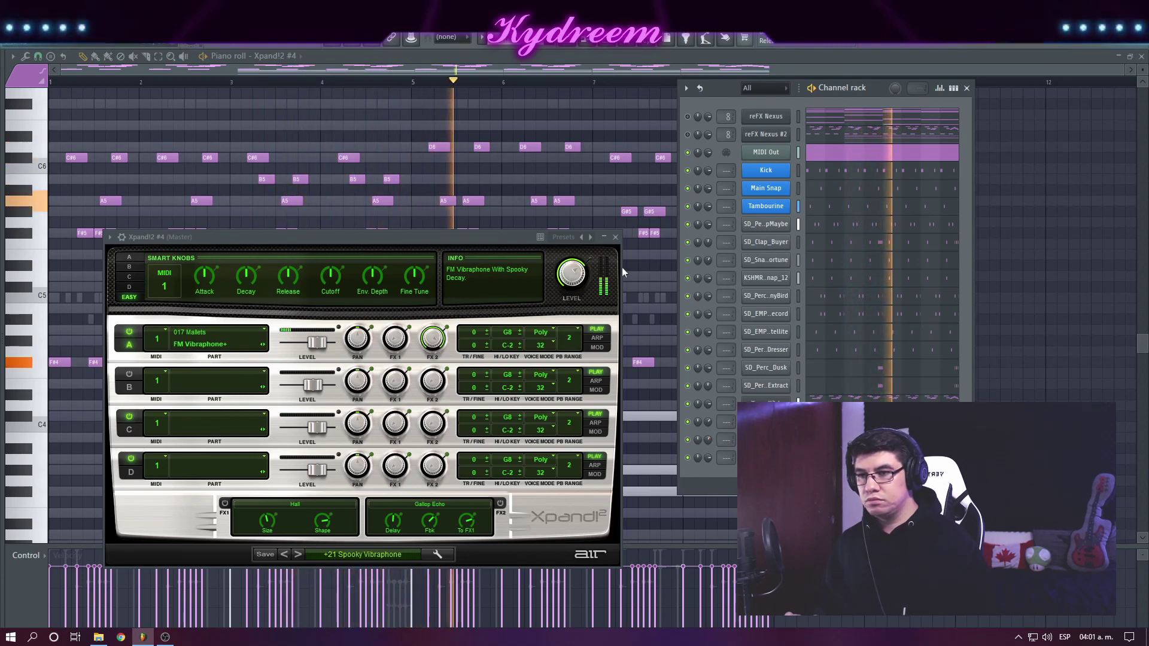
pyautogui.click(617, 237)
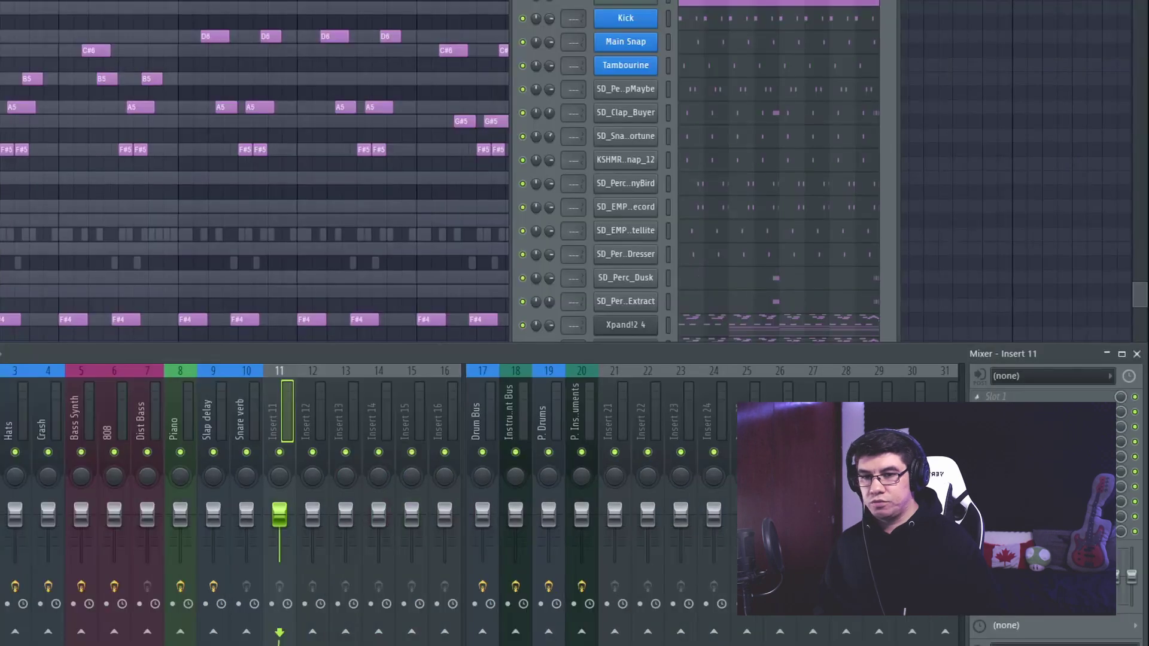
# Add RC-20 Retro Color to mixer insert 11 using the Vinyl 1 preset with the noise module off
pyautogui.click(1018, 422)
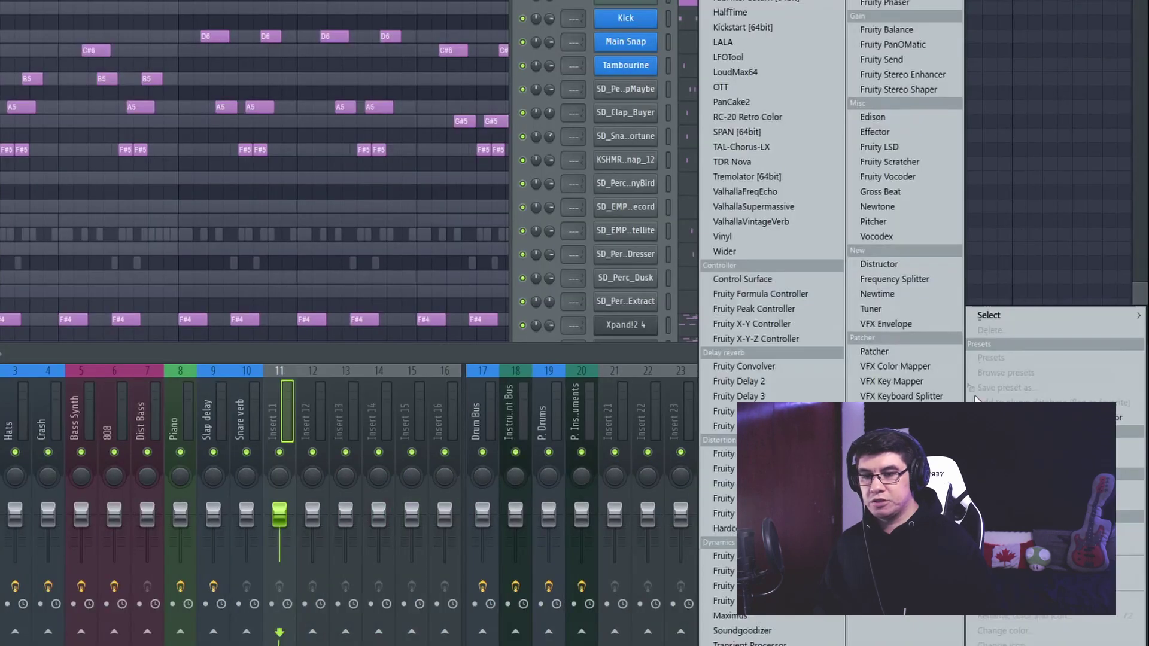
pyautogui.click(819, 164)
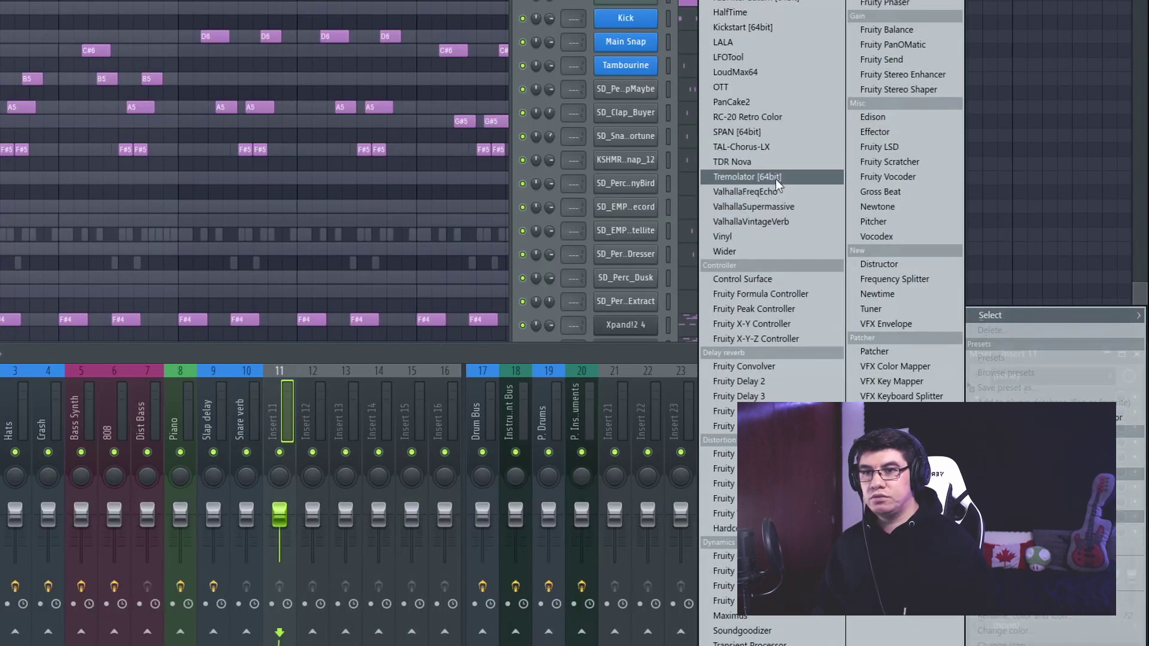
pyautogui.click(763, 117)
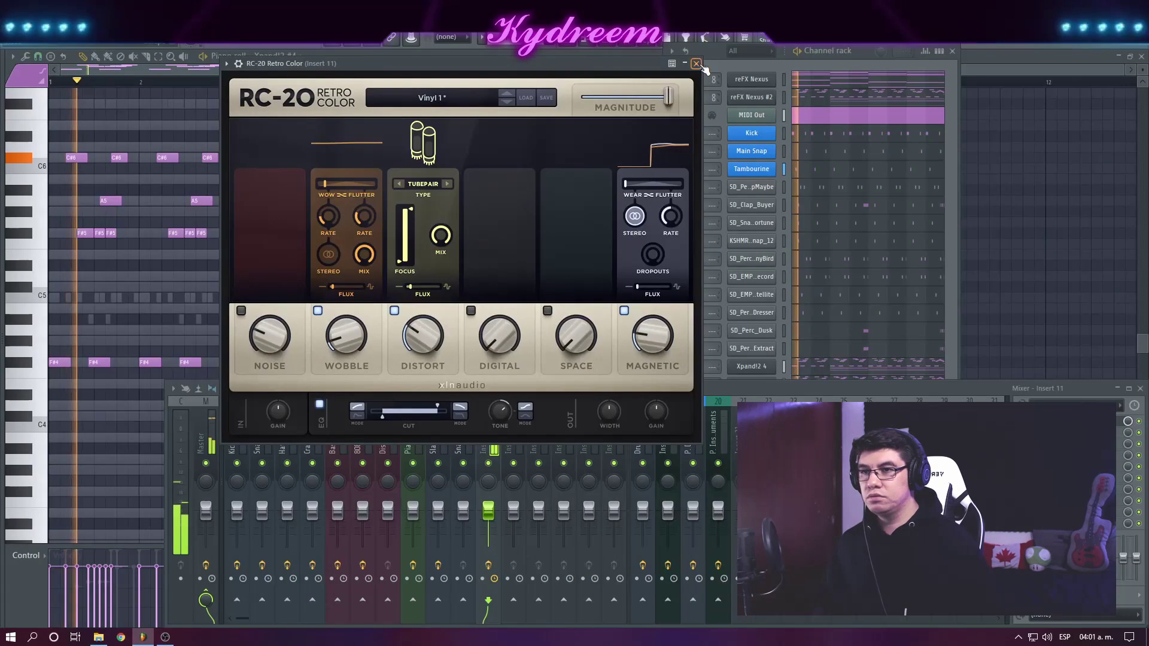
pyautogui.click(697, 63)
# Add Fruity Parametric EQ 2 to insert 11, cutting highs with band 7 around 3115 Hz, lowering band 6 and cutting lows with band 1
pyautogui.click(1023, 432)
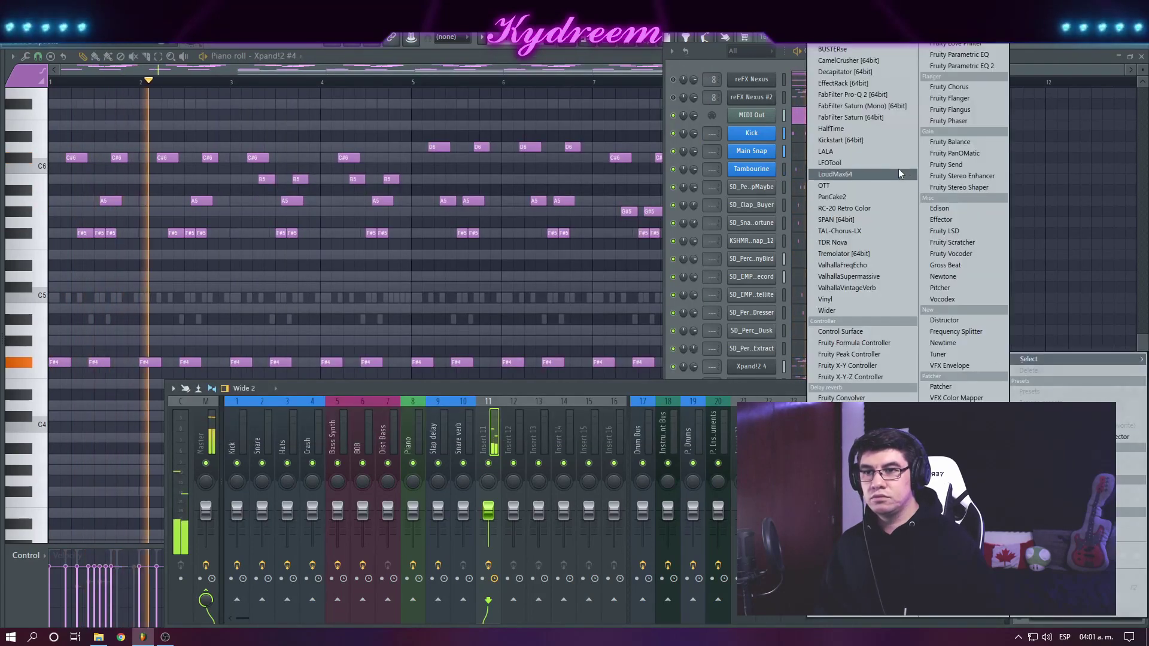
pyautogui.click(961, 66)
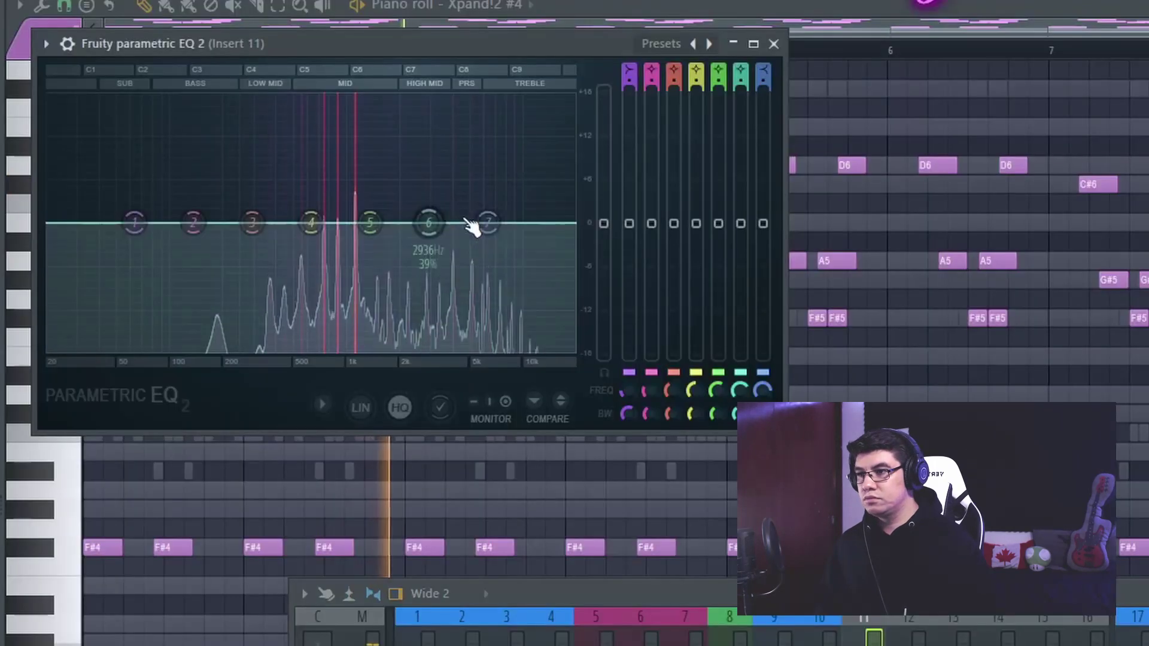
pyautogui.moveTo(488, 222); pyautogui.dragTo(433, 350)
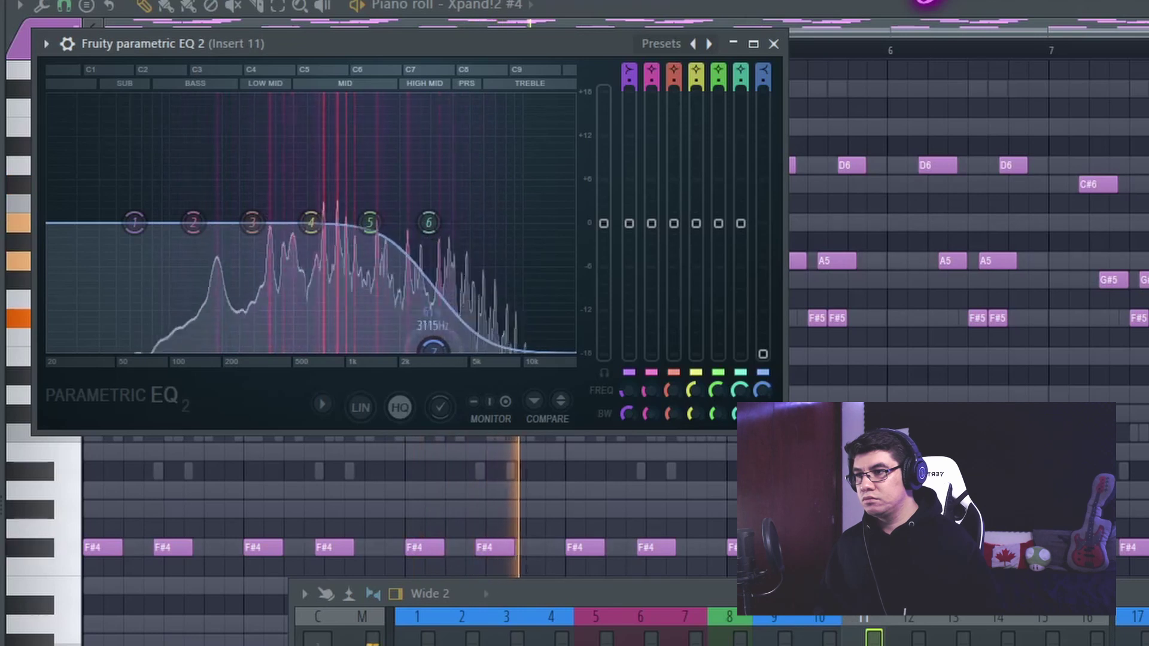
pyautogui.moveTo(429, 223); pyautogui.dragTo(380, 289)
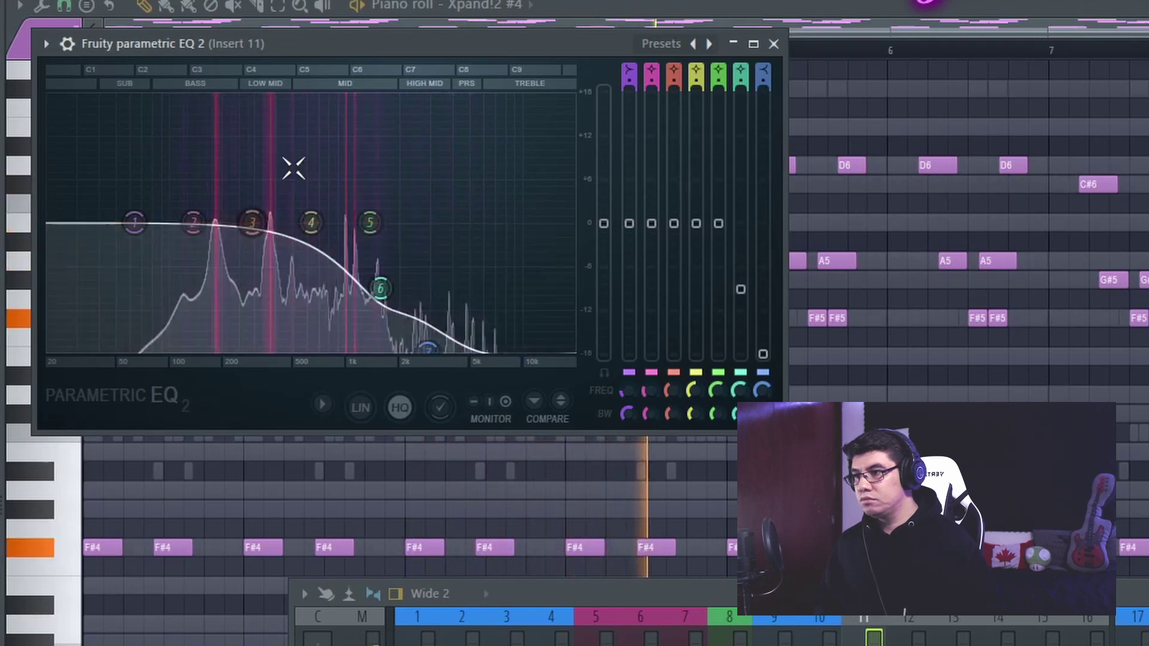
pyautogui.moveTo(135, 223); pyautogui.dragTo(183, 350)
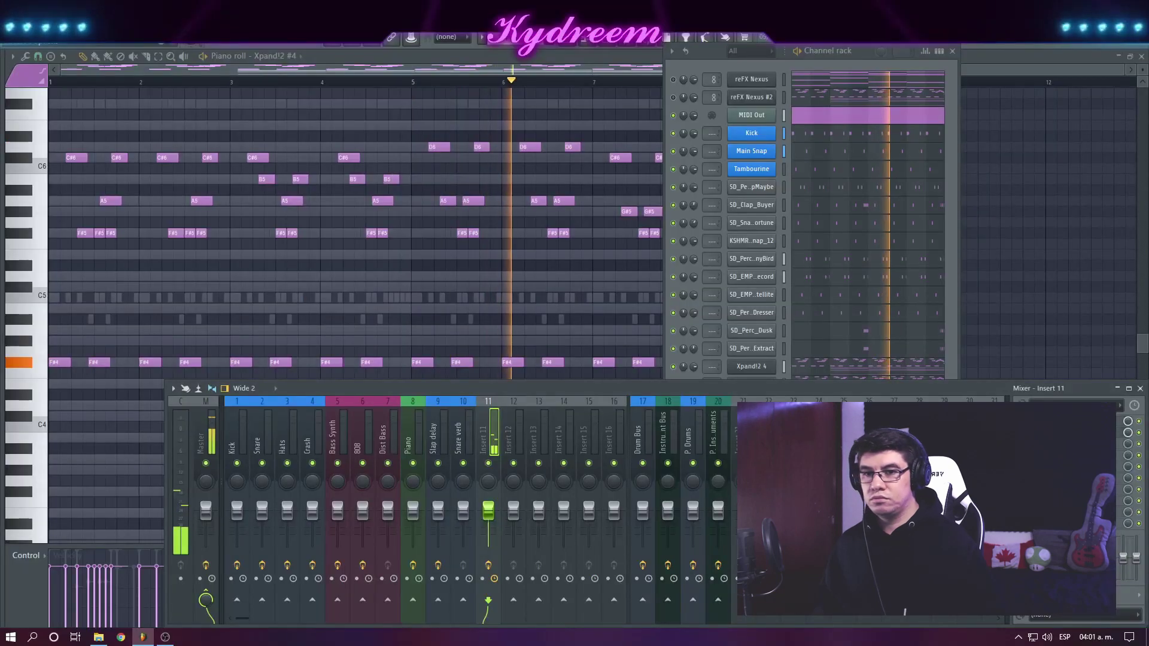
# Add ValhallaVintageVerb to insert 11 with the 1980s color, a 28.8 % mix and a 250 Hz low cut
pyautogui.click(1066, 420)
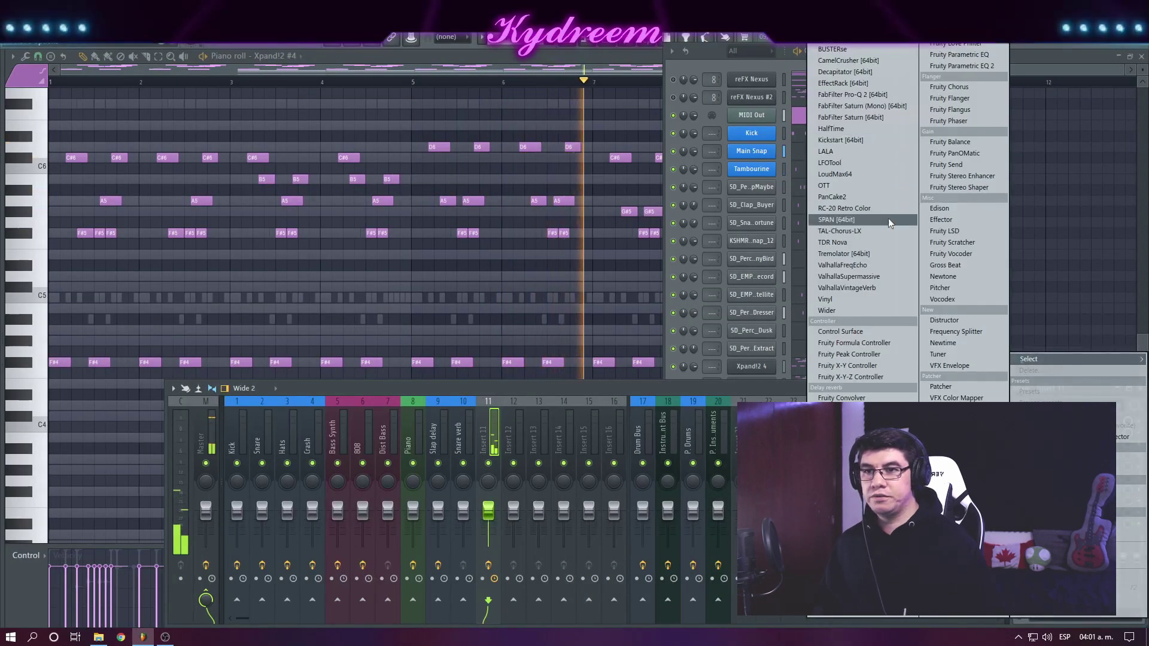
pyautogui.click(864, 285)
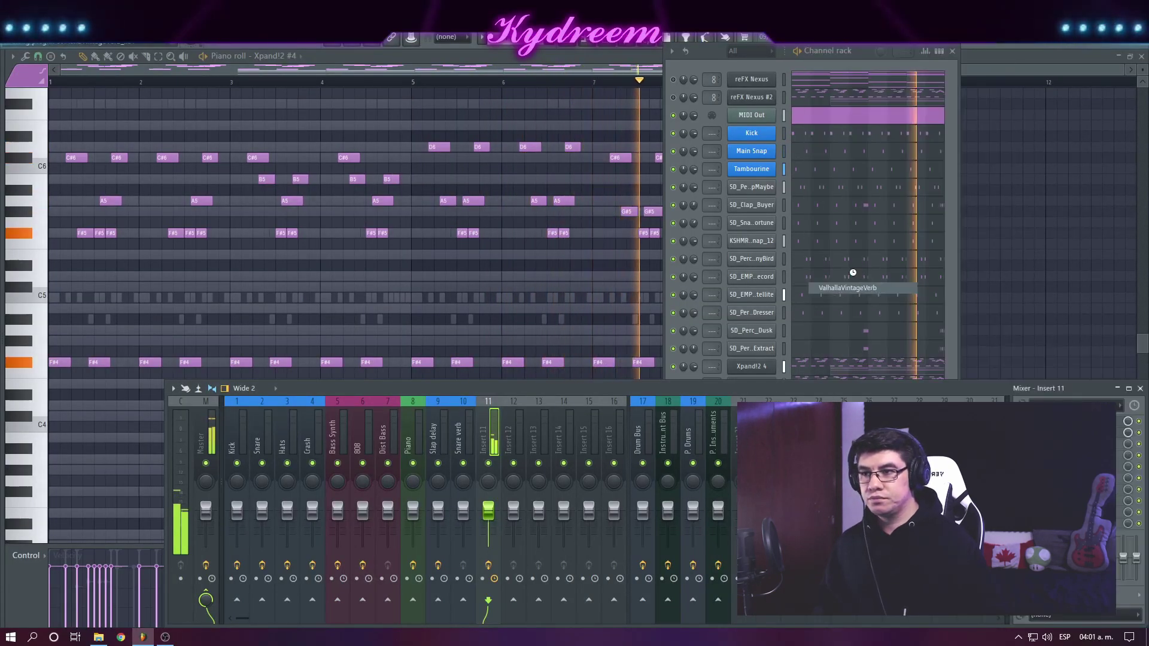
pyautogui.click(301, 314)
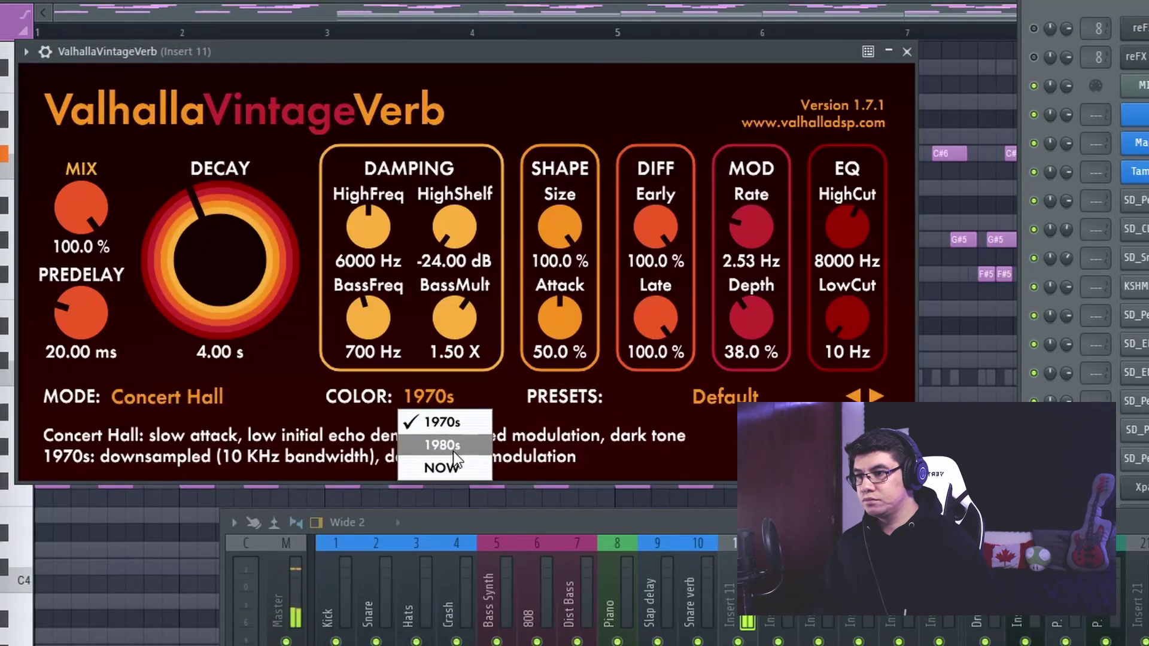
pyautogui.click(454, 445)
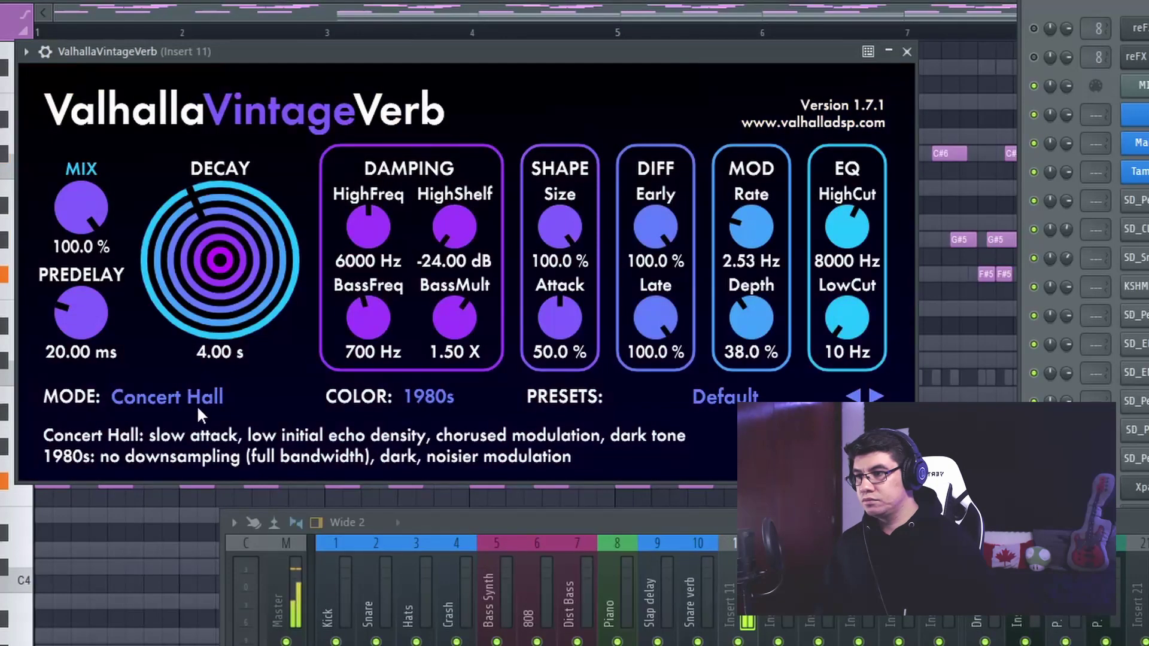
pyautogui.moveTo(79, 220); pyautogui.dragTo(93, 365)
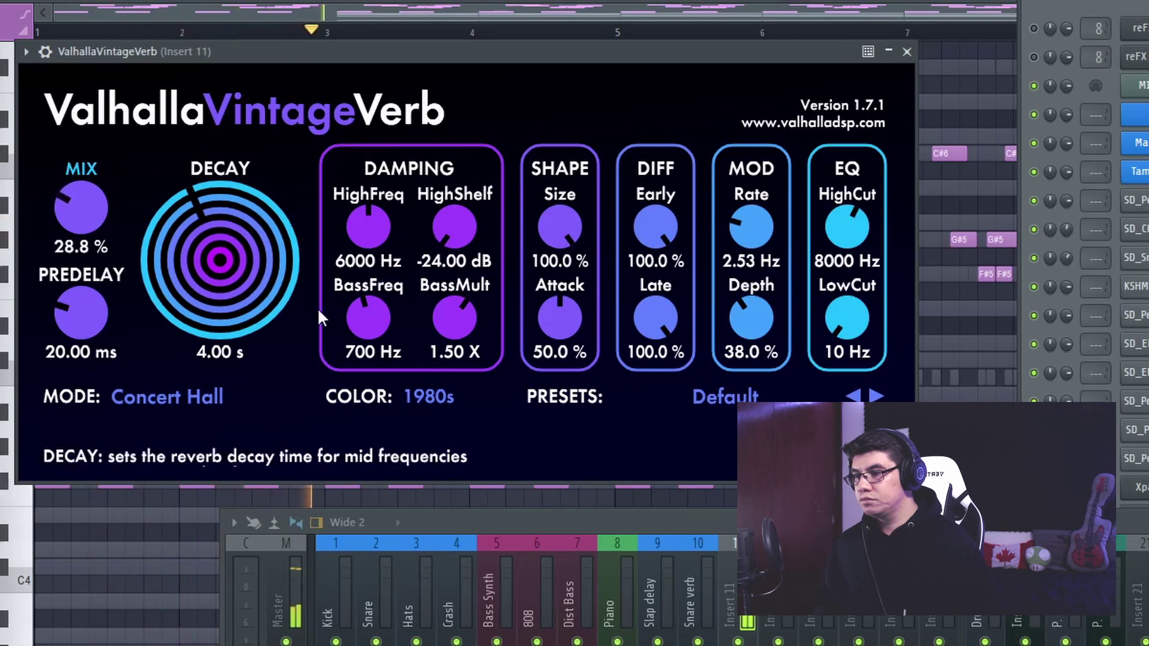
pyautogui.moveTo(849, 328); pyautogui.dragTo(842, 290)
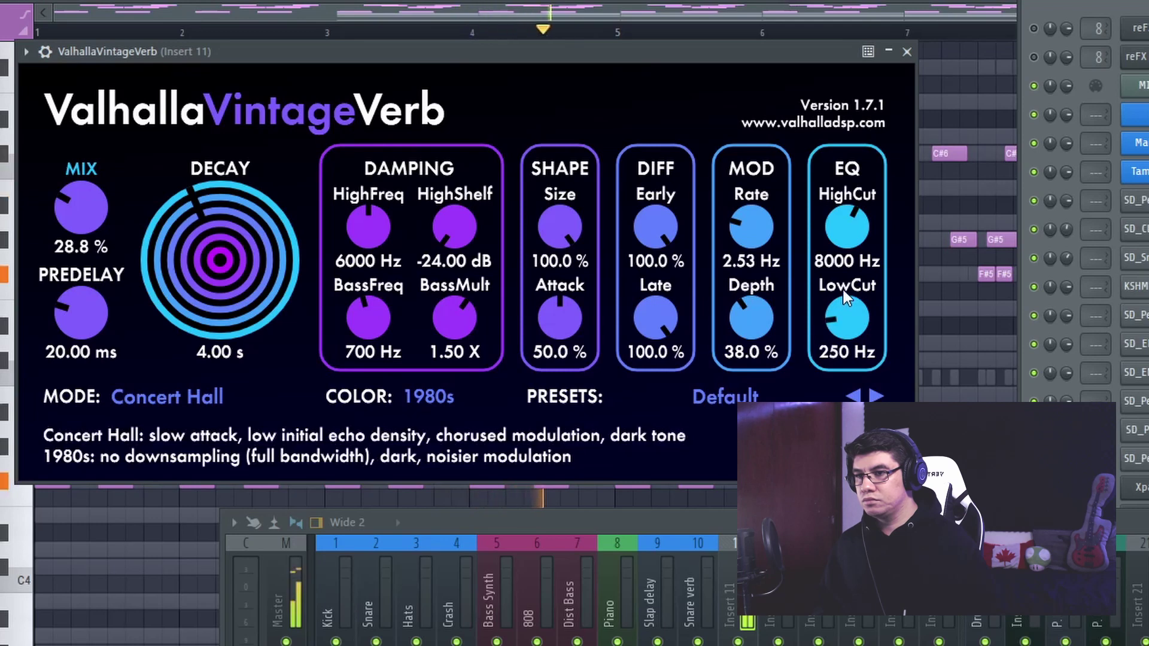
# Close the ValhallaVintageVerb window on insert 11
pyautogui.click(906, 52)
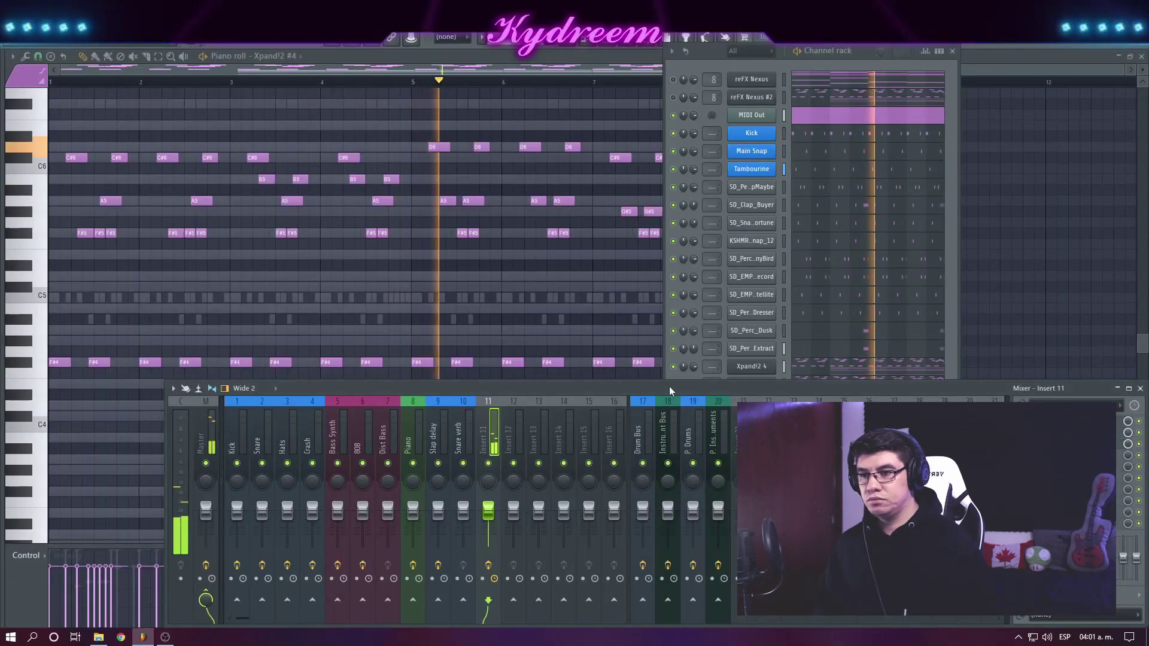
pyautogui.click(711, 52)
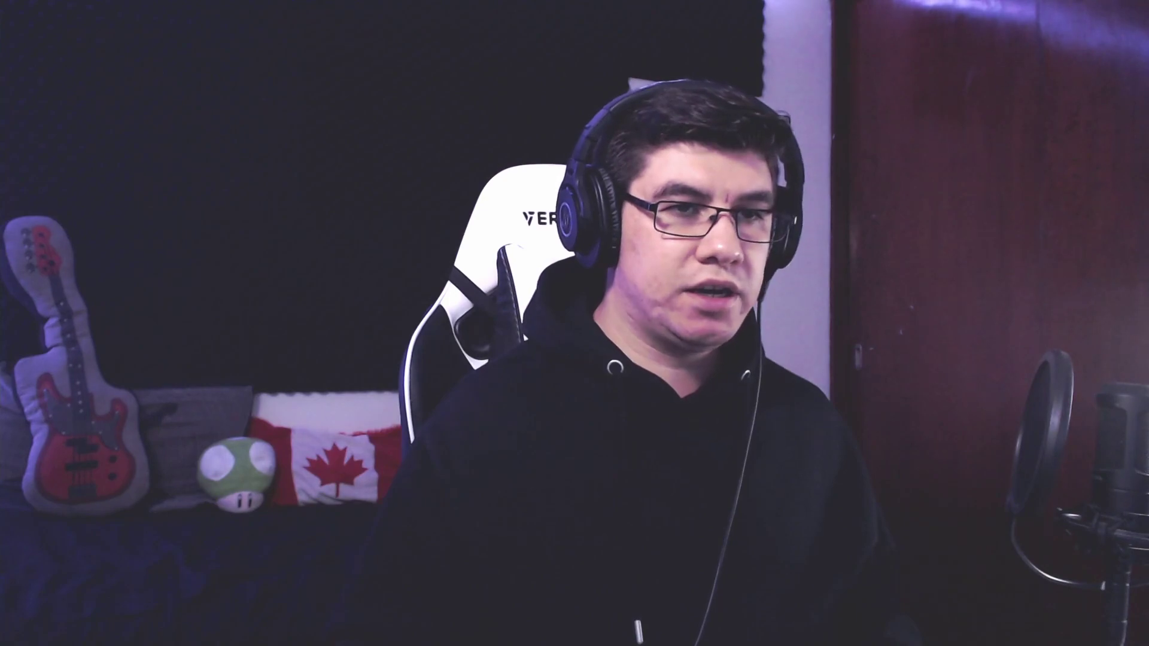
pyautogui.moveTo(716, 305); pyautogui.dragTo(119, 462)
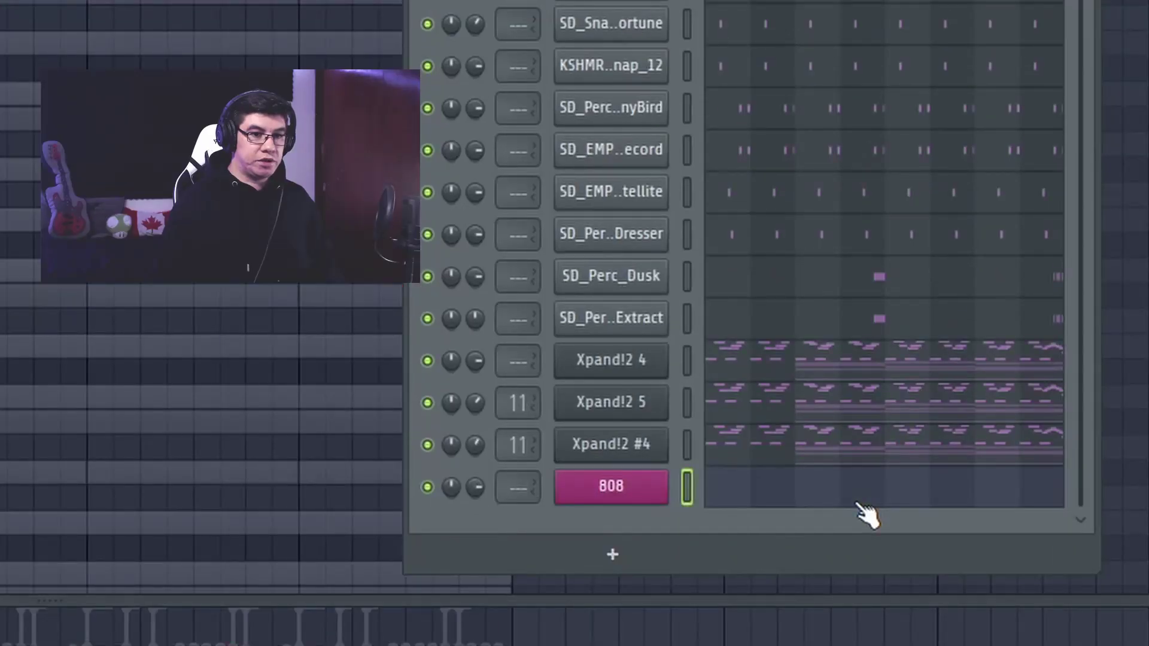
# Paste the bass notes into the 808 channel, raise them all an octave, and raise the D and C# notes one more octave
pyautogui.hotkey('ctrl', 'v')
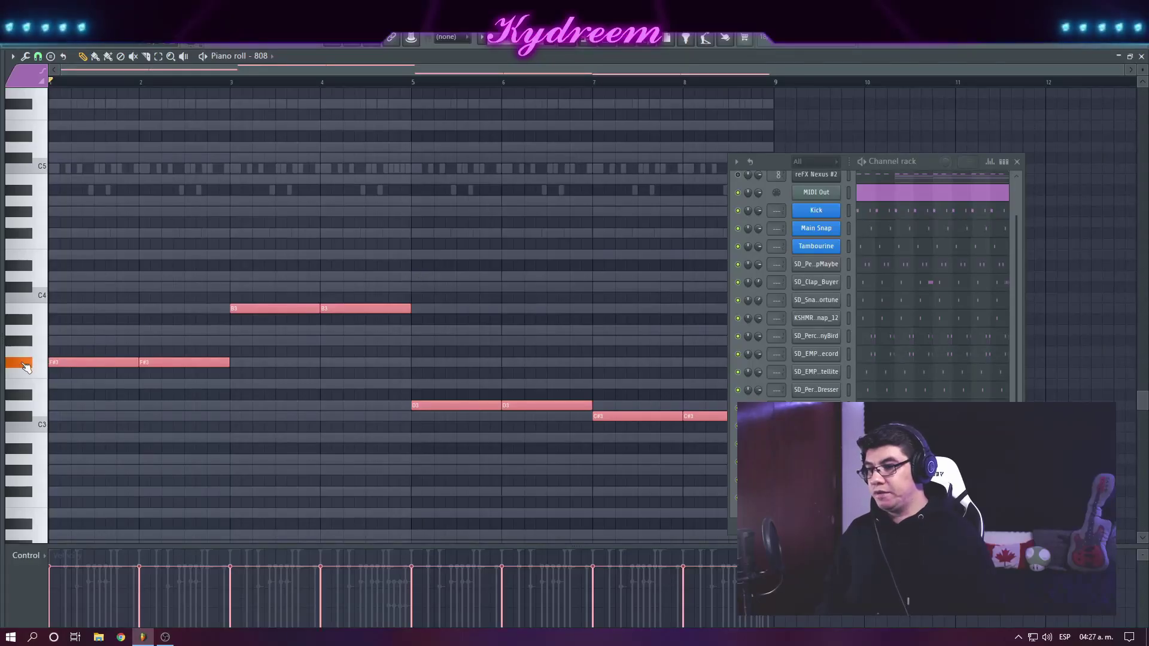
pyautogui.hotkey('ctrl', 'Up')
pyautogui.hotkey('ctrl', 'd')
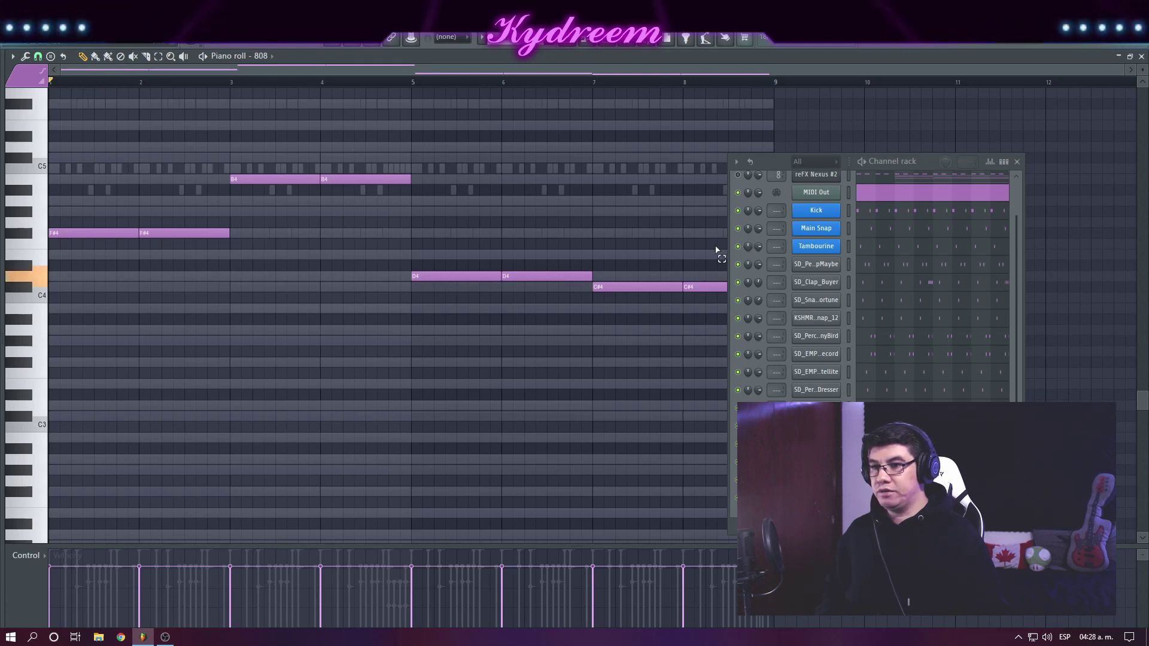
pyautogui.moveTo(717, 251); pyautogui.dragTo(492, 341)
pyautogui.hotkey('ctrl', 'Up')
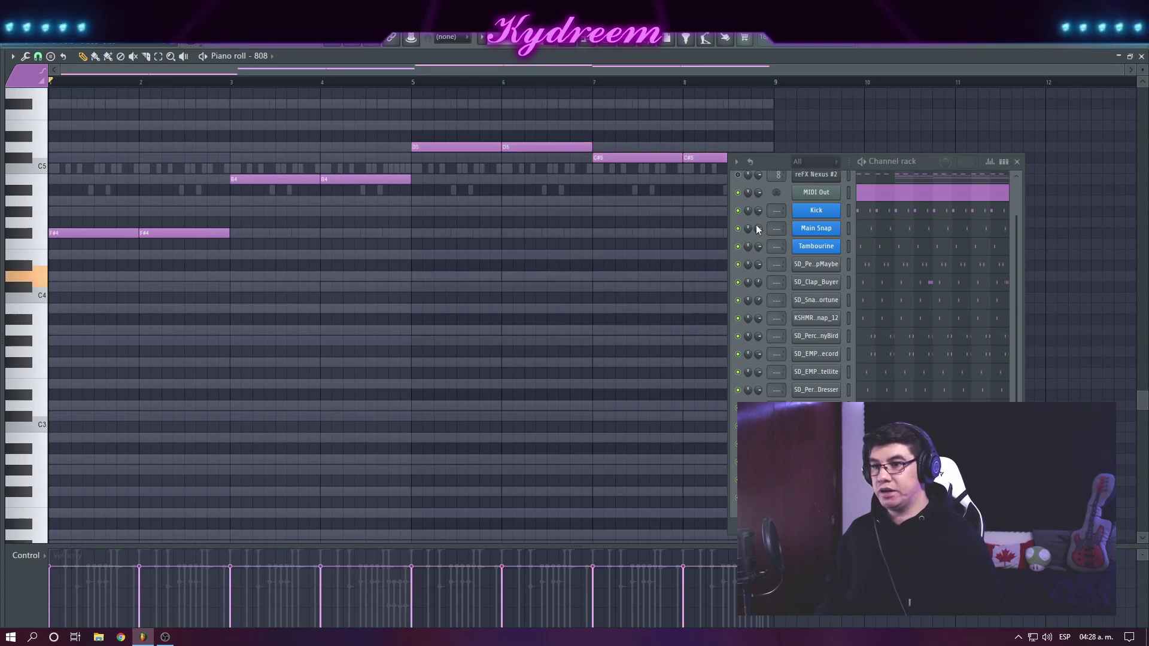
pyautogui.press('F6')
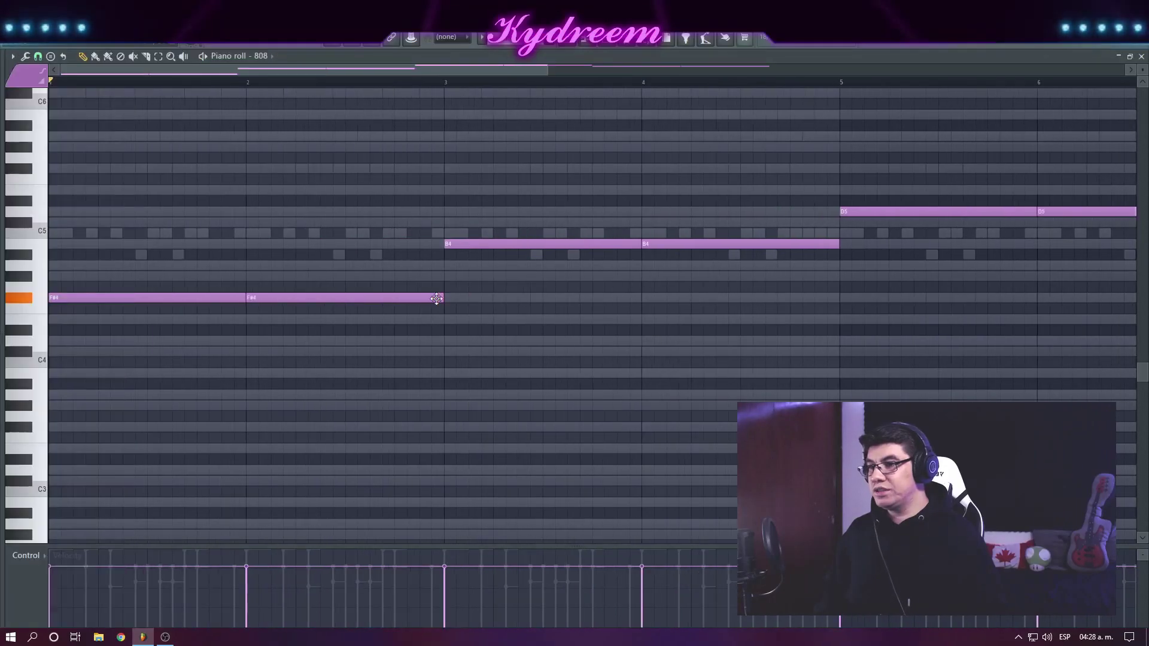
# Replace the long 808 notes in bars 1 and 2 with a pair of short F#4 notes at the start of each bar
pyautogui.moveTo(242, 300); pyautogui.dragTo(145, 299)
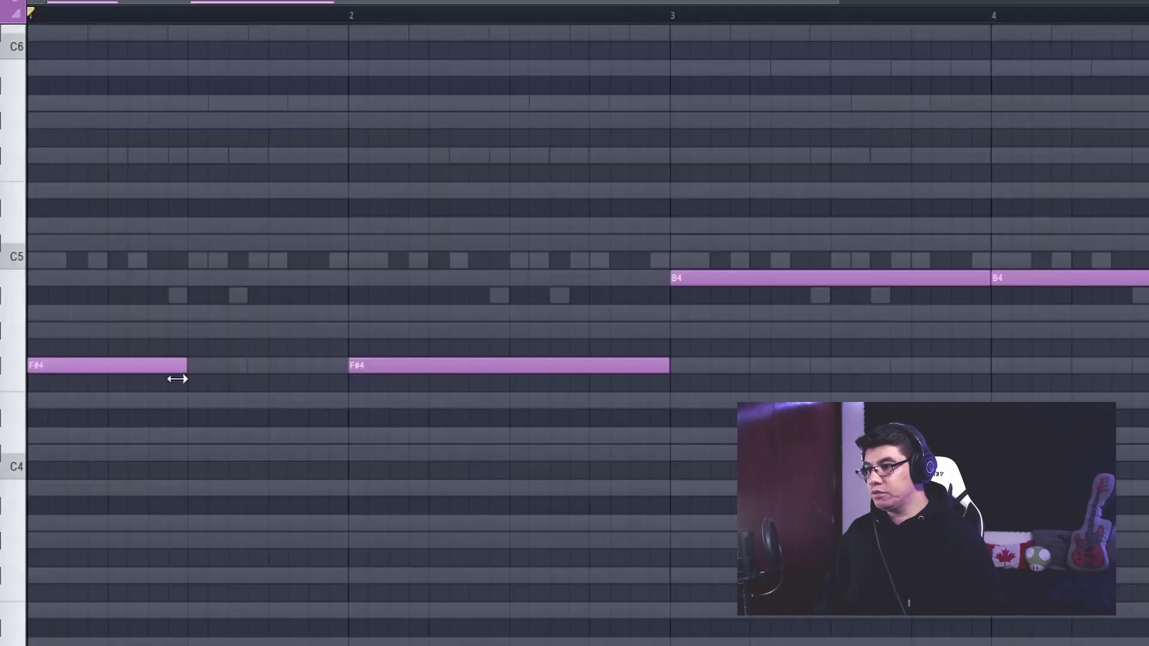
pyautogui.press('space')
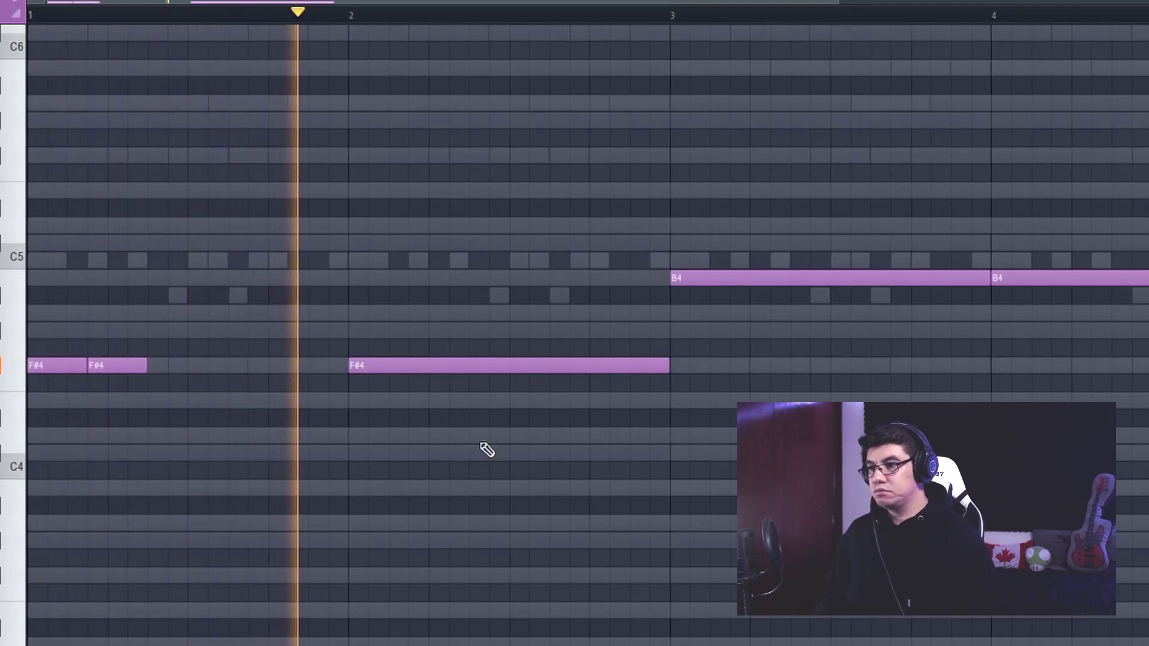
pyautogui.press('space')
pyautogui.rightClick(464, 367)
pyautogui.moveTo(197, 326); pyautogui.dragTo(51, 388)
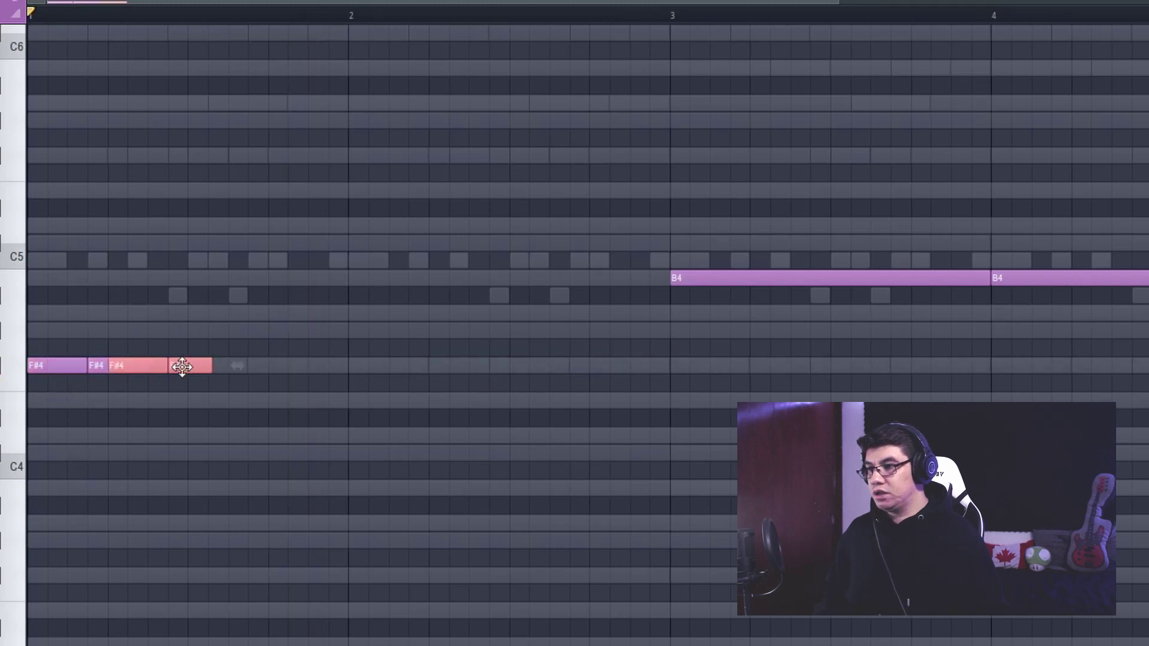
pyautogui.press('space')
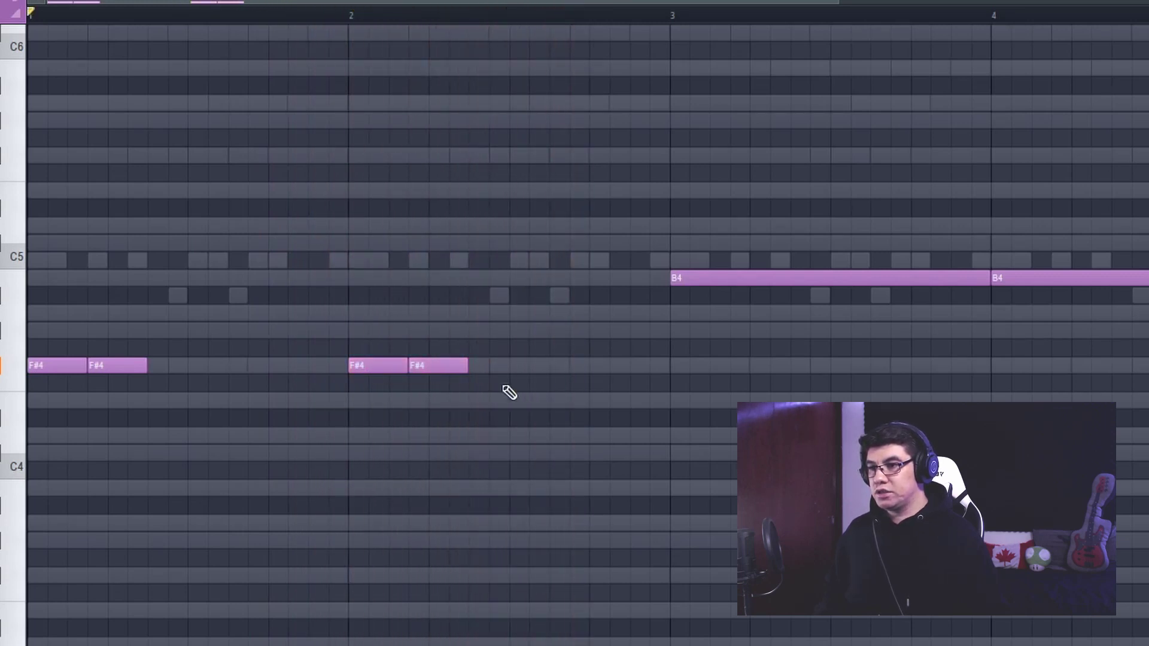
# Copy the short note pair to F#5 at the end of bar 2, trim it to the bar line, and lower its velocity
pyautogui.moveTo(465, 306); pyautogui.dragTo(606, 165)
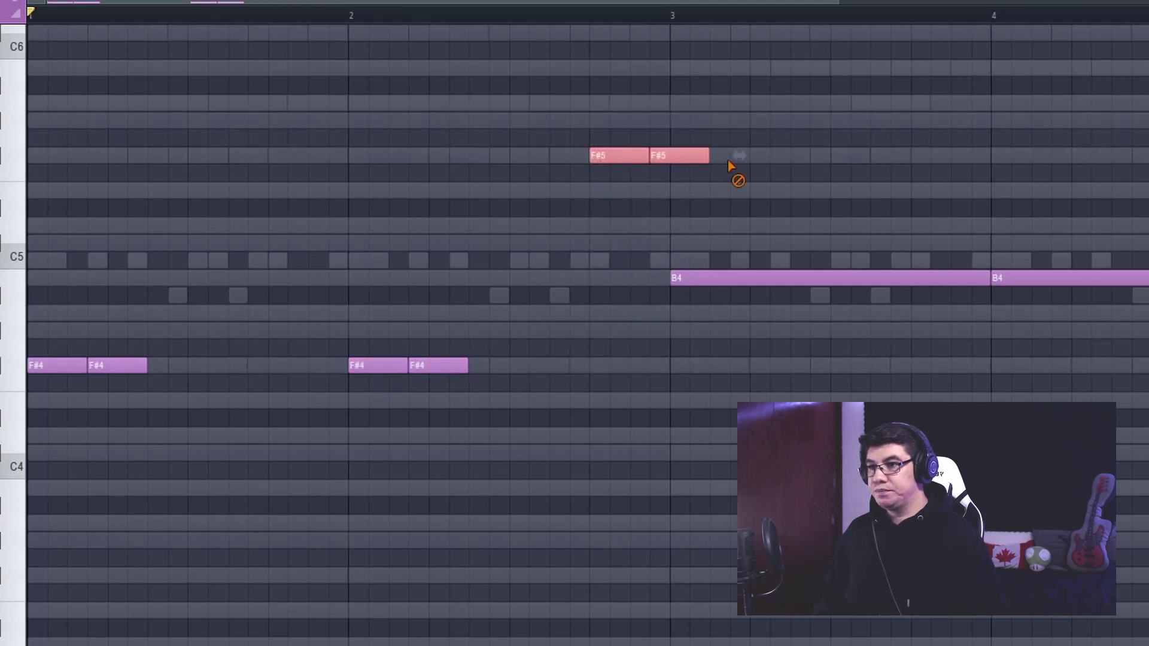
pyautogui.press('space')
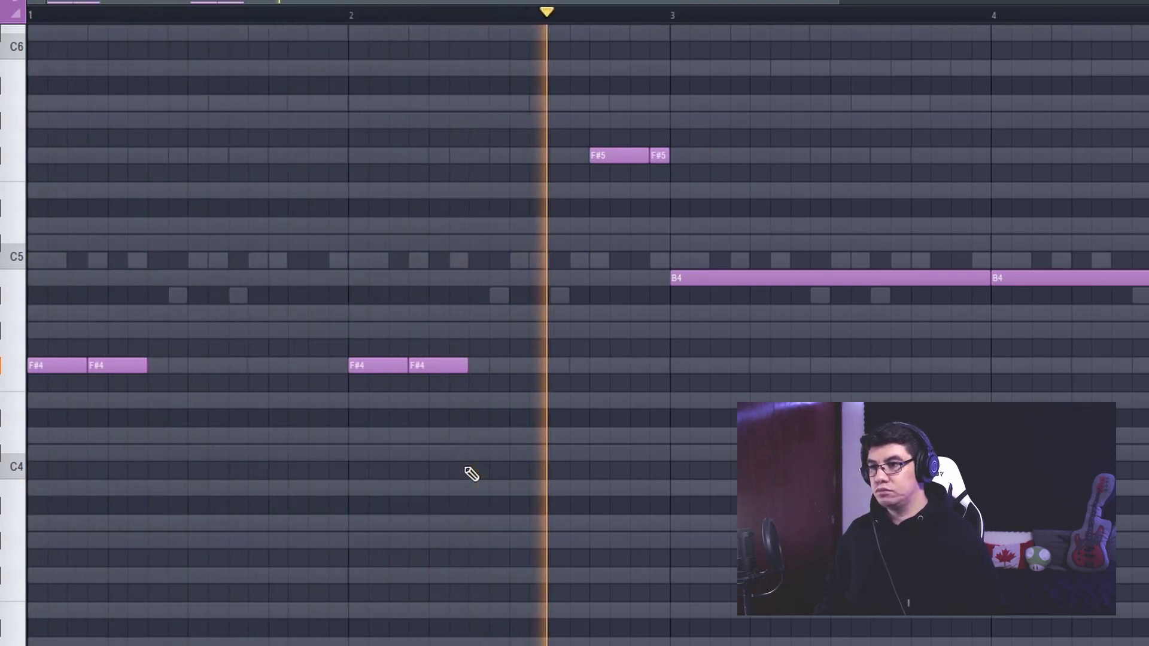
pyautogui.press('space')
pyautogui.moveTo(663, 135); pyautogui.dragTo(626, 216)
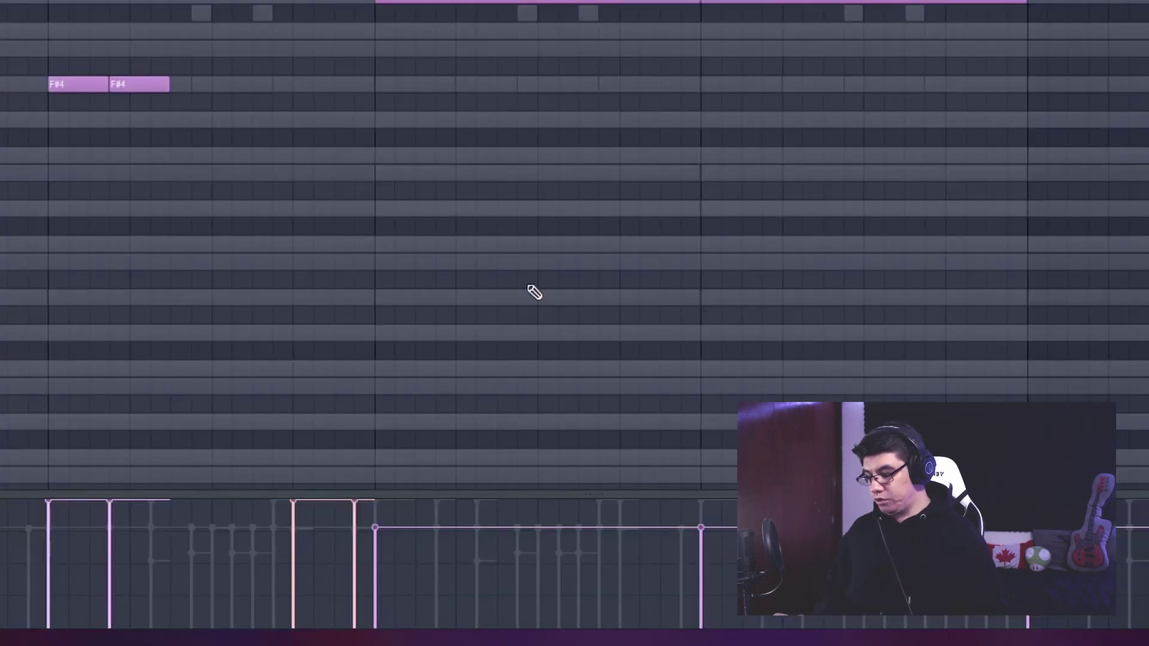
pyautogui.scroll(-4, 536, 292)
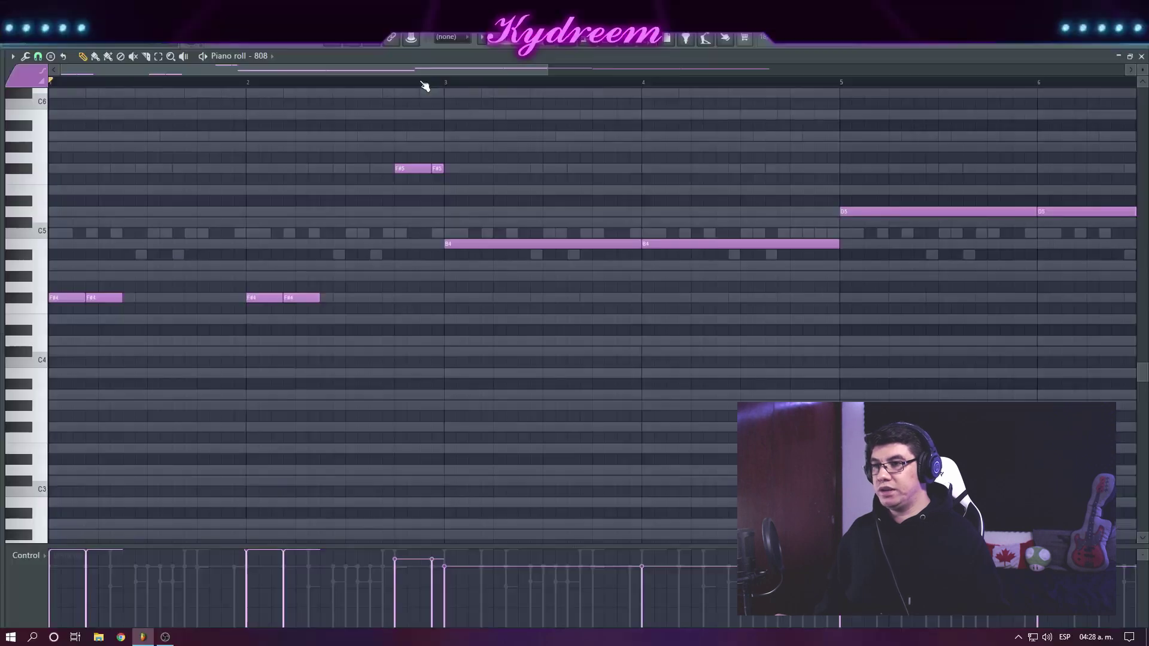
# Replace the long 808 notes with short pairs on B4 in bars 3–4, D5 in bars 5–6 and C#5 in bars 7–8
pyautogui.scroll(-1, 425, 85)
pyautogui.moveTo(304, 251); pyautogui.dragTo(55, 360)
pyautogui.moveTo(65, 303); pyautogui.dragTo(703, 214)
pyautogui.rightClick(450, 247)
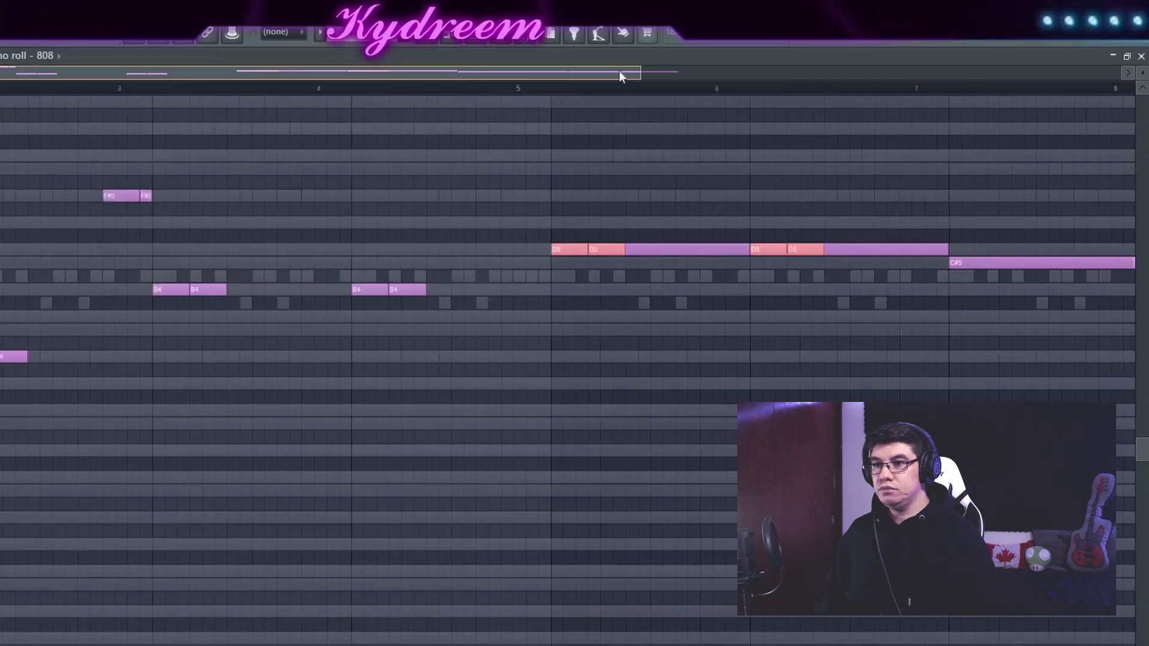
pyautogui.moveTo(622, 77); pyautogui.dragTo(844, 76)
pyautogui.rightClick(303, 247)
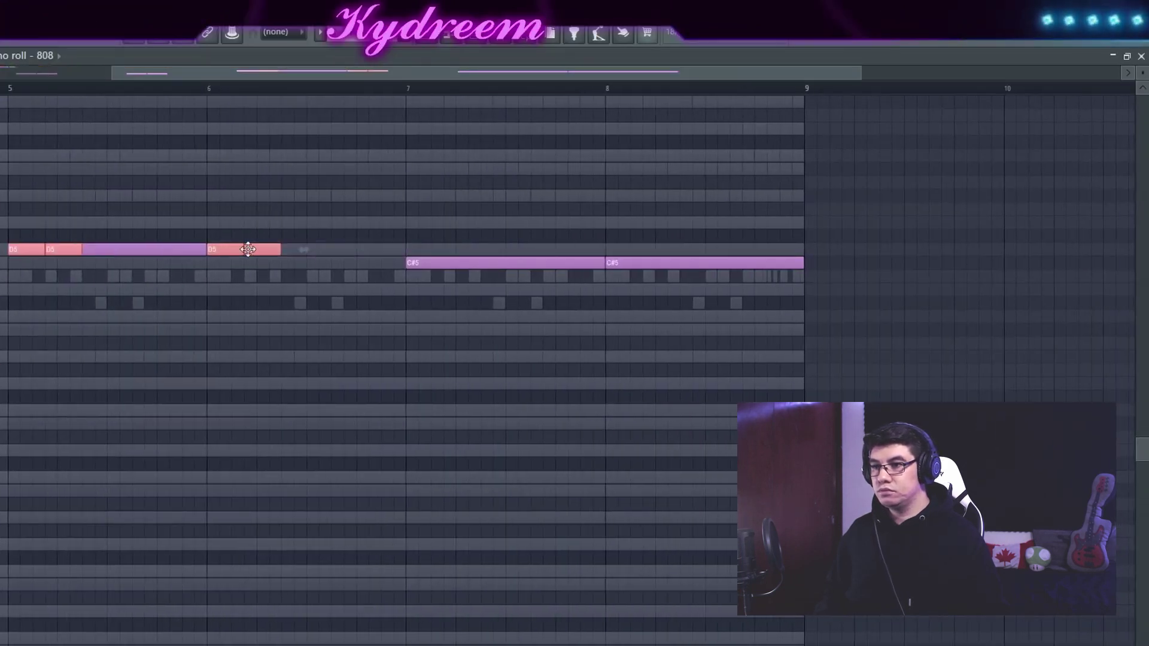
pyautogui.moveTo(223, 250); pyautogui.dragTo(618, 268)
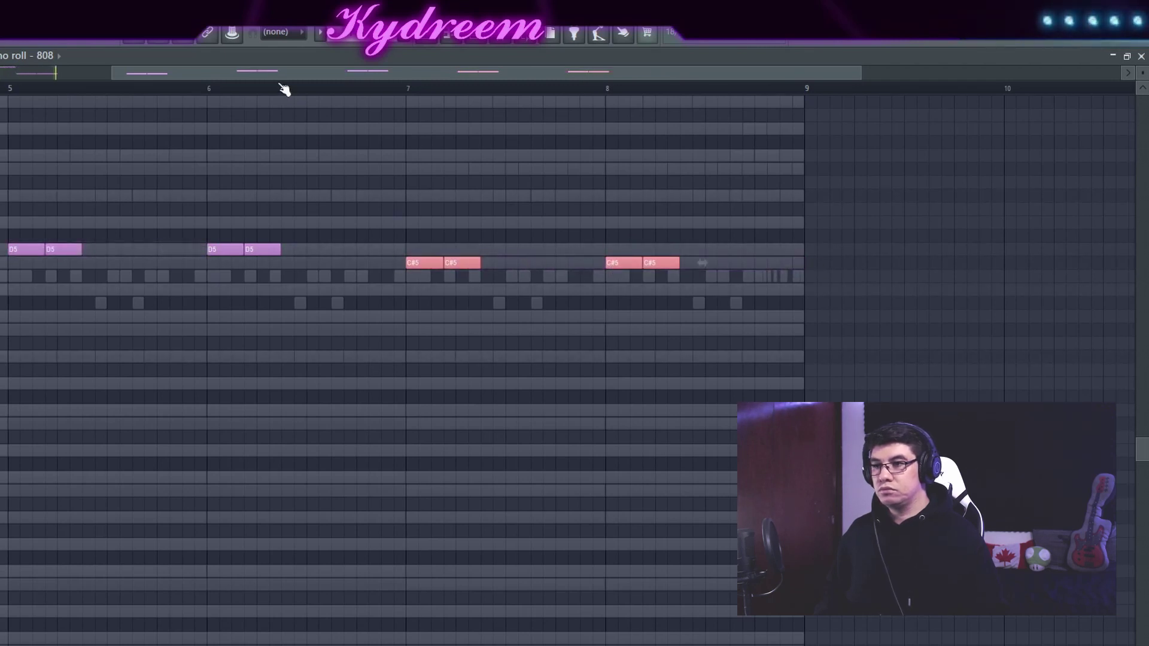
# Audition the 808 pattern from bar 4 and from the middle of bar 8
pyautogui.scroll(-2, 280, 85)
pyautogui.moveTo(282, 75); pyautogui.dragTo(156, 72)
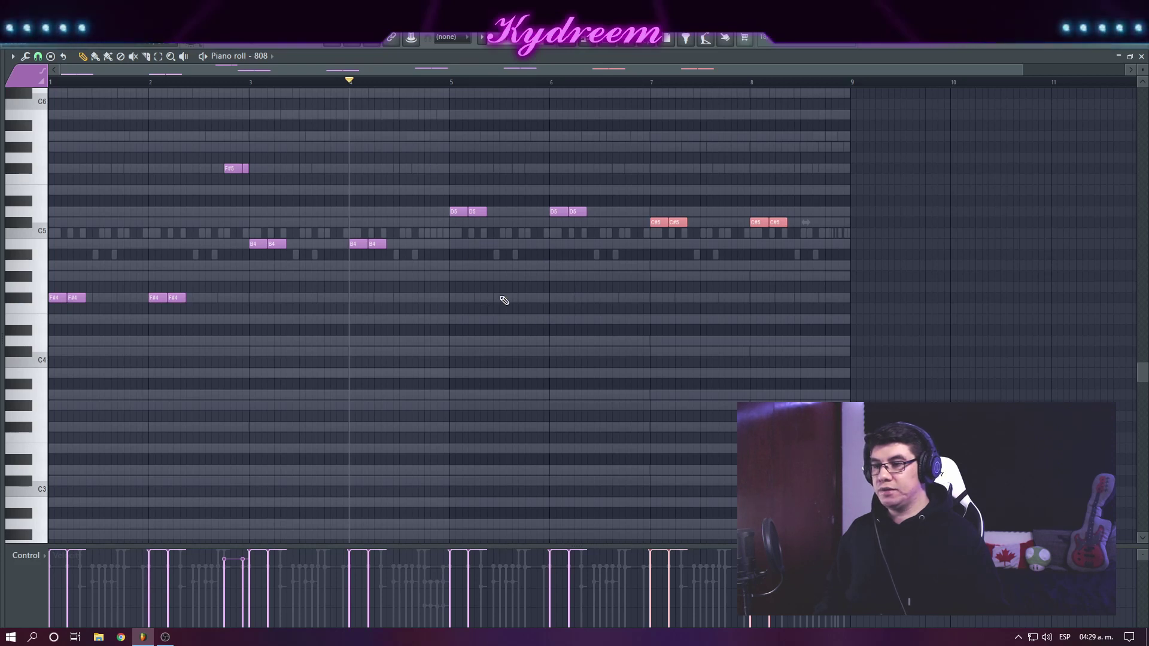
pyautogui.press('space')
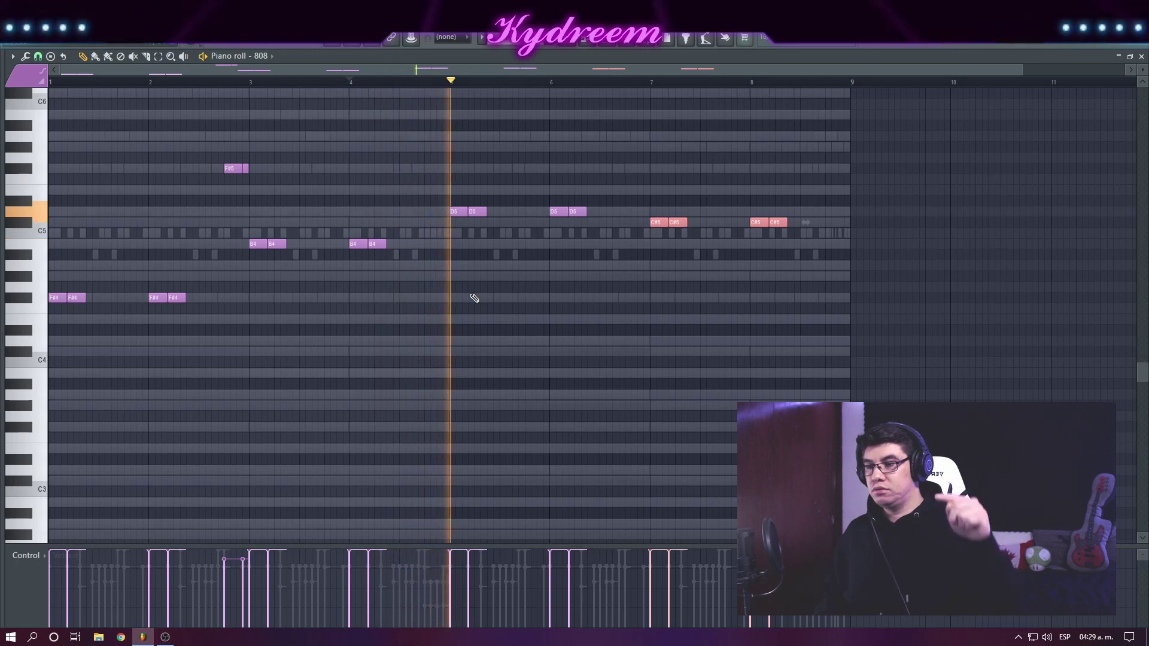
pyautogui.press('space')
pyautogui.click(801, 80)
pyautogui.press('space')
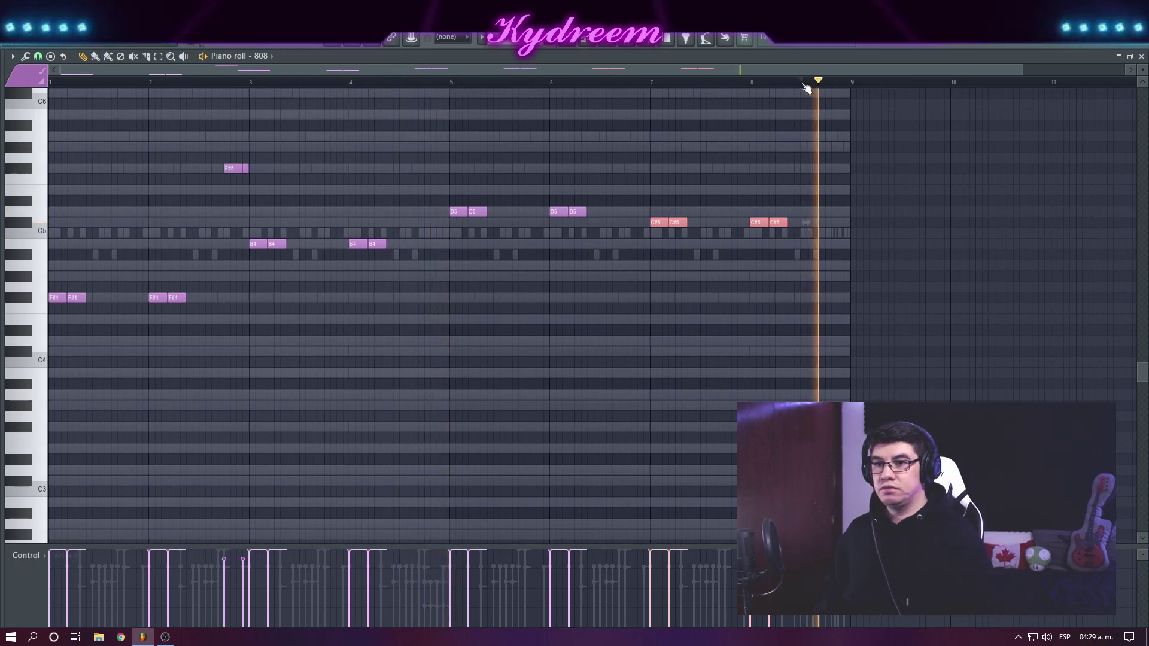
pyautogui.press('space')
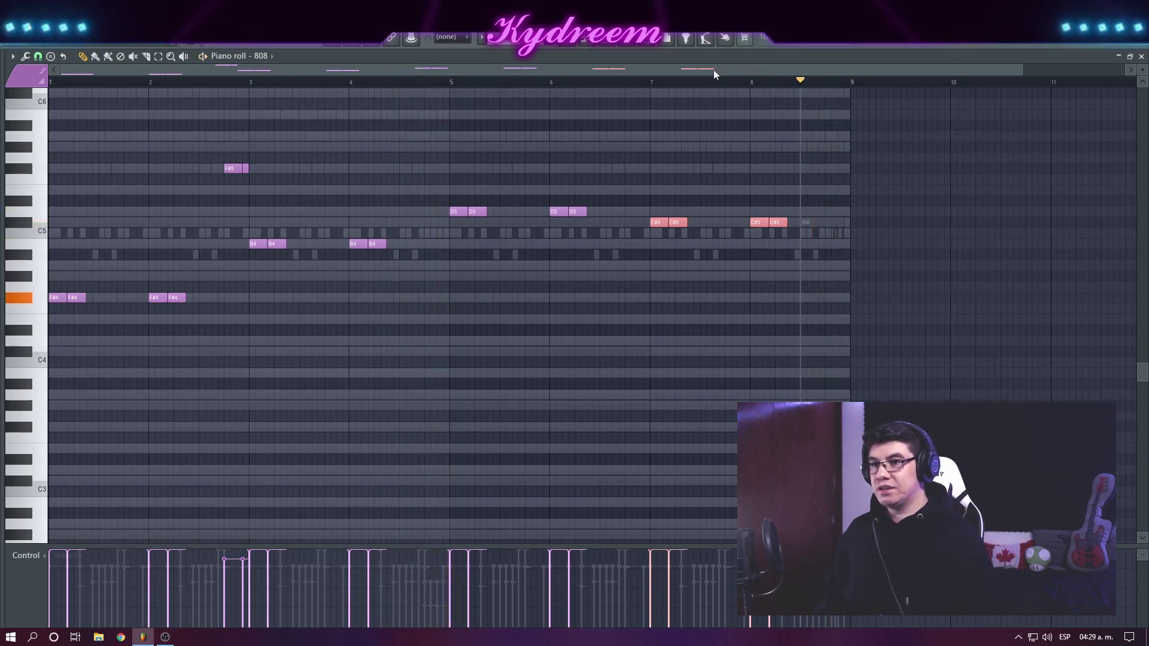
# Copy the four-note roll from SD_Perc_Dusk into the 808 channel and place it at the end of bar 4
pyautogui.press('F6')
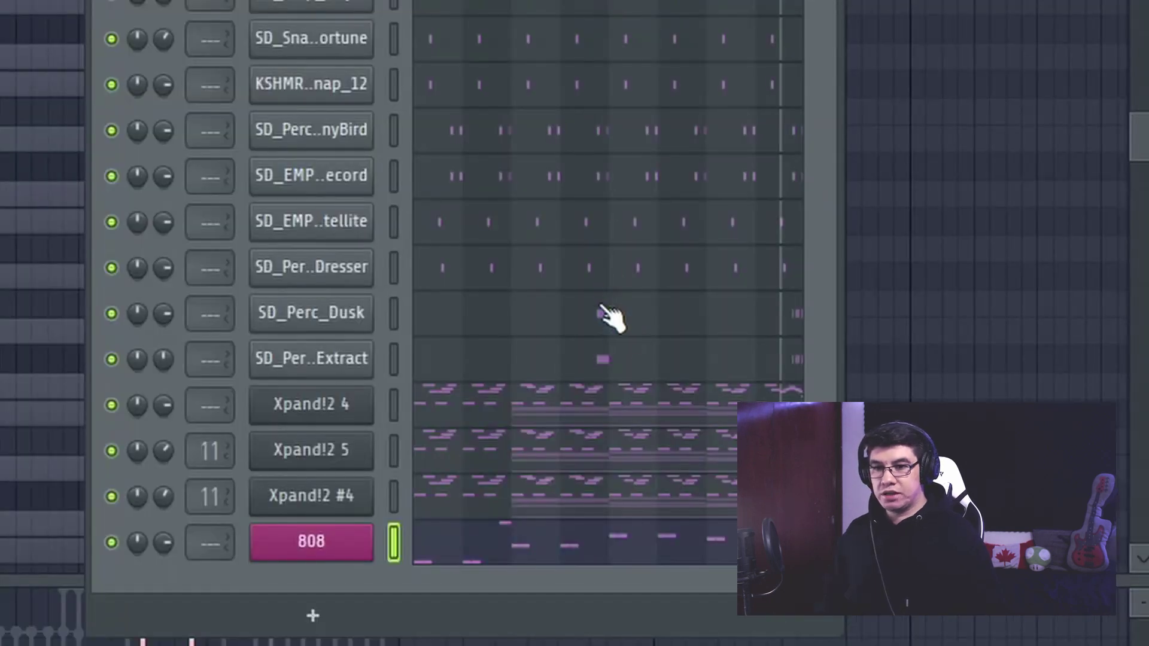
pyautogui.click(603, 312)
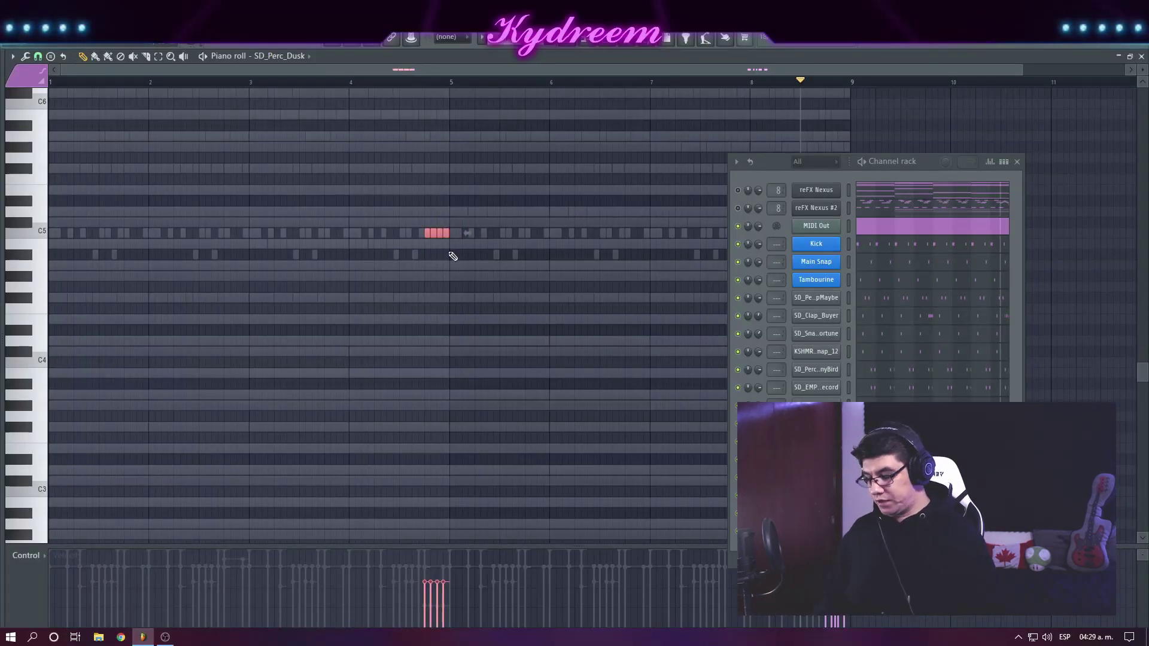
pyautogui.click(898, 477)
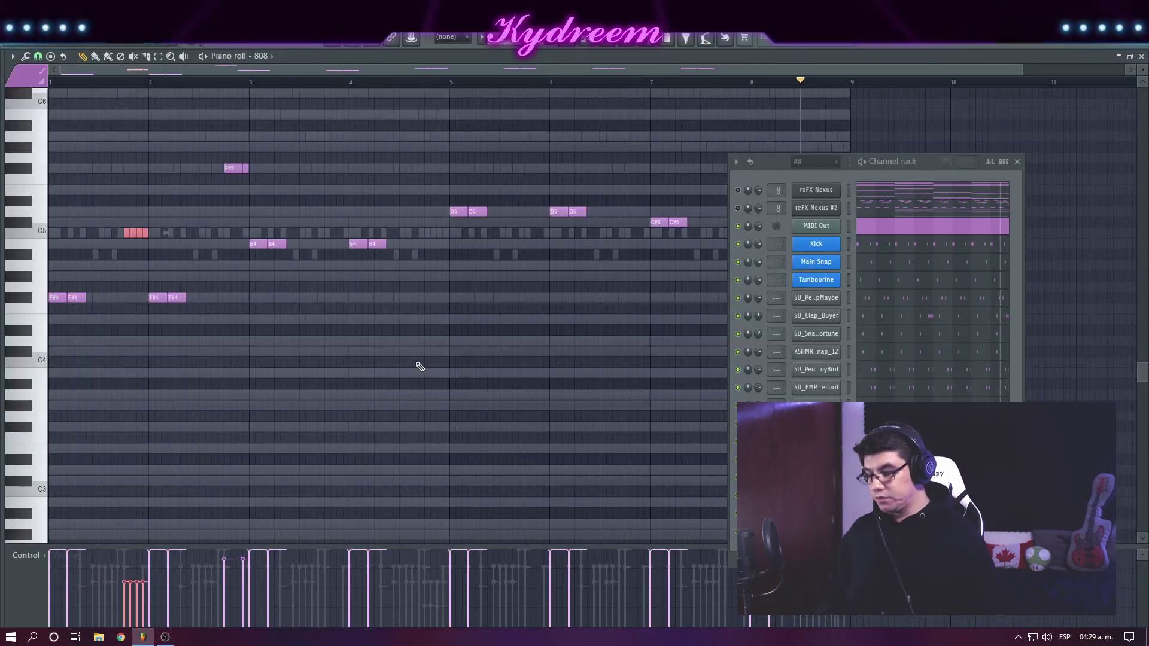
pyautogui.moveTo(135, 233); pyautogui.dragTo(404, 237)
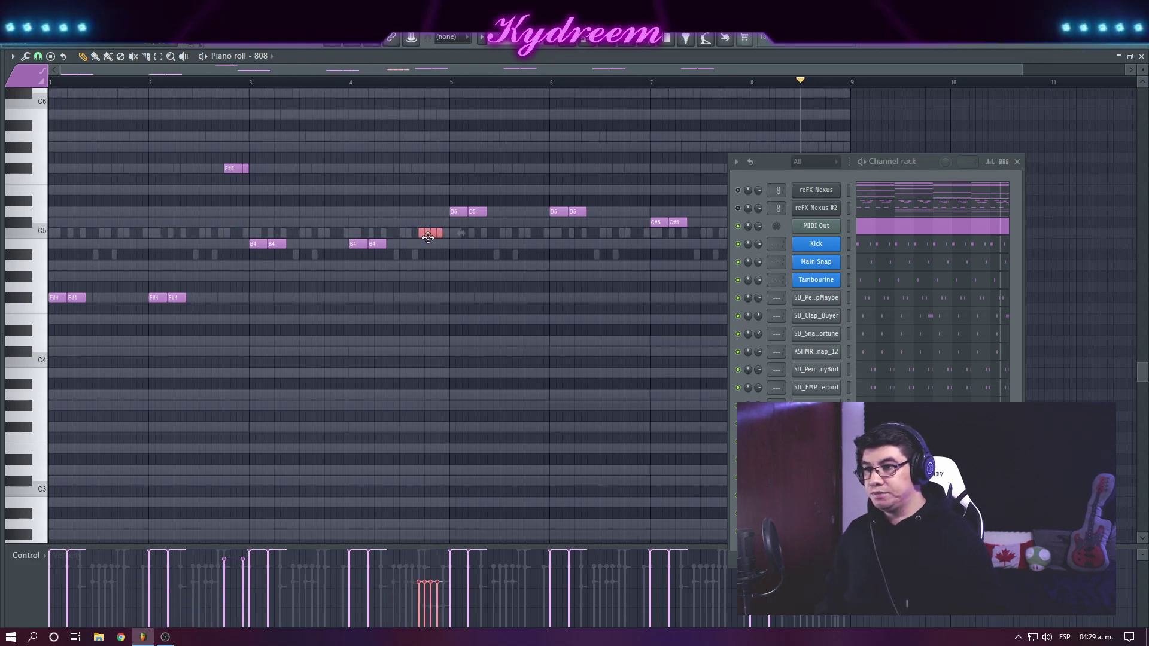
# Move the 808 roll up to B5 and duplicate it on B4 at the end of bar 4
pyautogui.scroll(3, 395, 91)
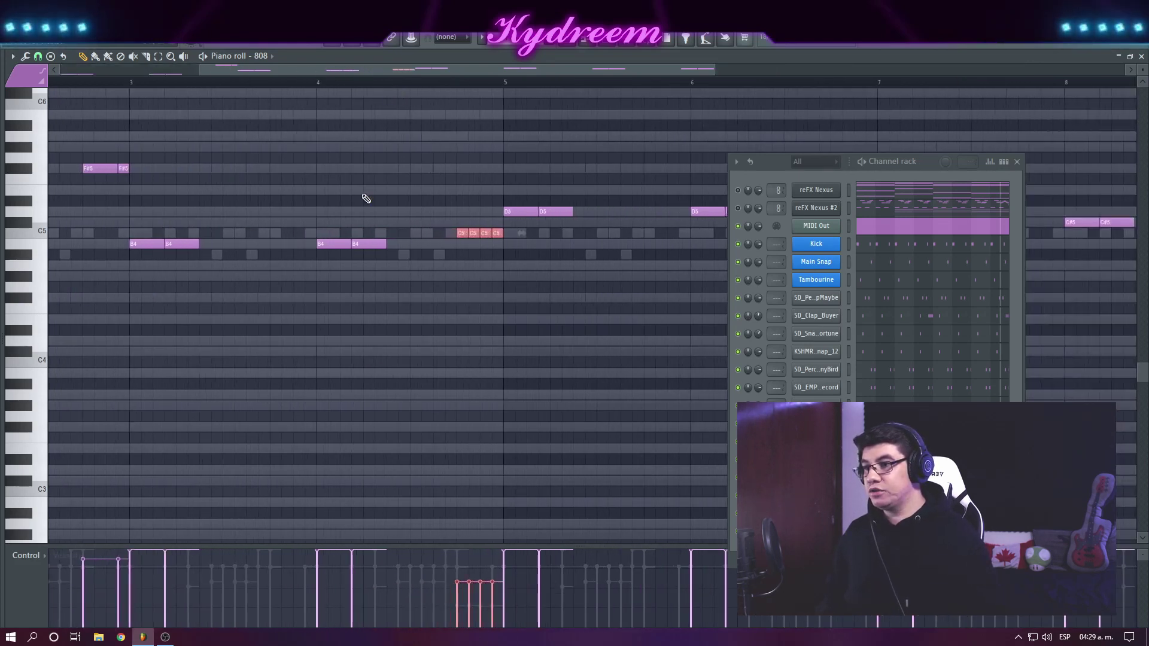
pyautogui.scroll(1, 457, 298)
pyautogui.scroll(1, 458, 298)
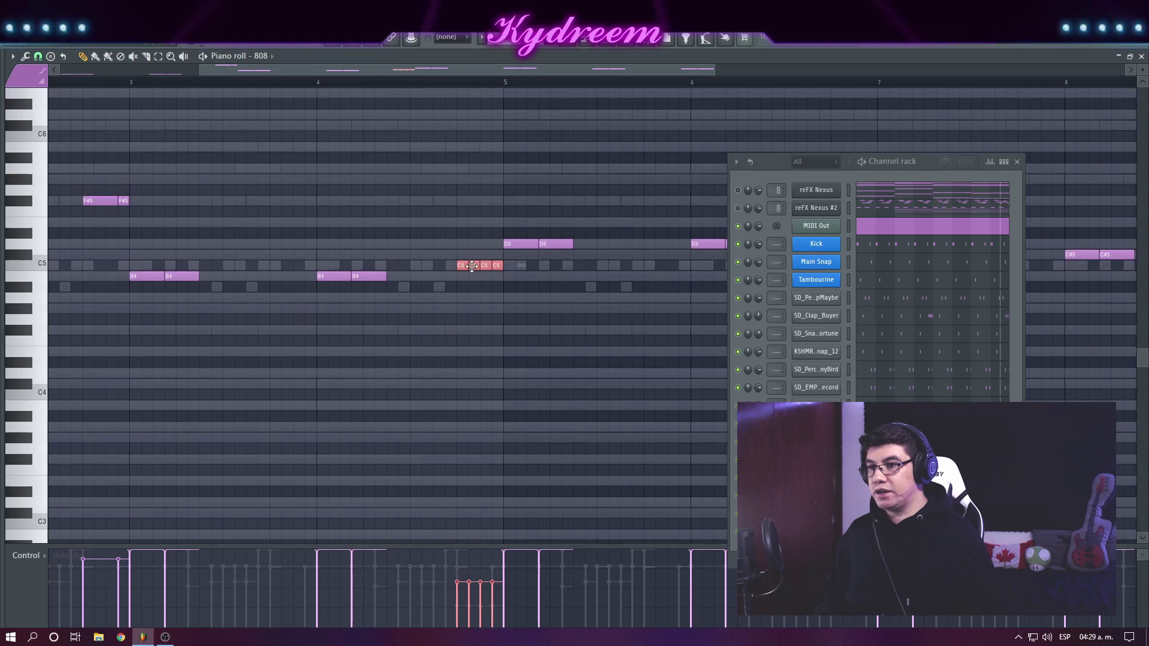
pyautogui.moveTo(472, 265); pyautogui.dragTo(469, 194)
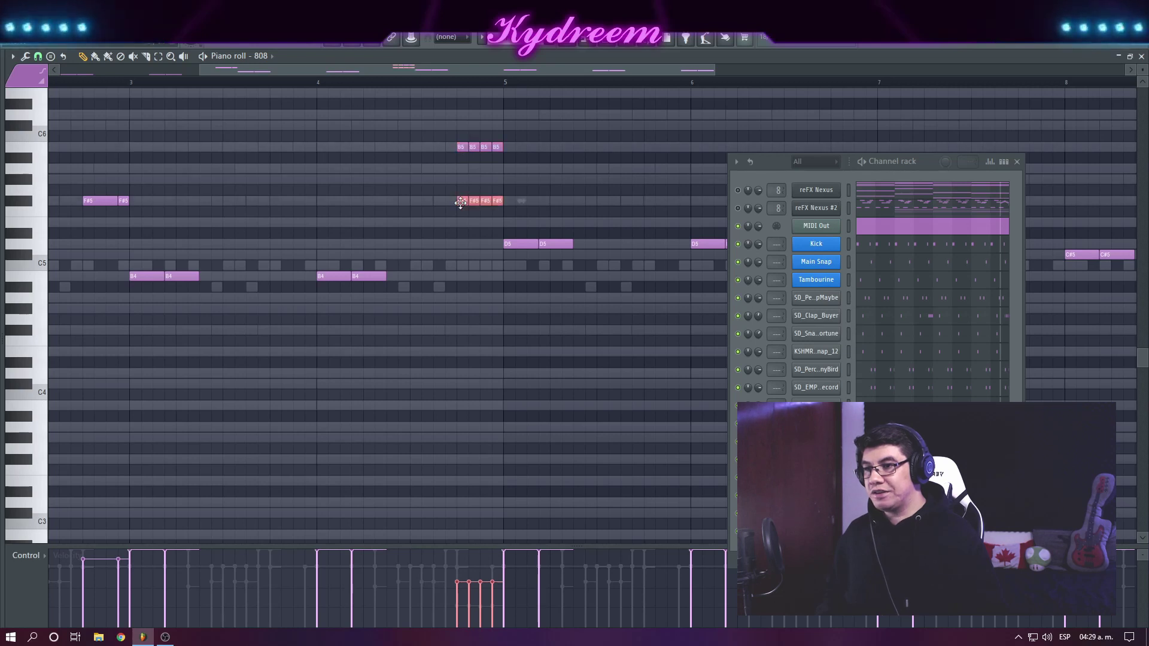
pyautogui.moveTo(460, 203); pyautogui.dragTo(458, 250)
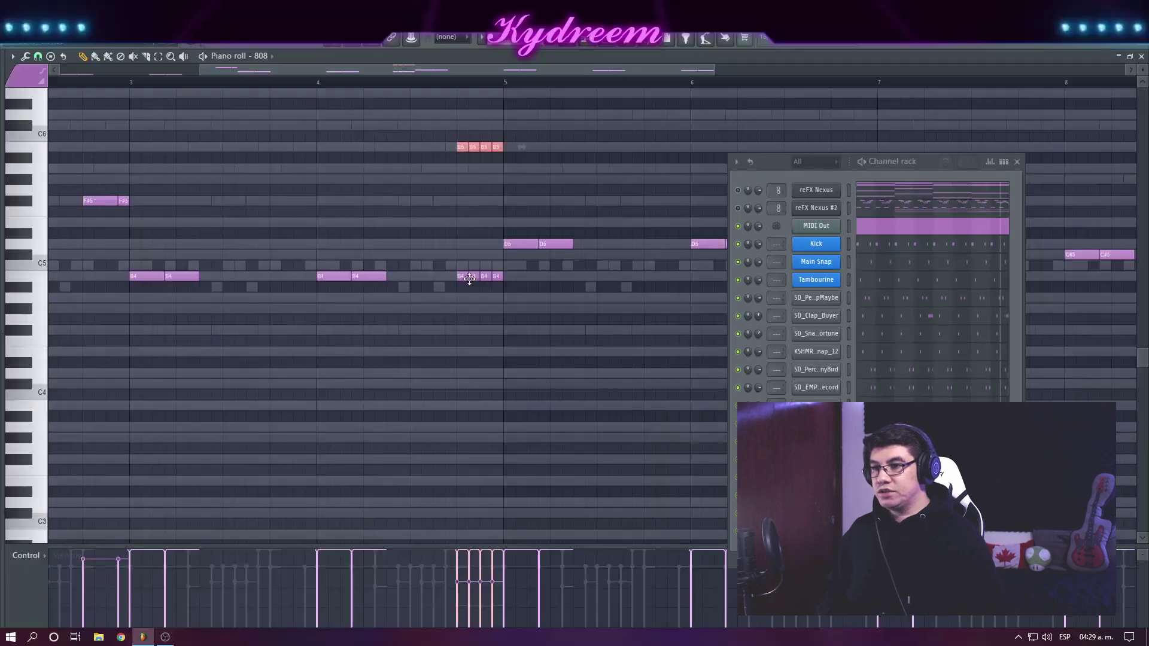
# Turn the four B4 roll notes at the end of bar 4 into slide notes
pyautogui.doubleClick(328, 221)
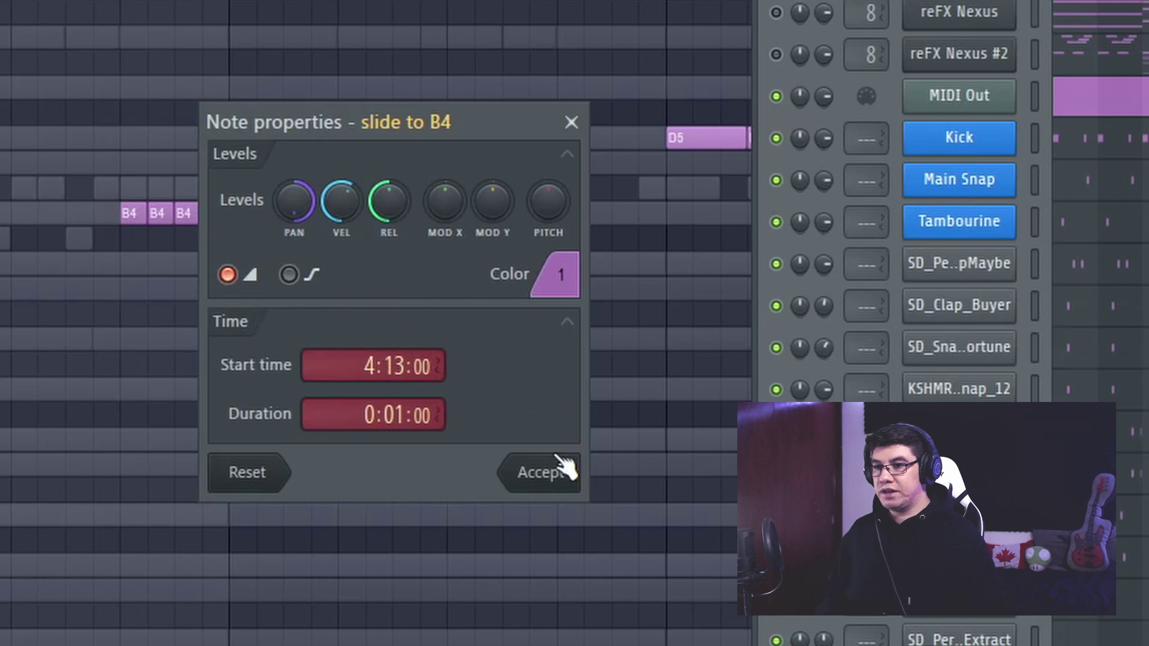
pyautogui.click(558, 459)
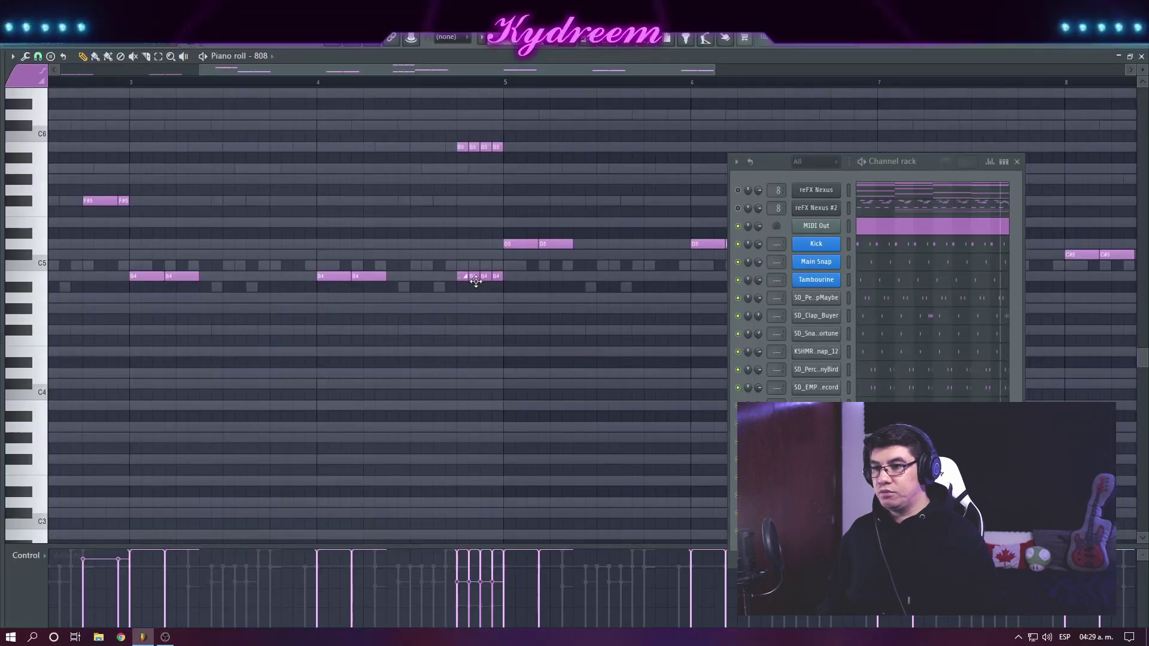
pyautogui.rightClick(476, 280)
pyautogui.rightClick(486, 279)
pyautogui.rightClick(495, 279)
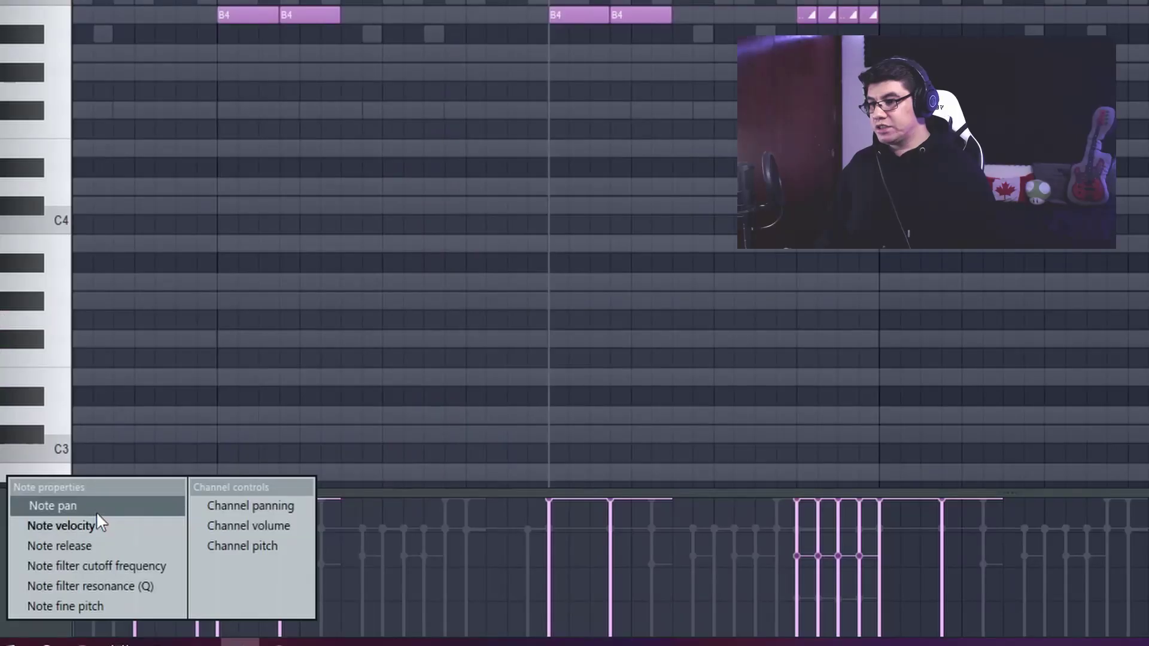
# Show the note pan values and centre the panning of both four-note 808 rolls at the end of bar 4
pyautogui.click(97, 513)
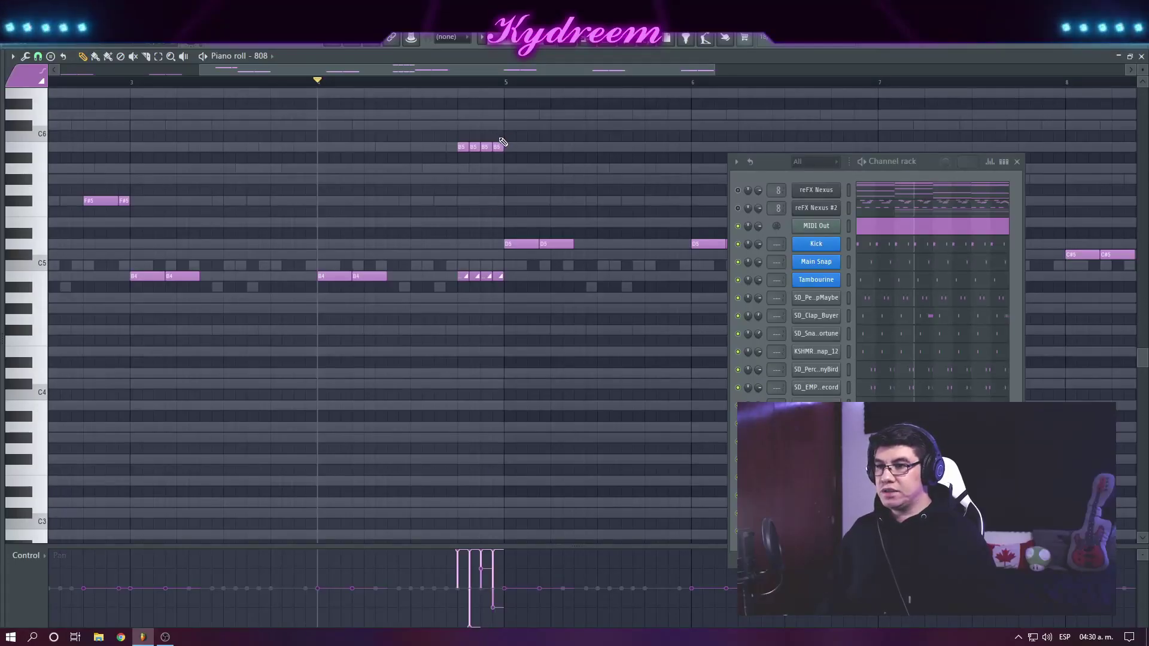
pyautogui.moveTo(478, 245); pyautogui.dragTo(460, 243)
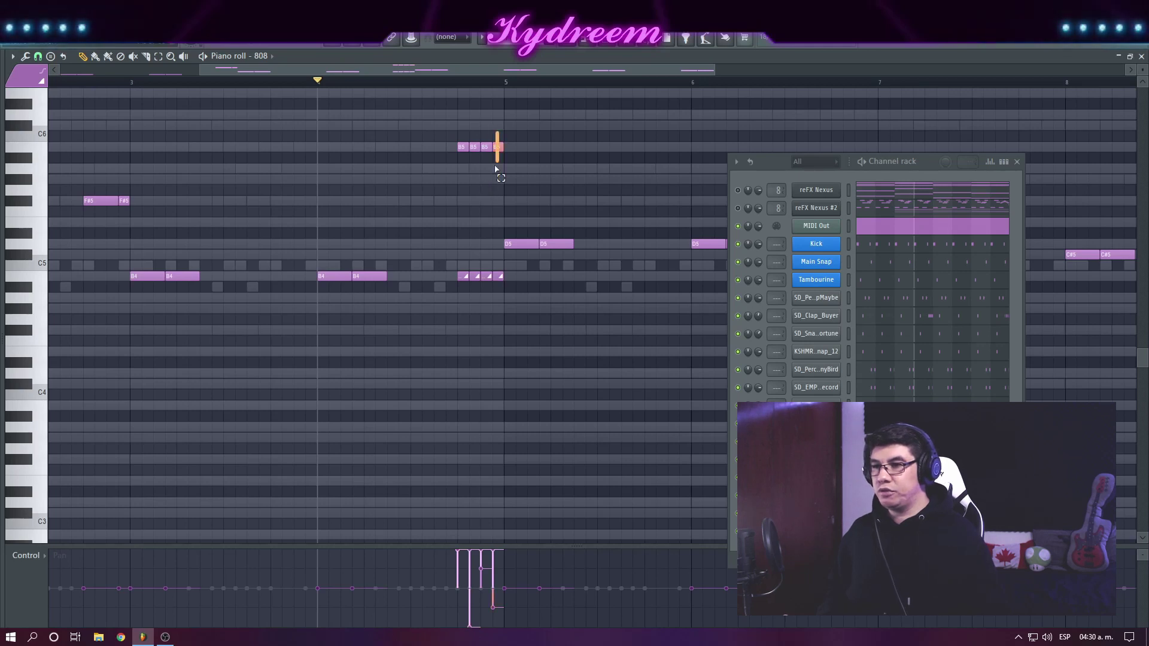
pyautogui.moveTo(496, 169); pyautogui.dragTo(462, 299)
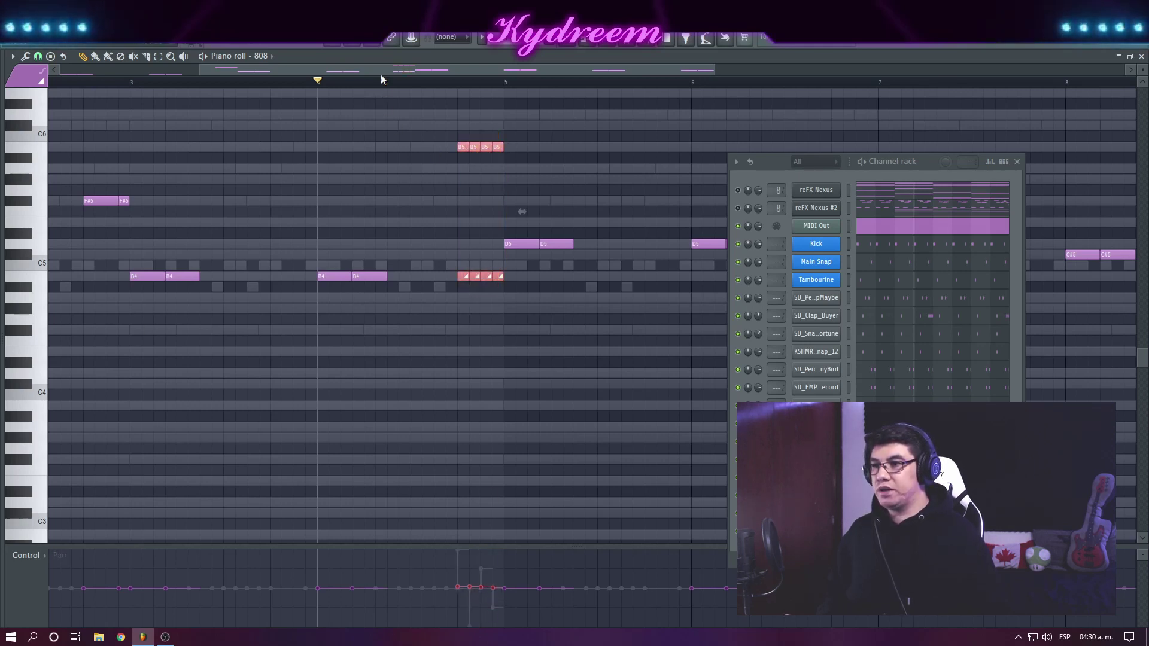
# Copy the five-note roll at the end of bar 8 from SD_Perc_Dusk into the 808 channel and place it on C#5
pyautogui.moveTo(383, 70); pyautogui.dragTo(608, 73)
pyautogui.press('space')
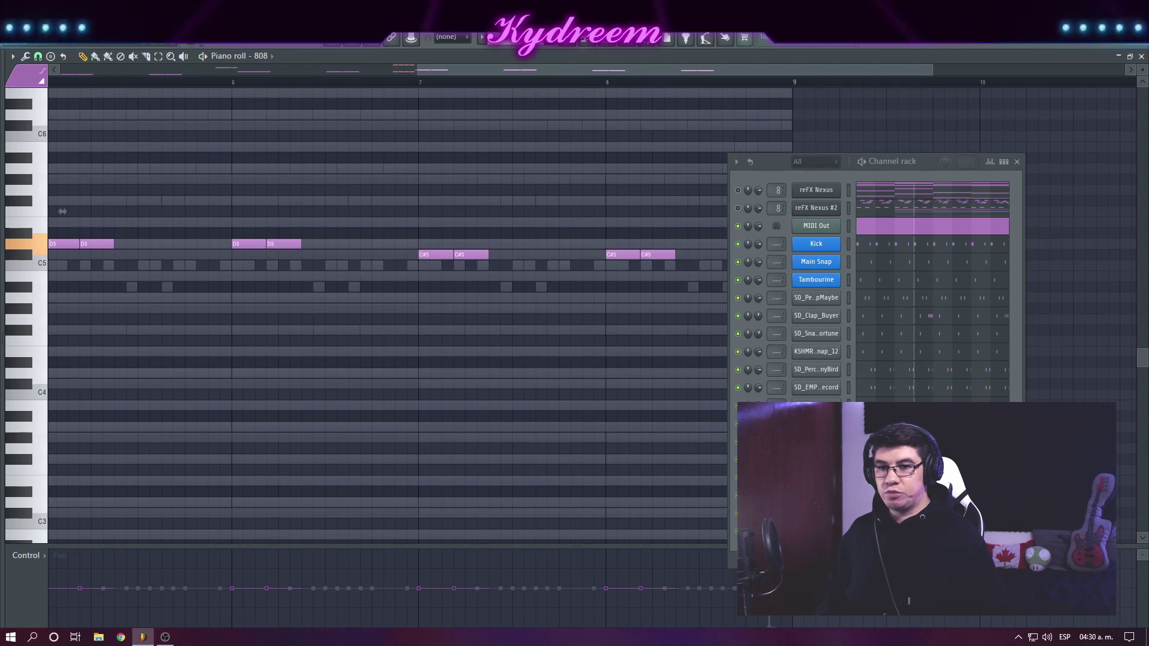
pyautogui.click(928, 459)
pyautogui.moveTo(778, 164); pyautogui.dragTo(906, 161)
pyautogui.moveTo(817, 234); pyautogui.dragTo(751, 279)
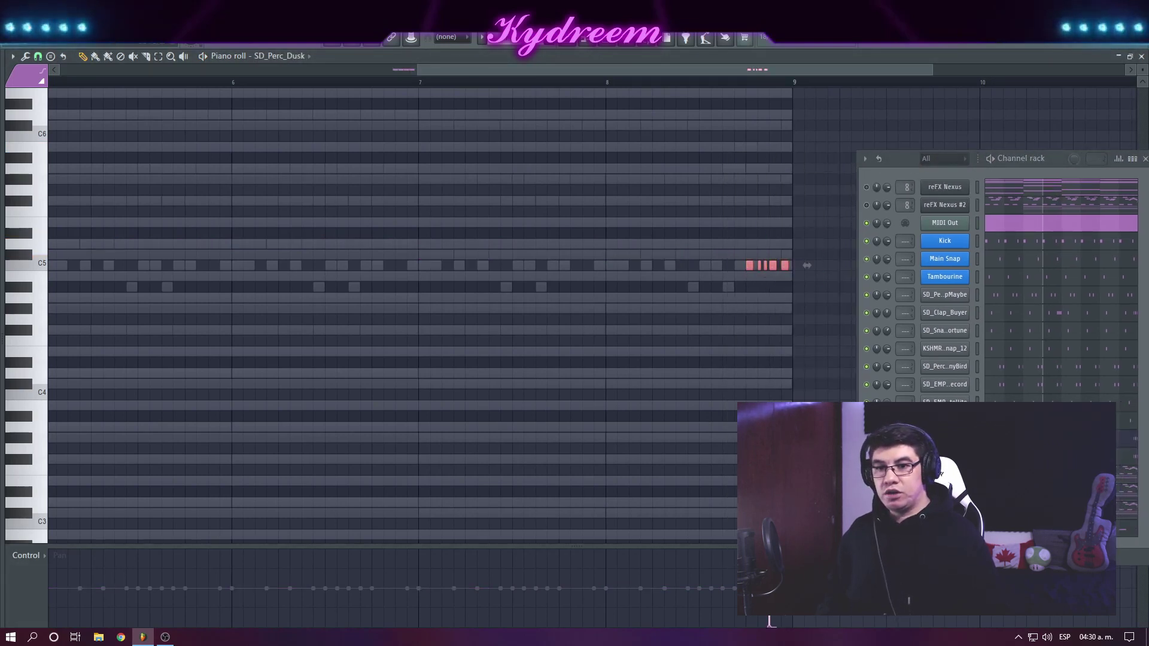
pyautogui.click(944, 529)
pyautogui.moveTo(187, 265); pyautogui.dragTo(669, 281)
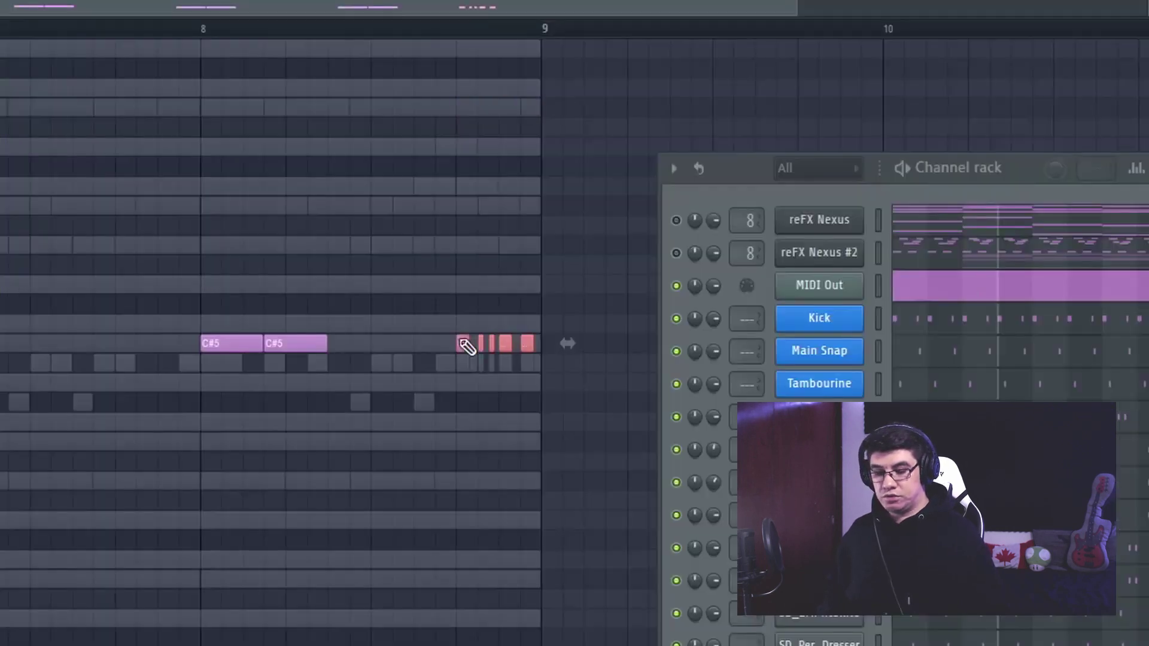
# Move the bar 8 808 roll up an octave to C#6 and duplicate it on C#5
pyautogui.hotkey('ctrl', 'Up')
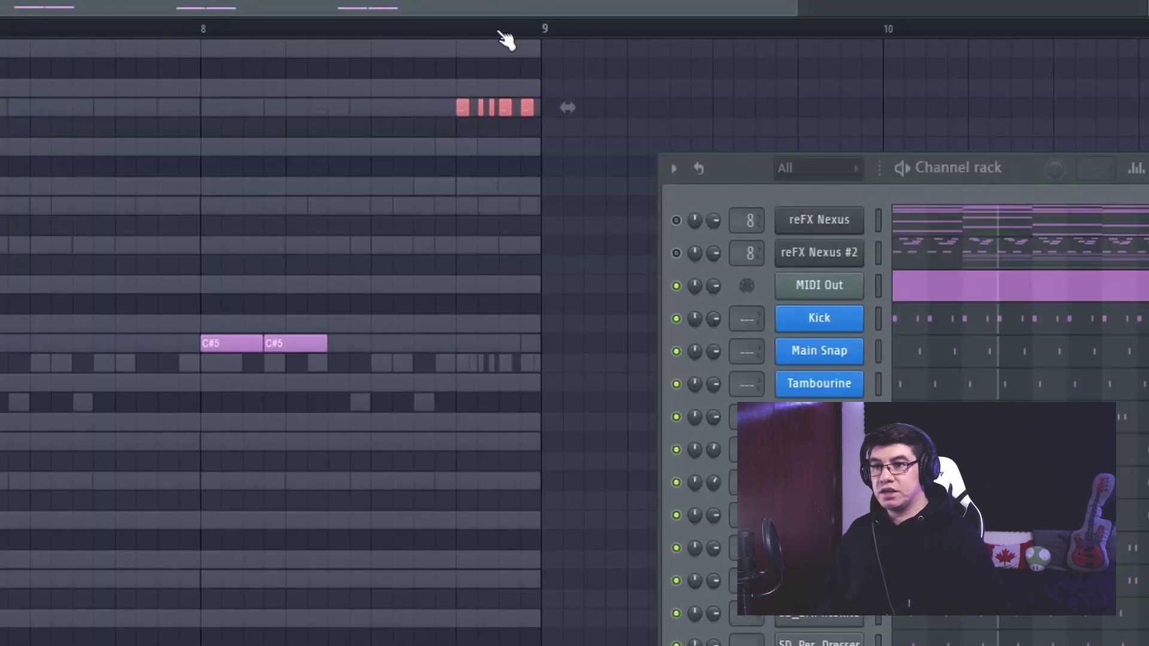
pyautogui.scroll(2, 506, 41)
pyautogui.moveTo(445, 108); pyautogui.dragTo(437, 345)
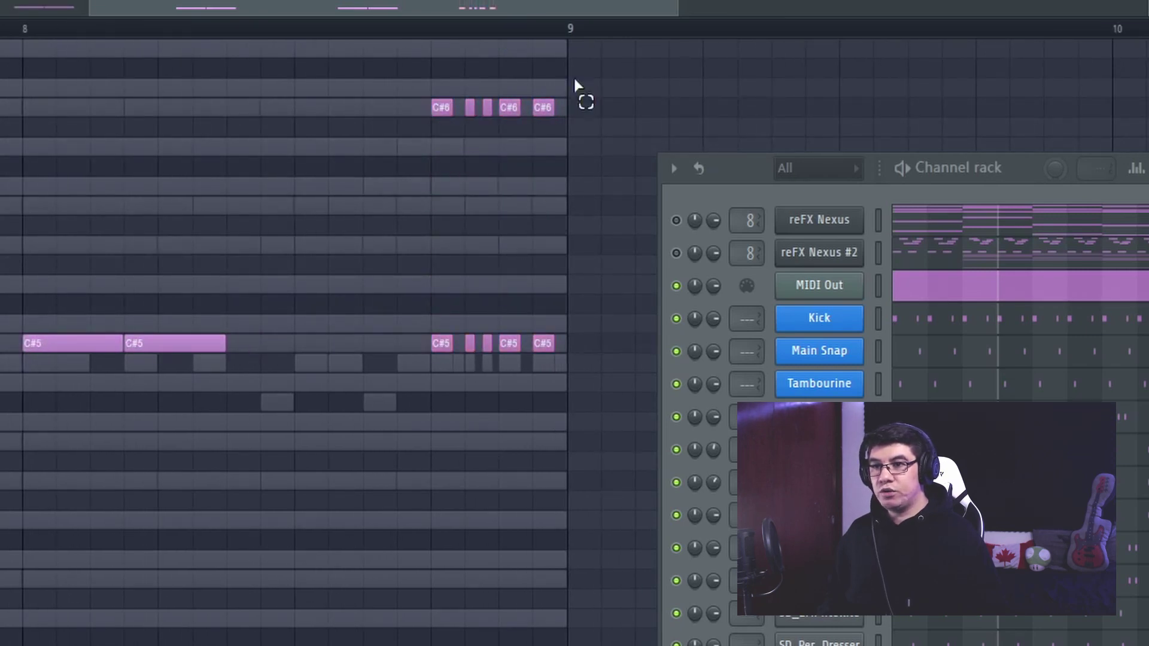
# Centre the panning of the C#6 and C#5 rolls at the end of bar 8, and switch the note property display to velocity
pyautogui.moveTo(575, 83); pyautogui.dragTo(450, 148)
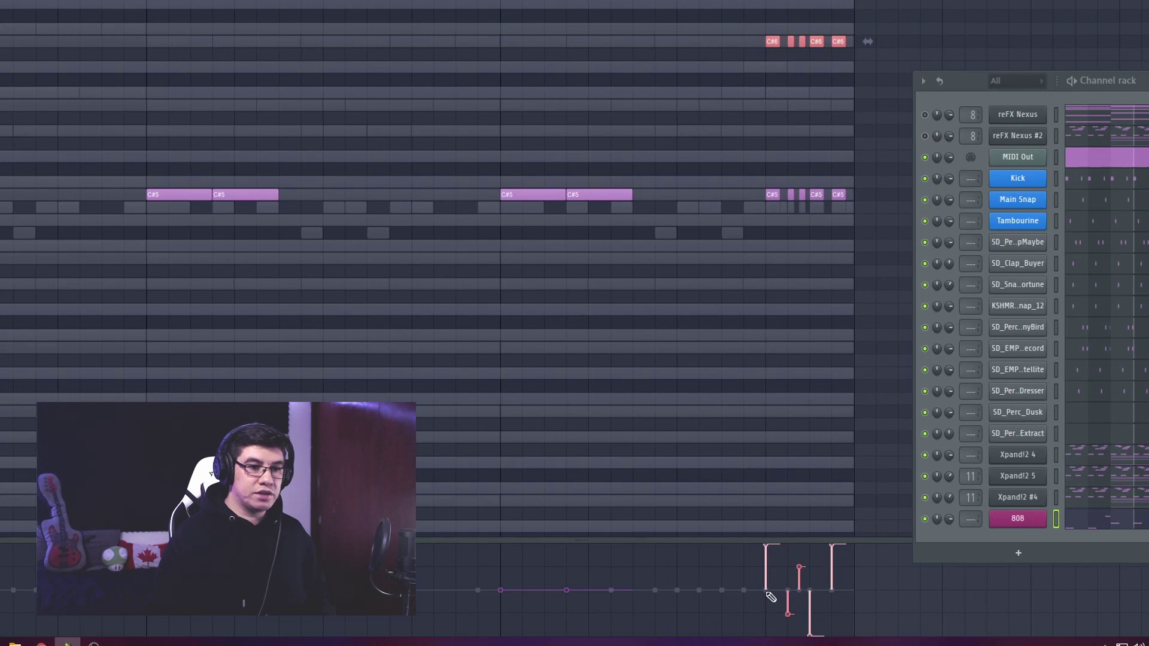
pyautogui.moveTo(859, 26); pyautogui.dragTo(731, 245)
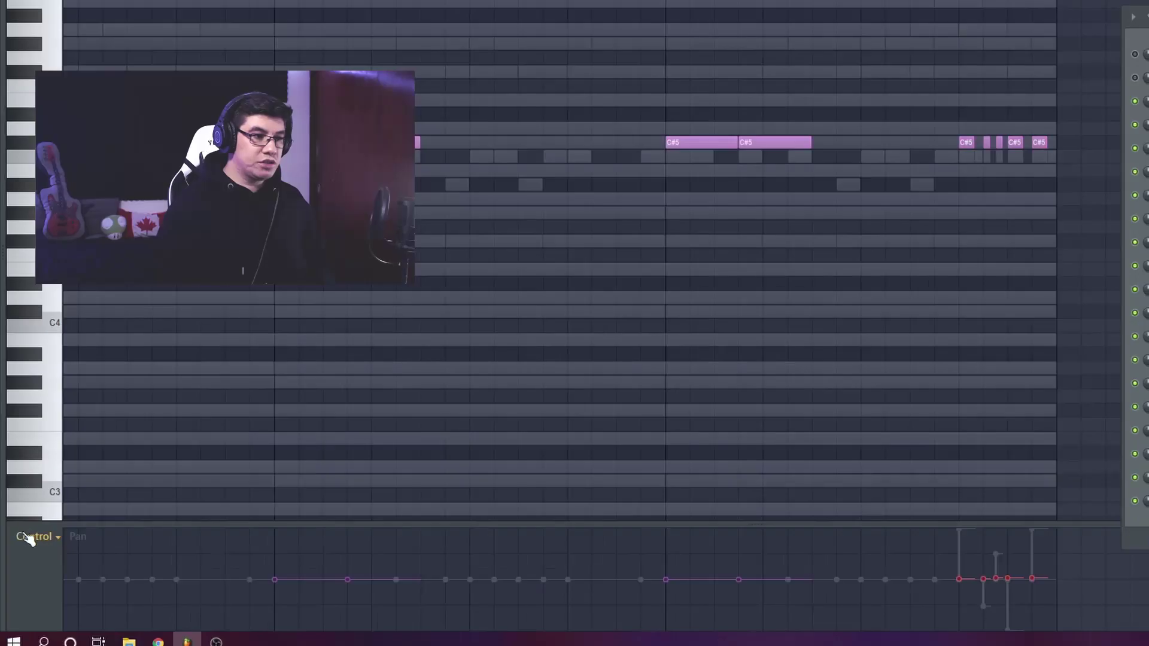
pyautogui.click(29, 537)
pyautogui.click(56, 544)
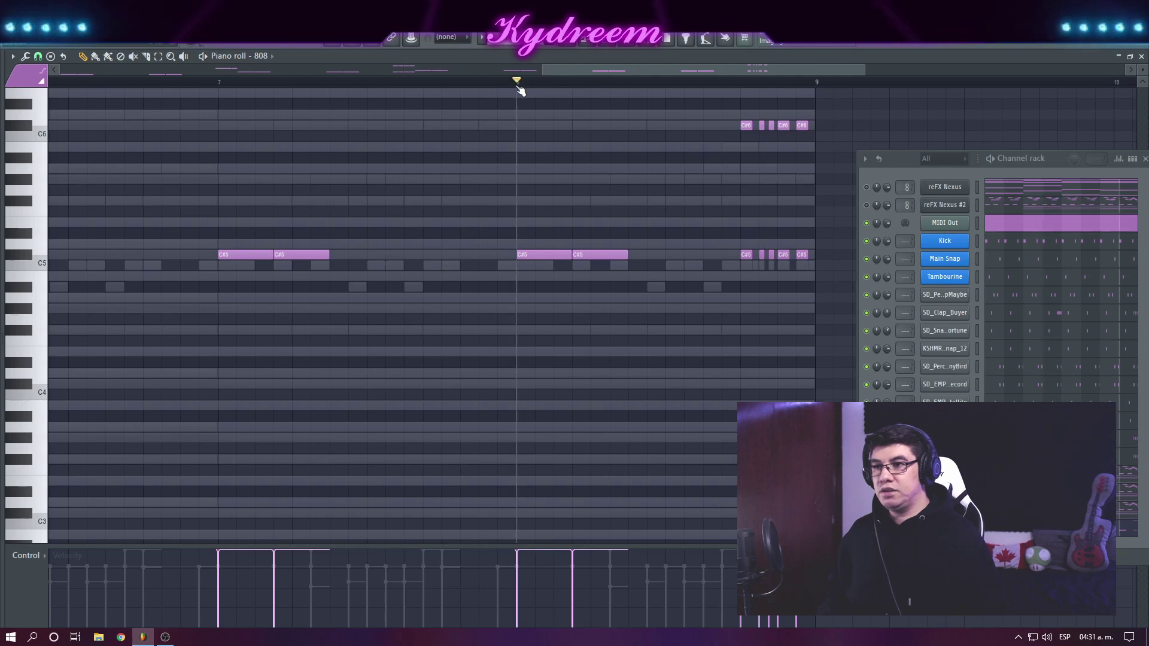
# Audition the 808 from bar 8, move both end rolls down an octave to C#5 and C#4, and play them again
pyautogui.press('space')
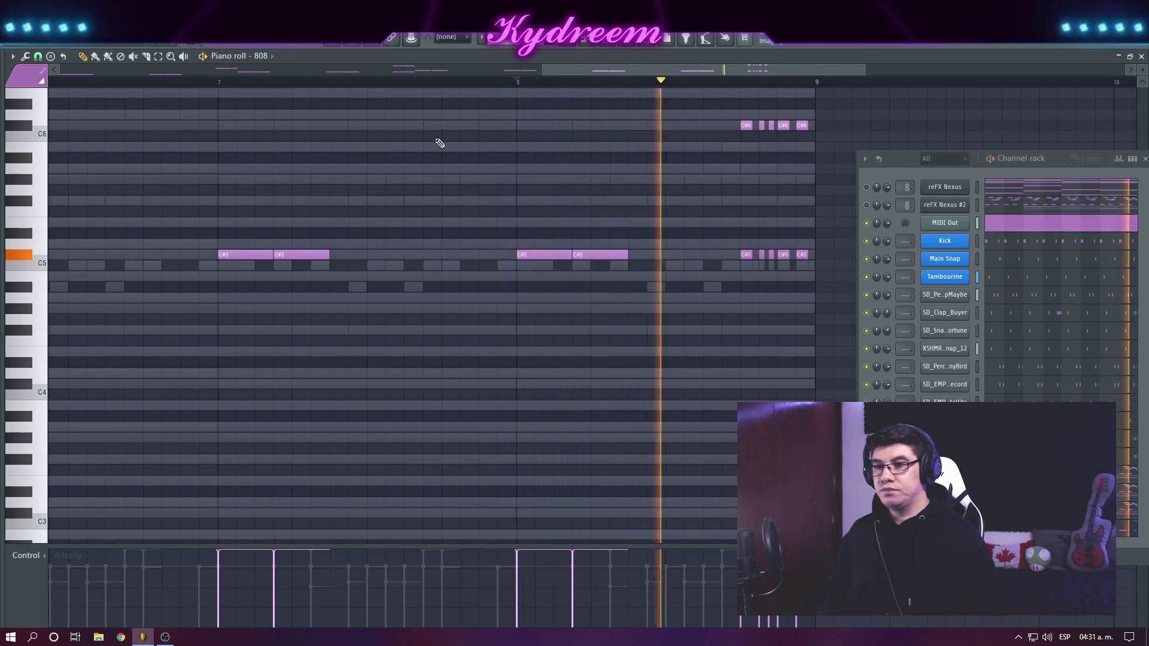
pyautogui.press('space')
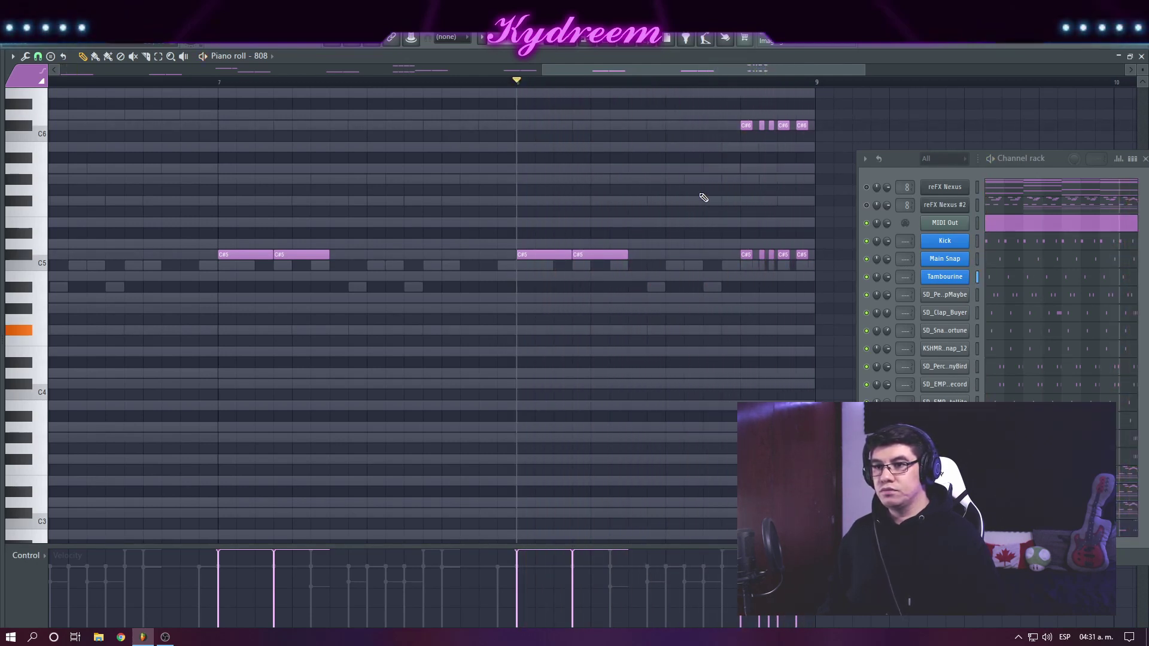
pyautogui.moveTo(815, 113); pyautogui.dragTo(744, 269)
pyautogui.hotkey('ctrl', 'Down')
pyautogui.press('space')
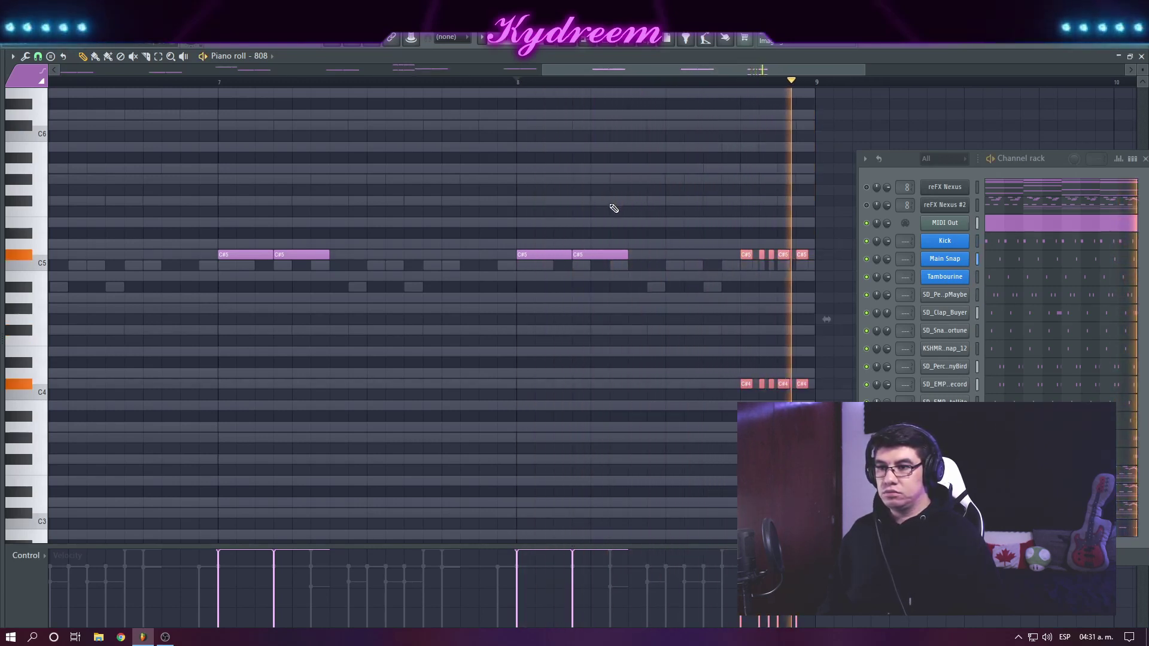
pyautogui.scroll(-5, 552, 84)
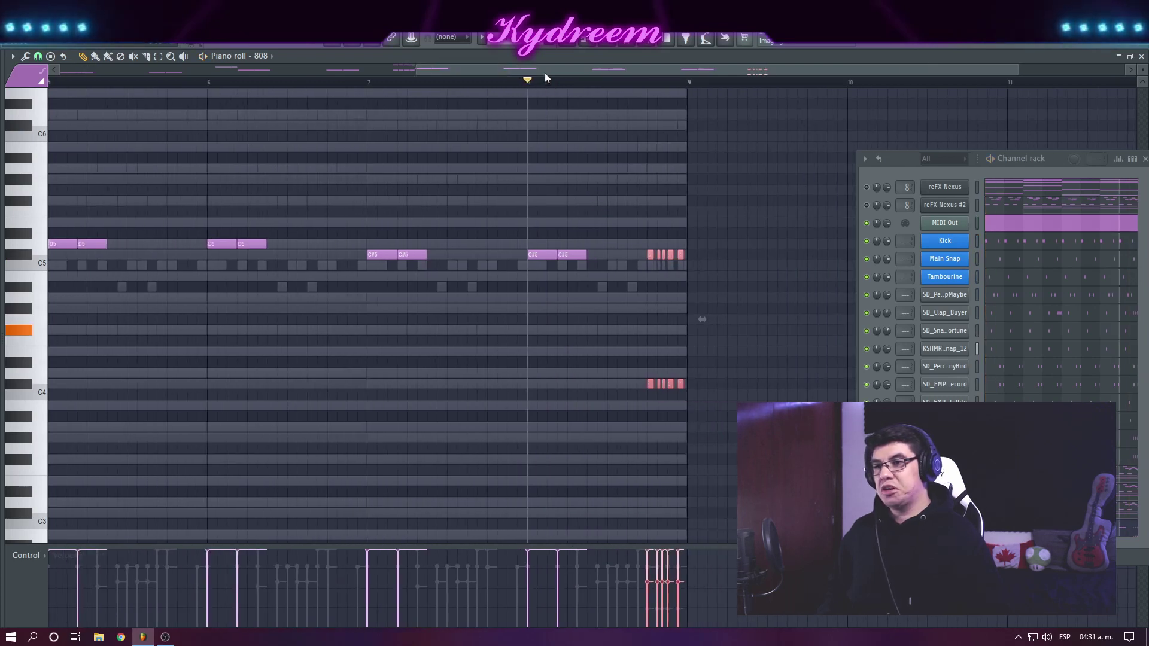
pyautogui.scroll(-3, 521, 85)
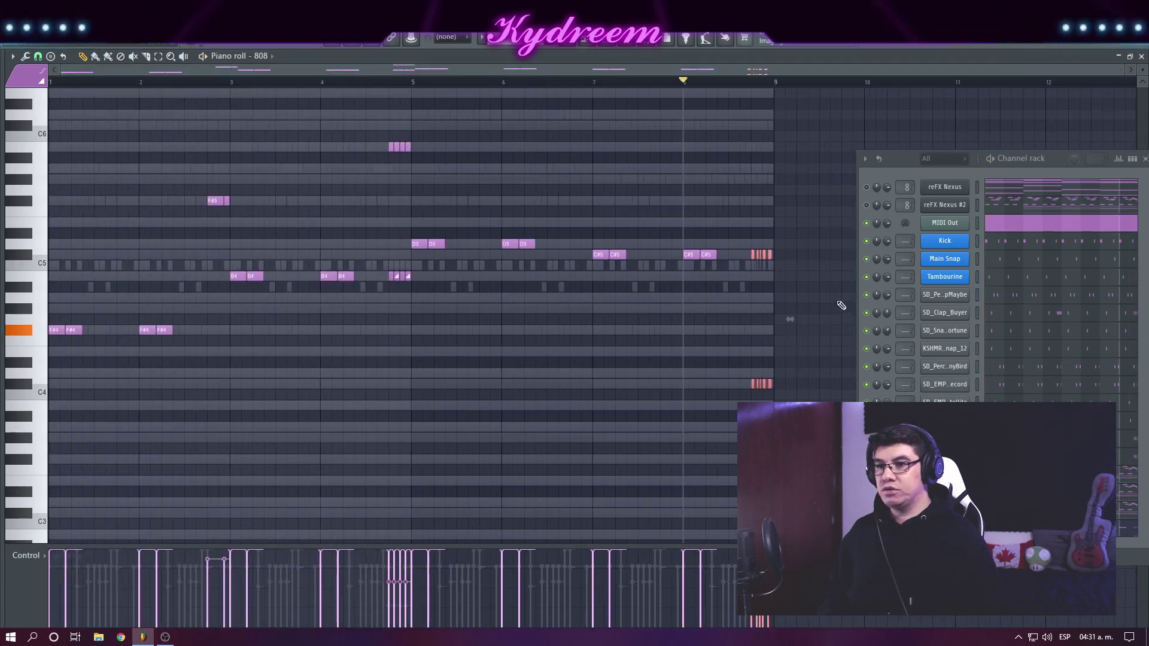